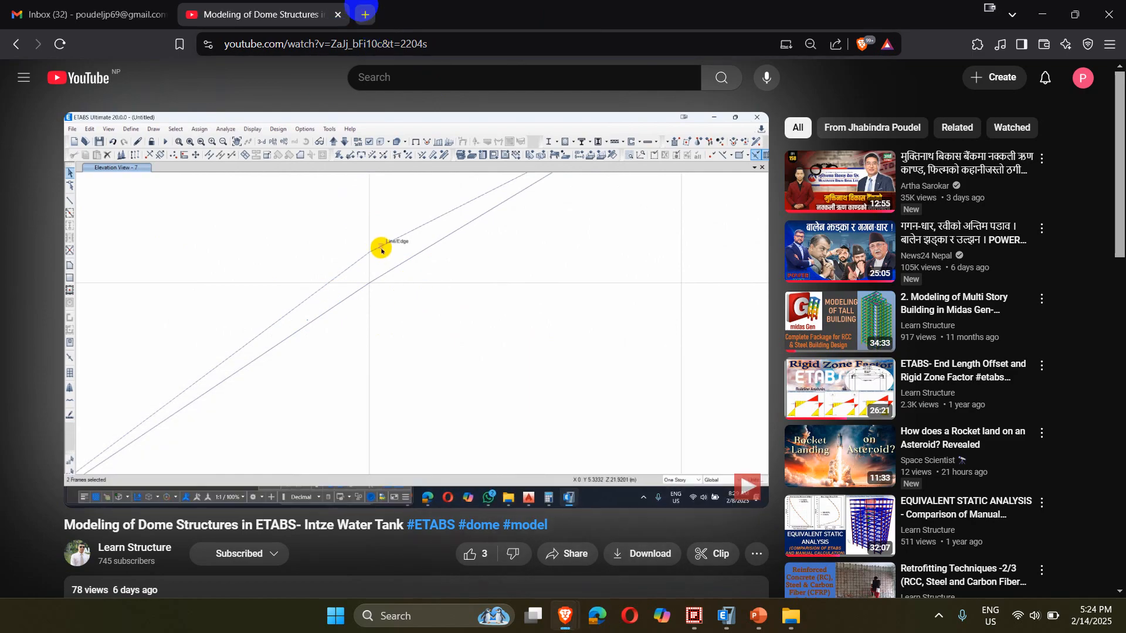
Search the web for "PEER NGA data base" in a new browser tab and open the PEER Ground Motion Database site.
left_click(365, 13)
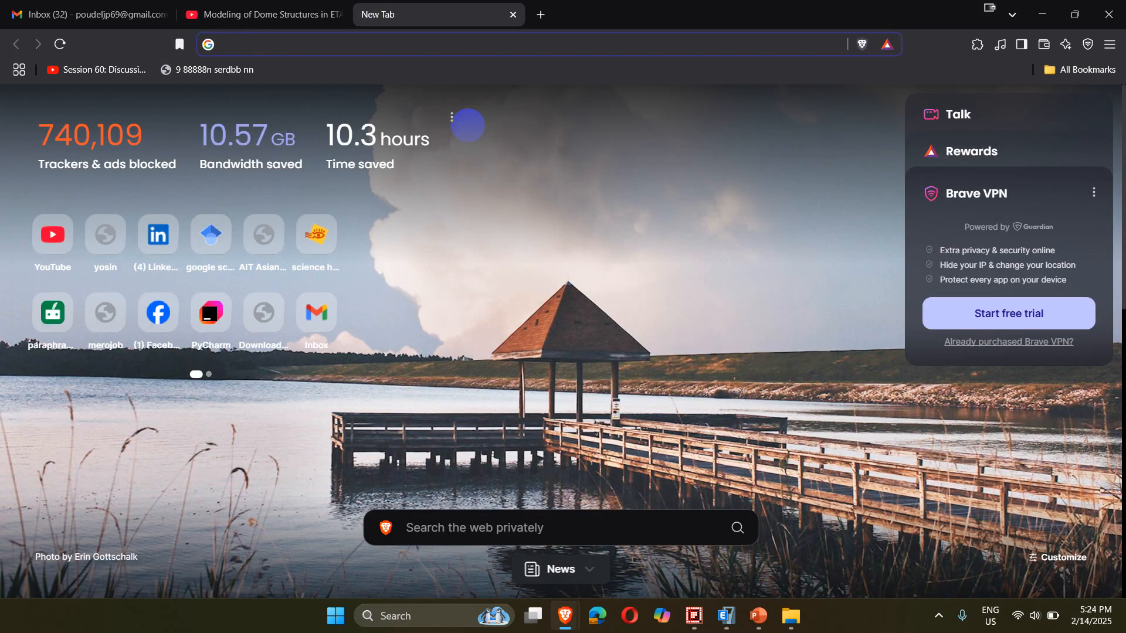
type("Peer NGA")
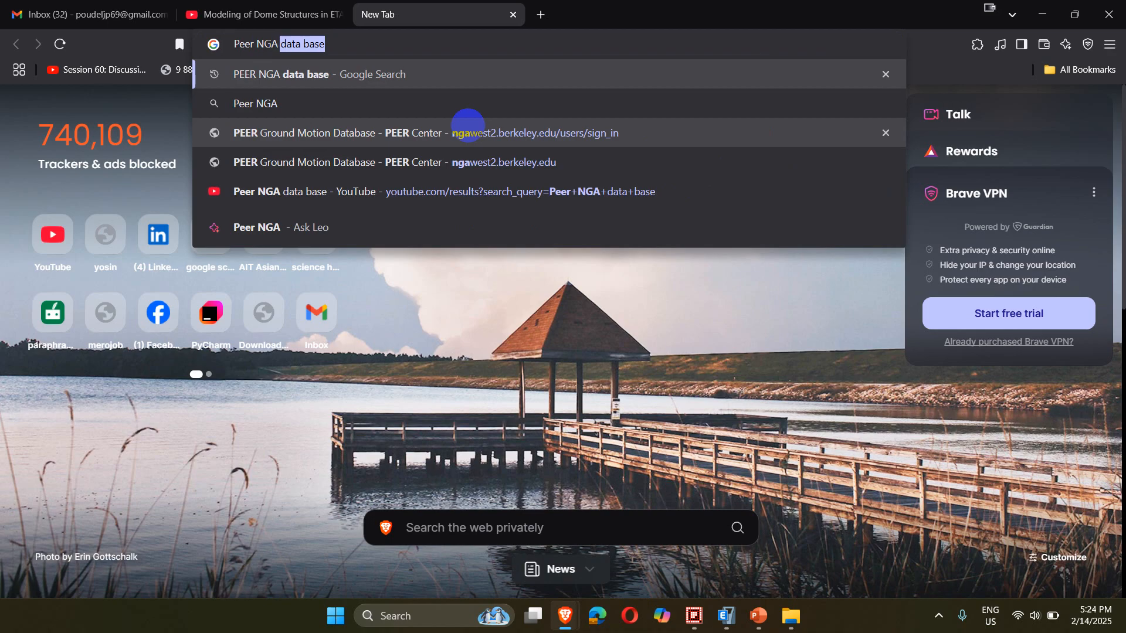
type("data base")
key("Return")
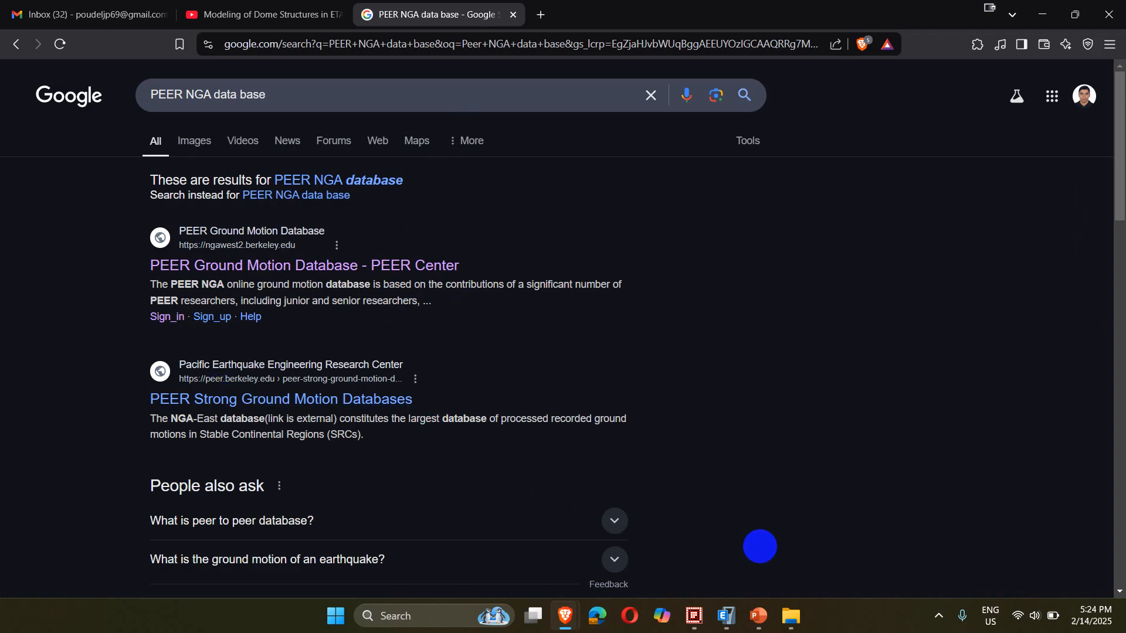
left_click(258, 269)
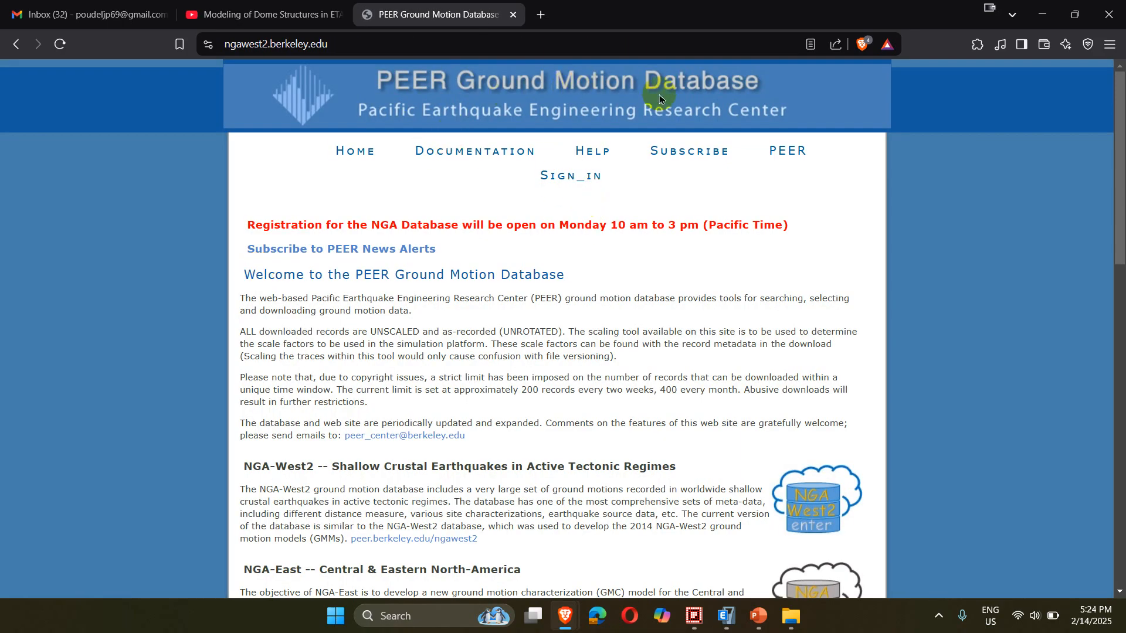
Sign in to the PEER database with the saved account e-mail and password, with Remember me enabled.
left_click(581, 178)
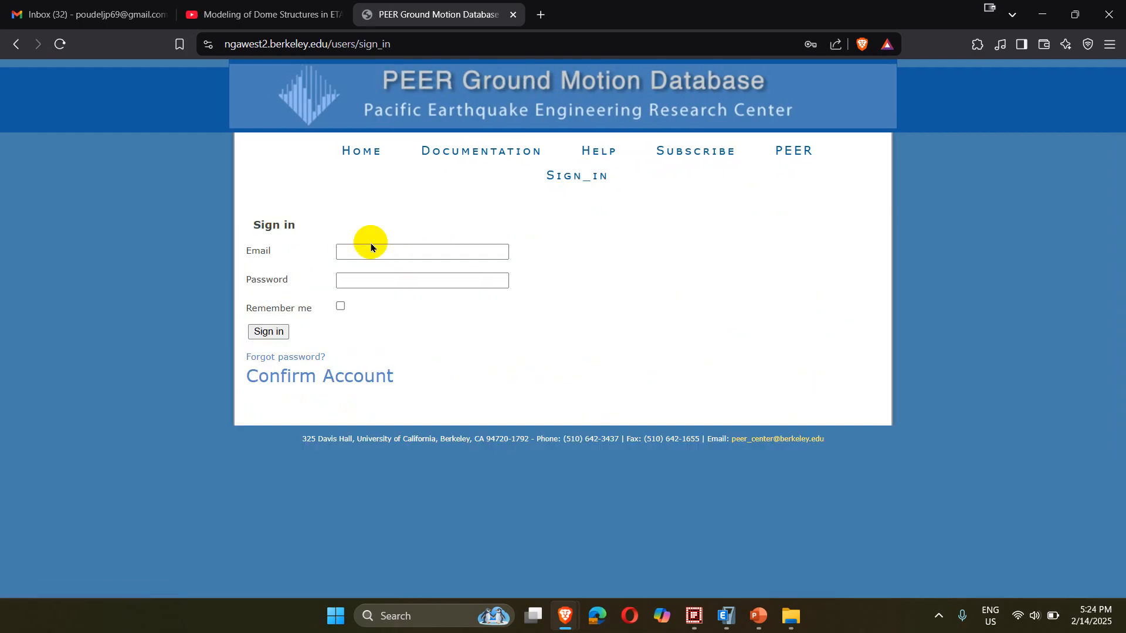
left_click(361, 254)
left_click(452, 282)
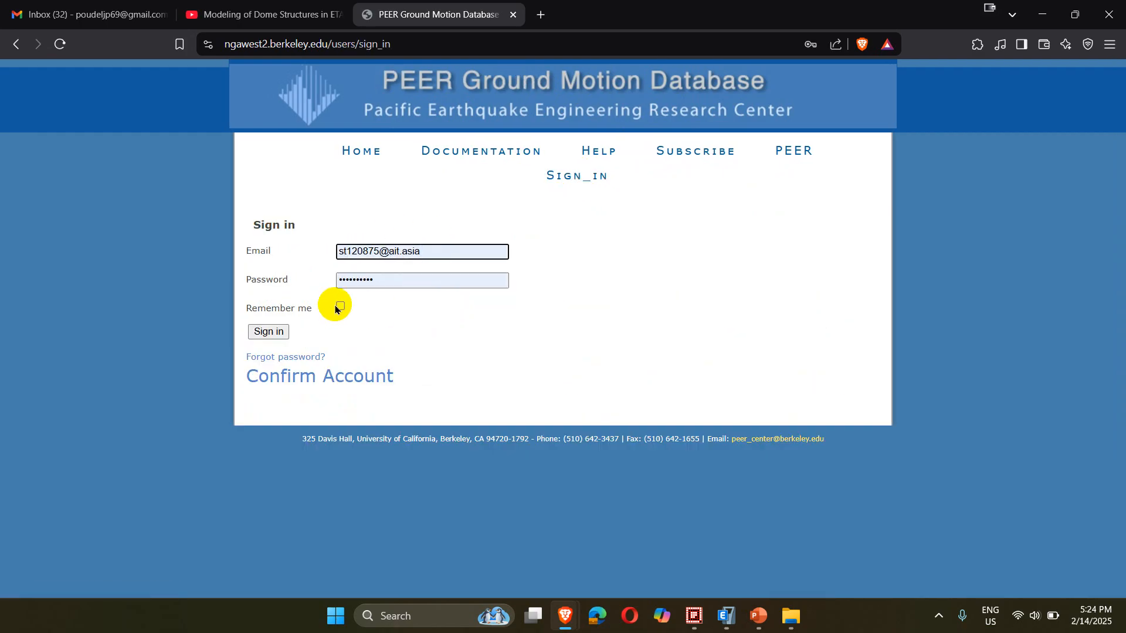
left_click(340, 306)
left_click(258, 332)
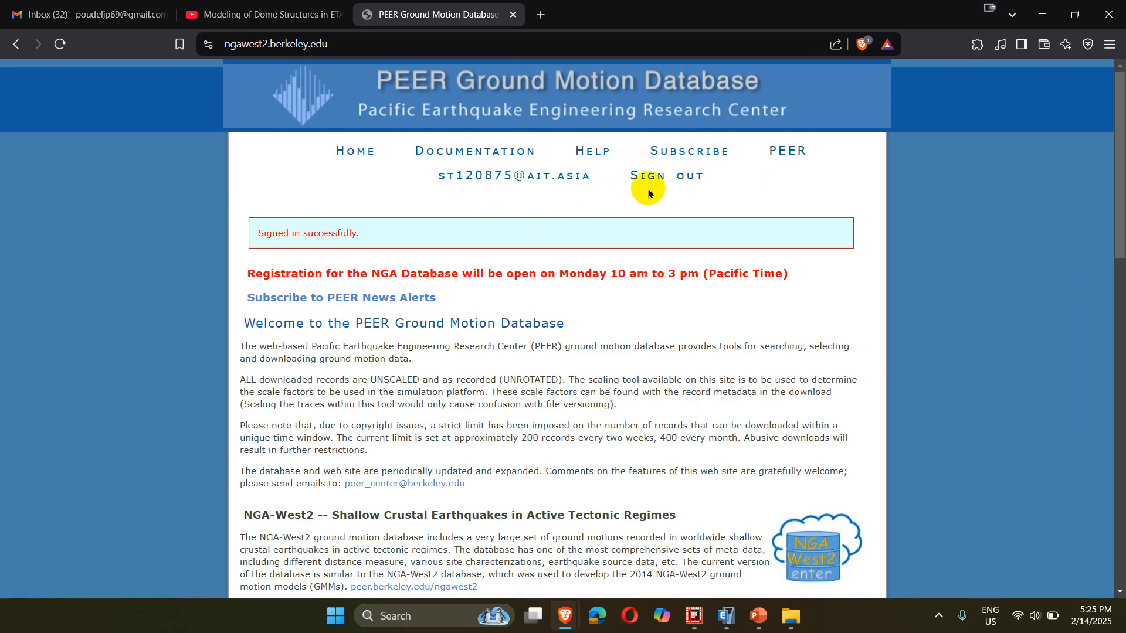
Enter the NGA-West2 database for shallow crustal earthquakes in active tectonic regimes.
scroll(479, 229, "down", 2)
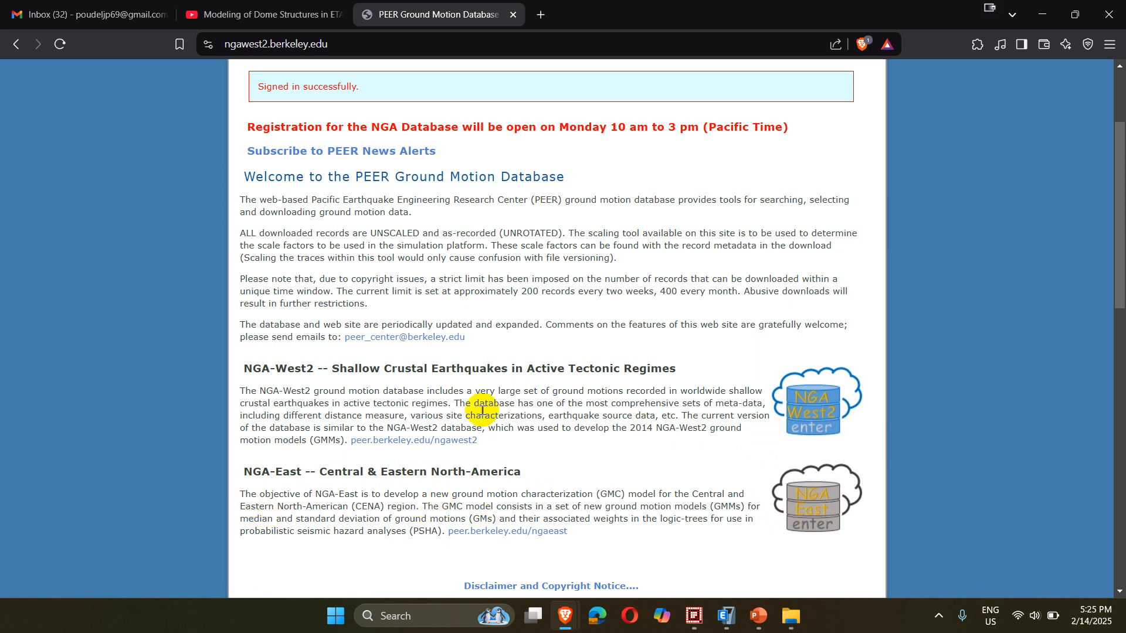
left_click(820, 416)
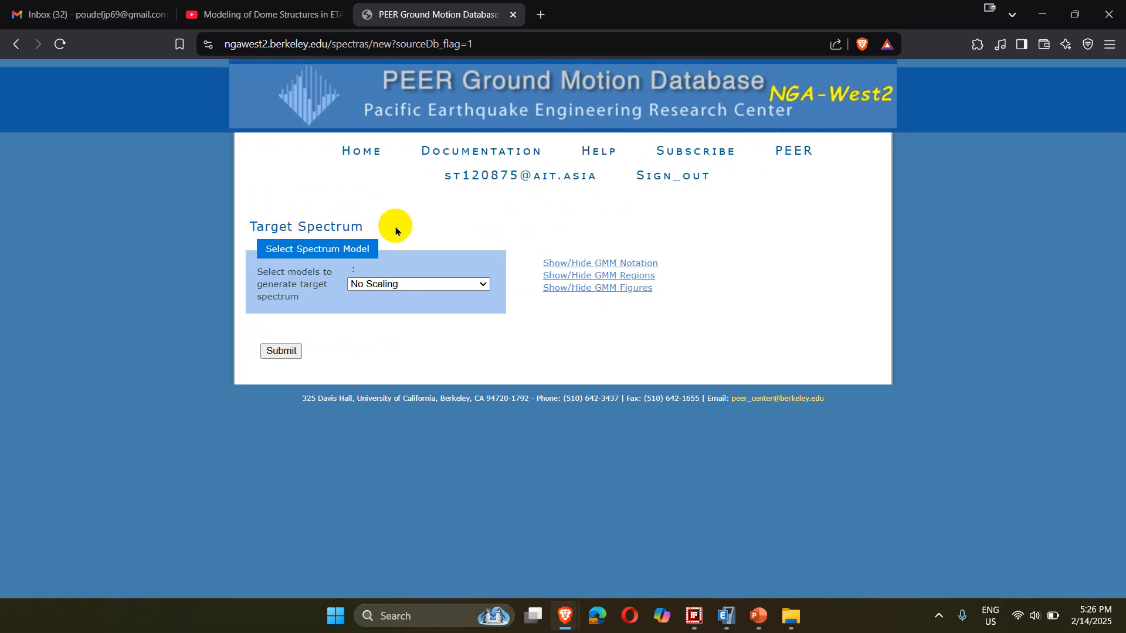
Switch the target spectrum model between ASCE Code Spectrum, No Scaling and User Defined Spectrum to compare their input fields.
left_click(401, 284)
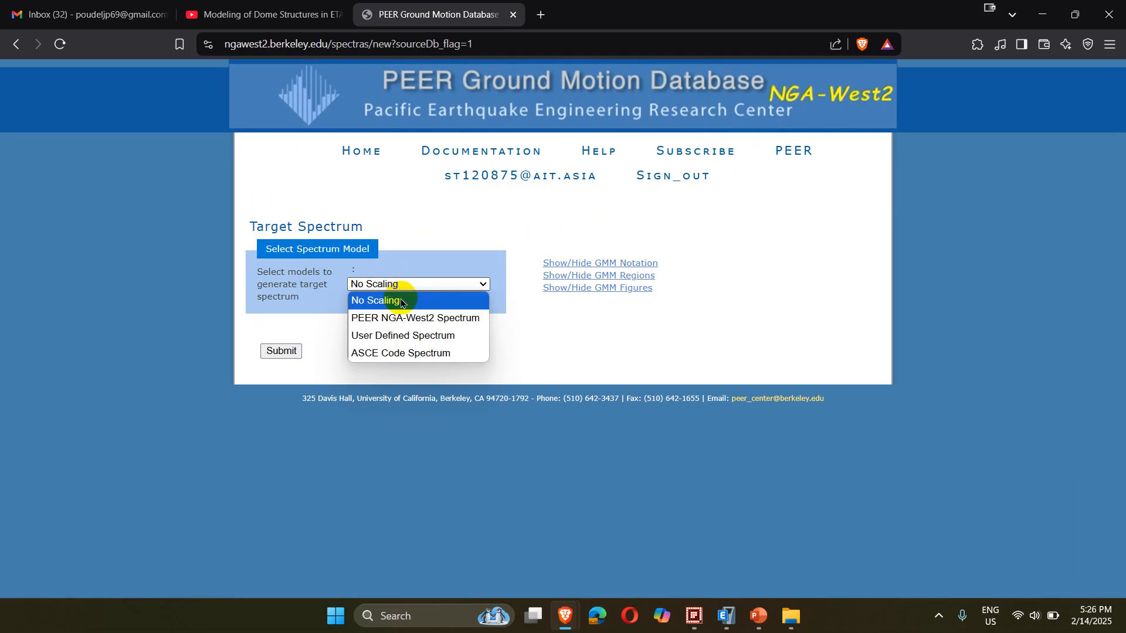
left_click(419, 353)
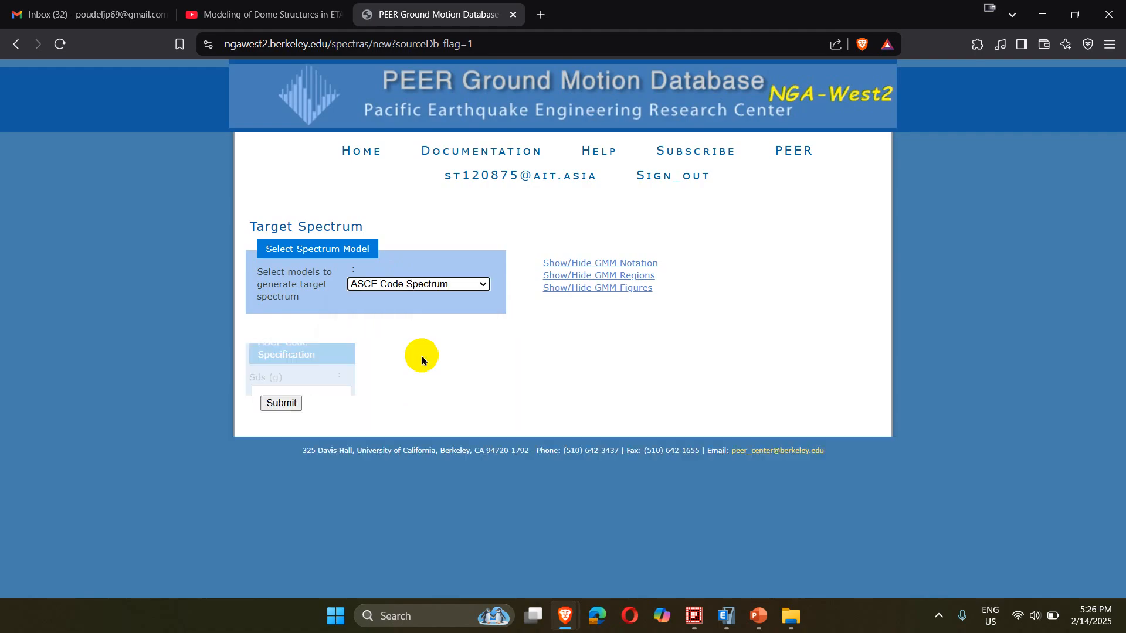
left_click(414, 289)
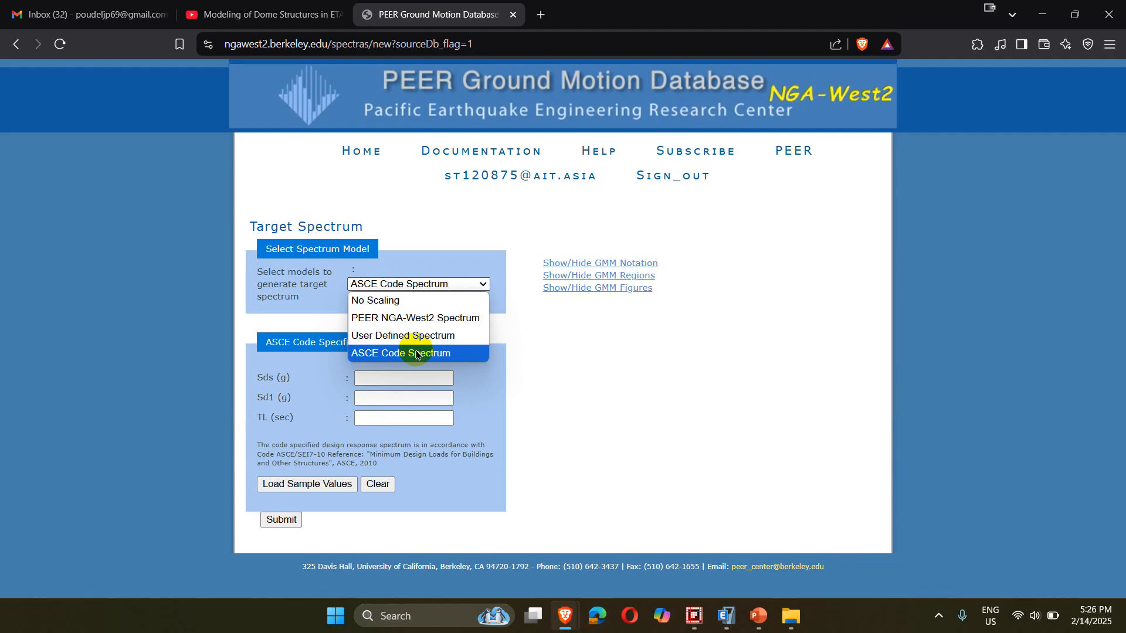
left_click(409, 300)
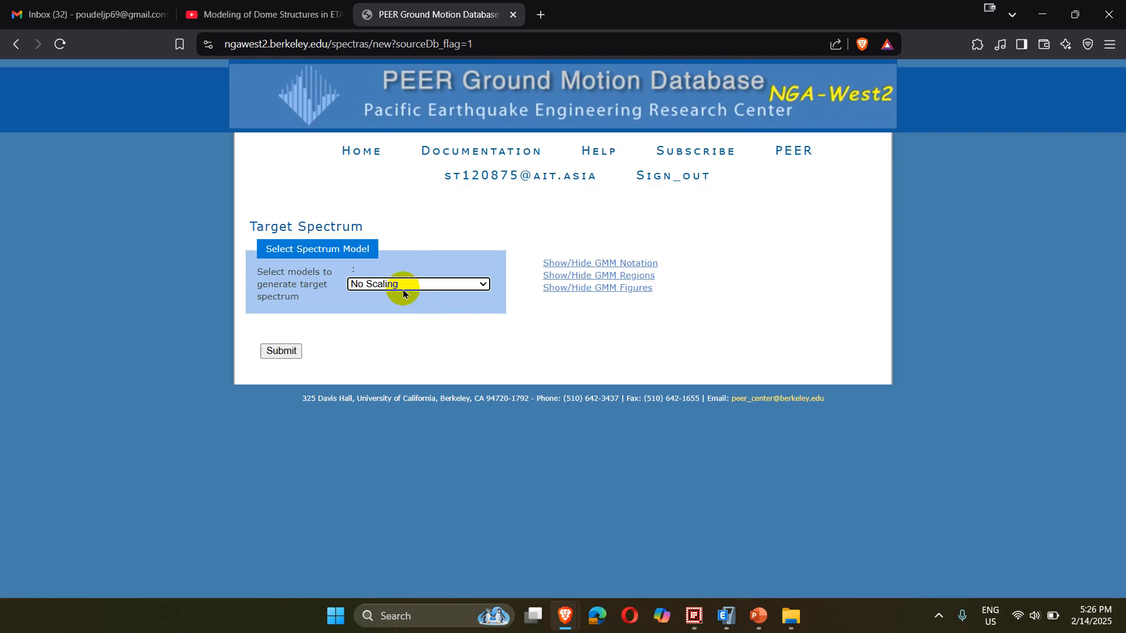
left_click(404, 288)
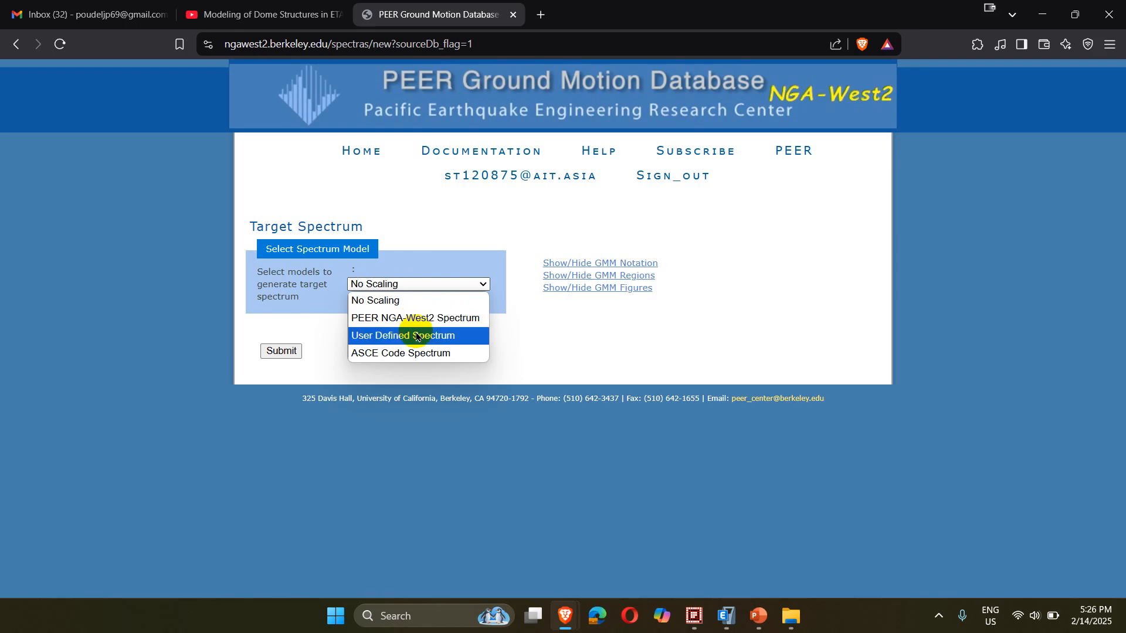
left_click(417, 336)
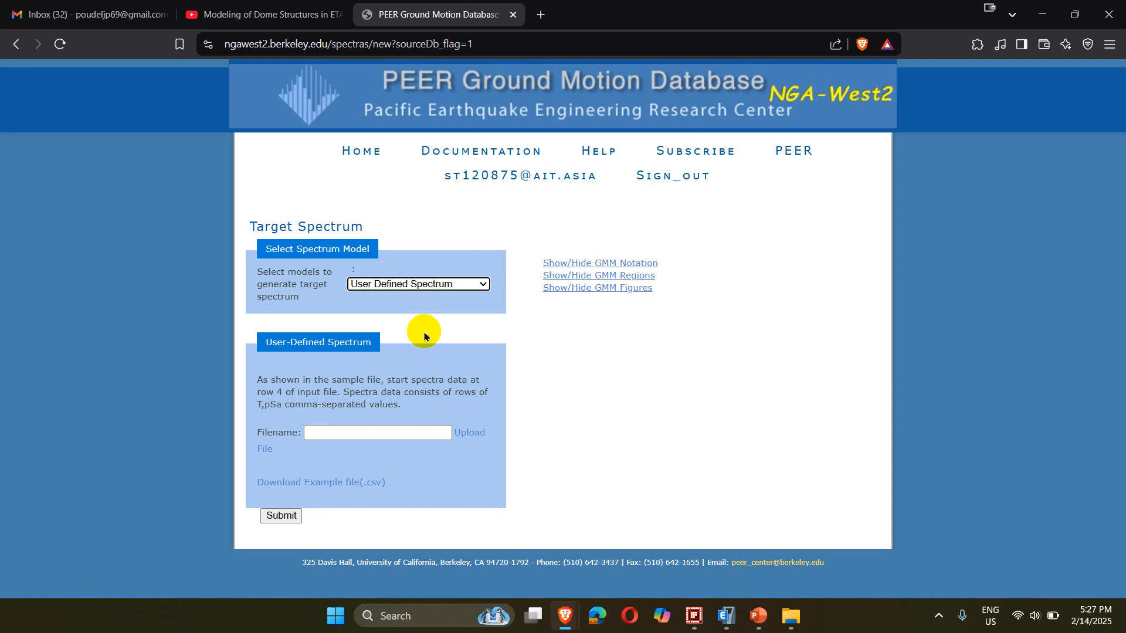
left_click(431, 287)
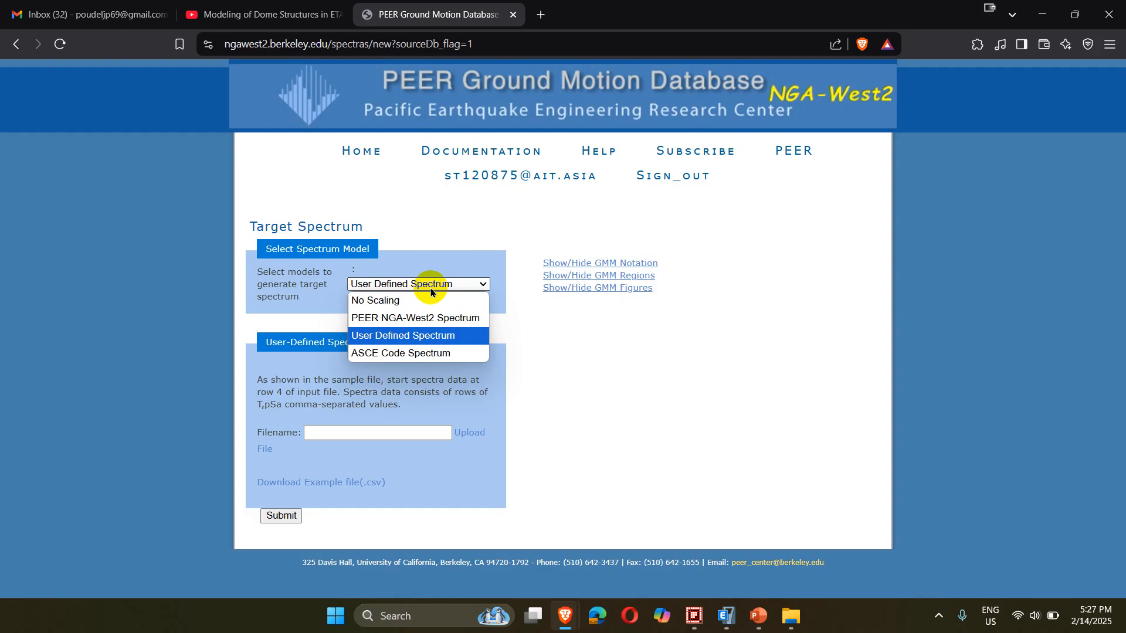
left_click(423, 352)
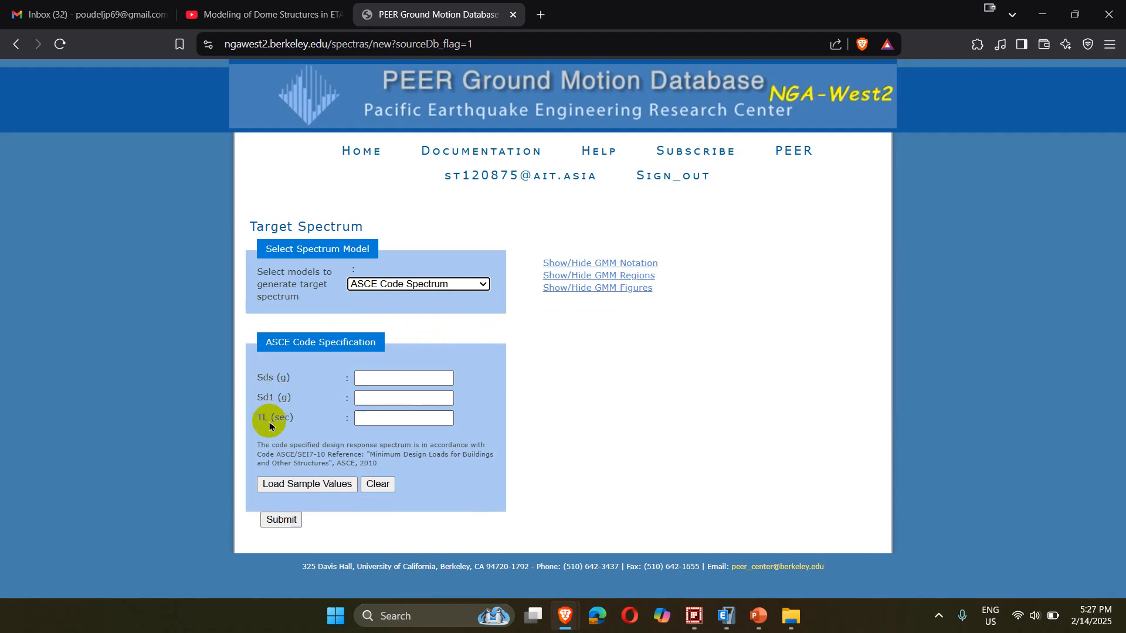
mouse_move(269, 426)
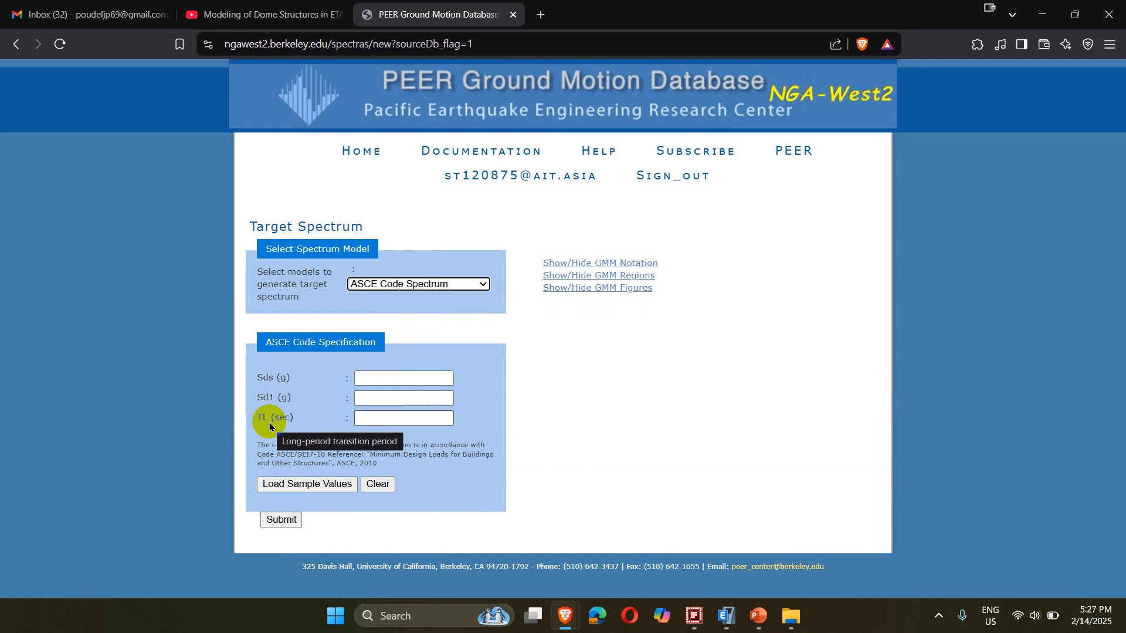
Set the target spectrum model to User Defined Spectrum and download the example CSV file to the Desktop as example_spectra.
left_click(427, 285)
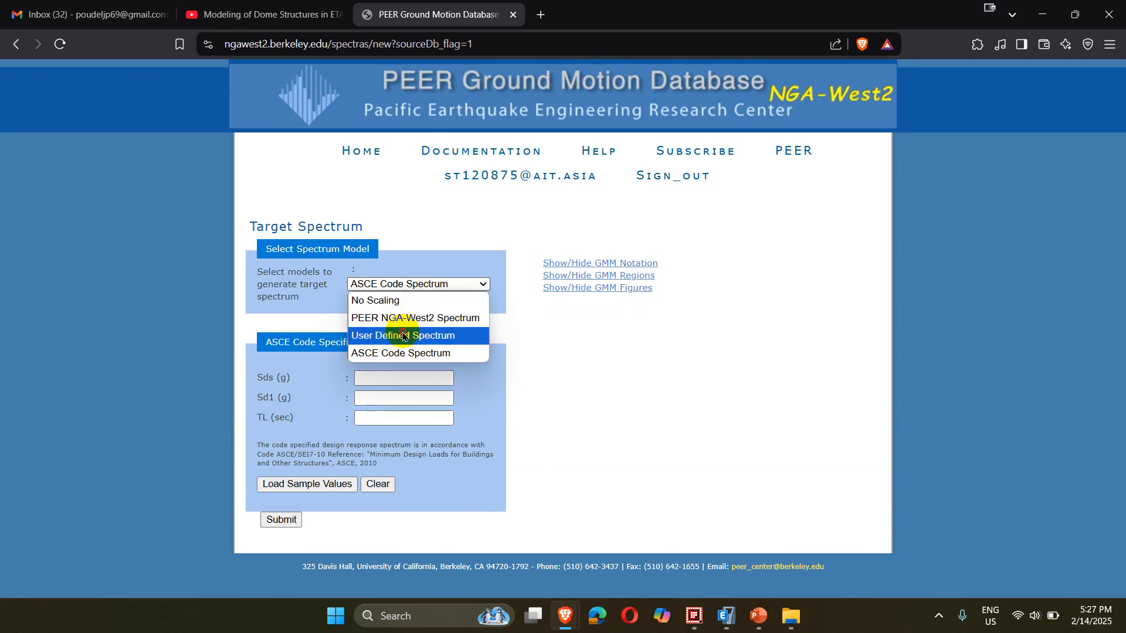
left_click(402, 335)
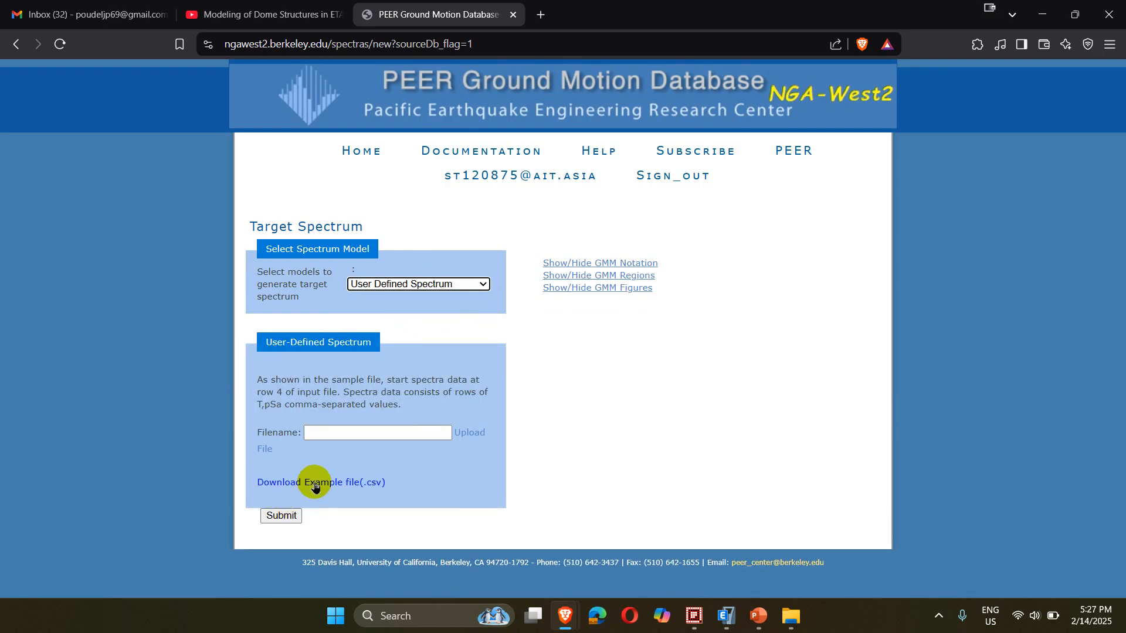
left_click(315, 485)
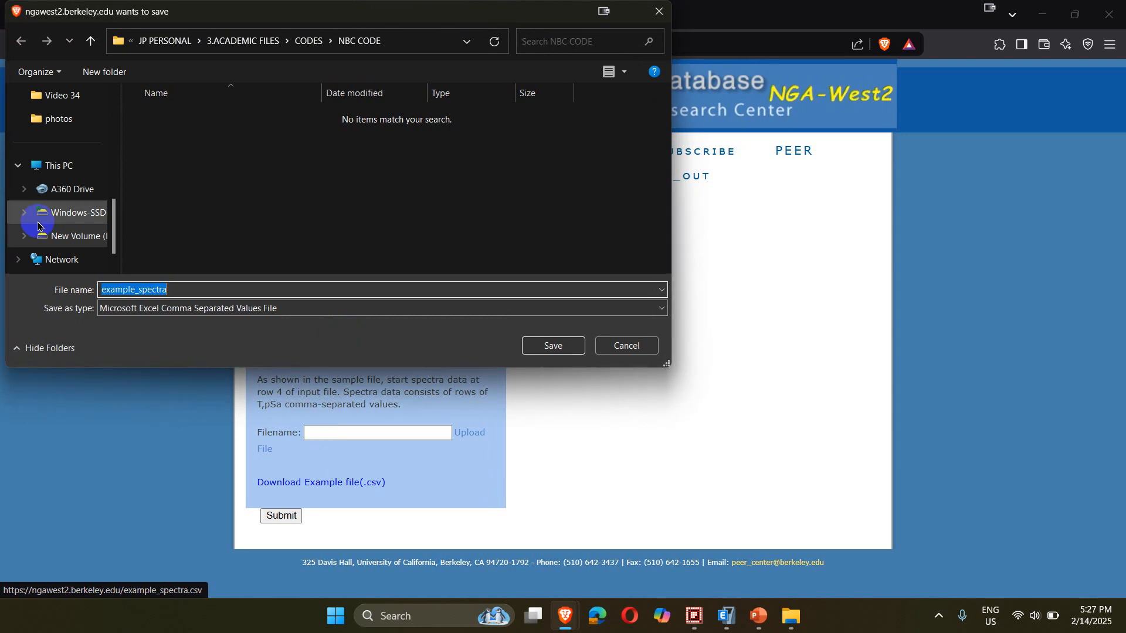
scroll(76, 199, "up", 10)
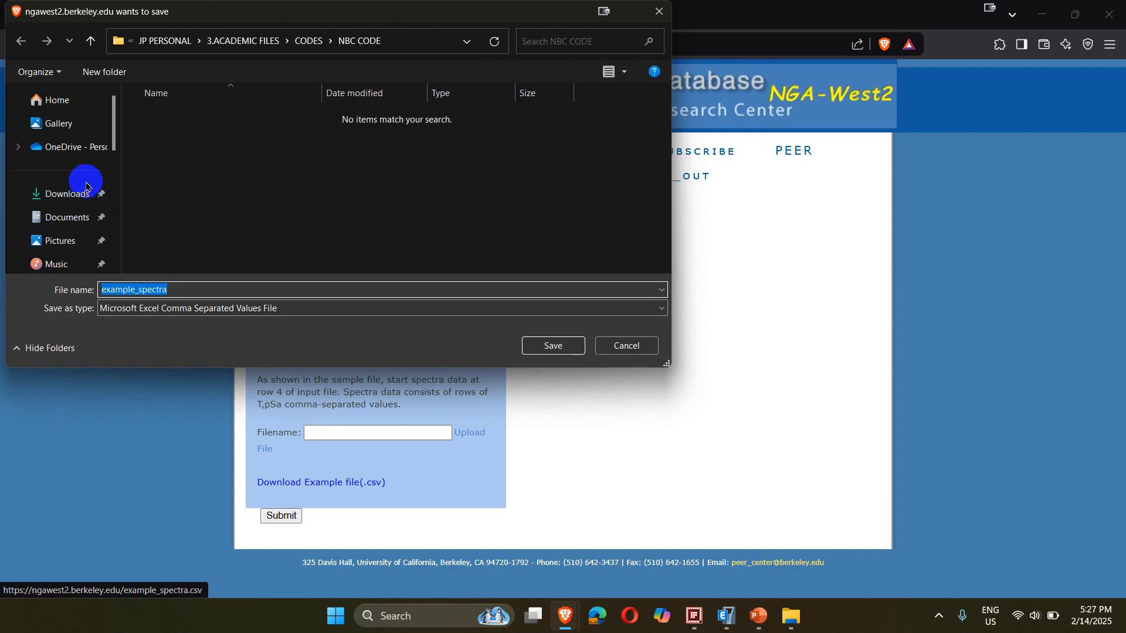
scroll(86, 219, "down", 3)
left_click(86, 221)
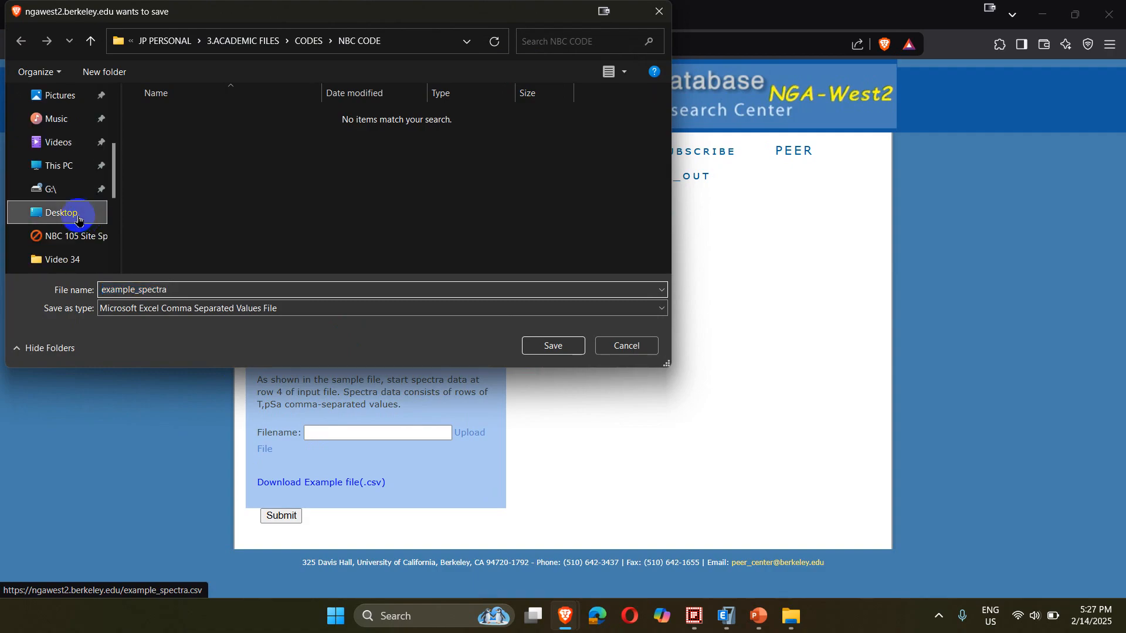
left_click(563, 347)
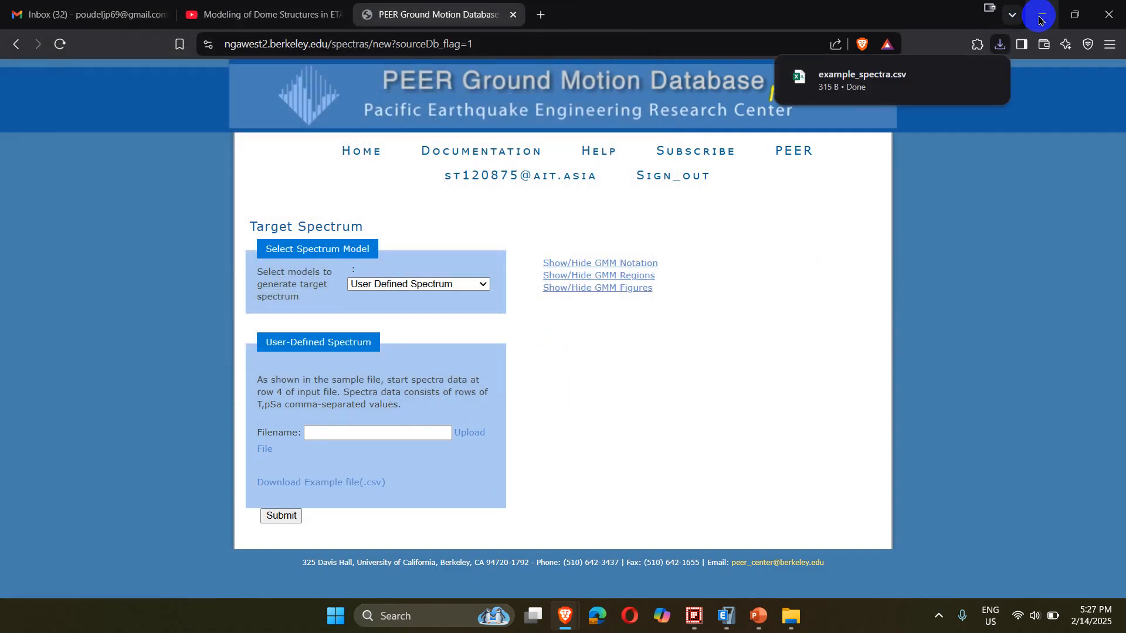
Open the downloaded example_spectra file from the desktop in Excel and look through its spectrum data.
left_click(1042, 14)
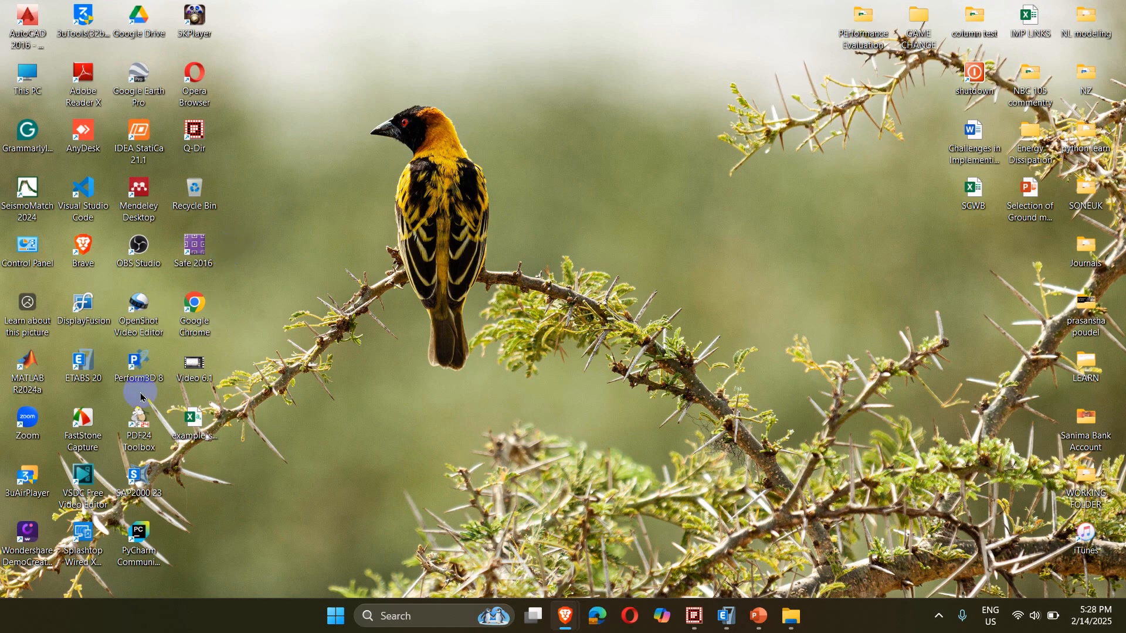
left_click(197, 424)
double_click(198, 426)
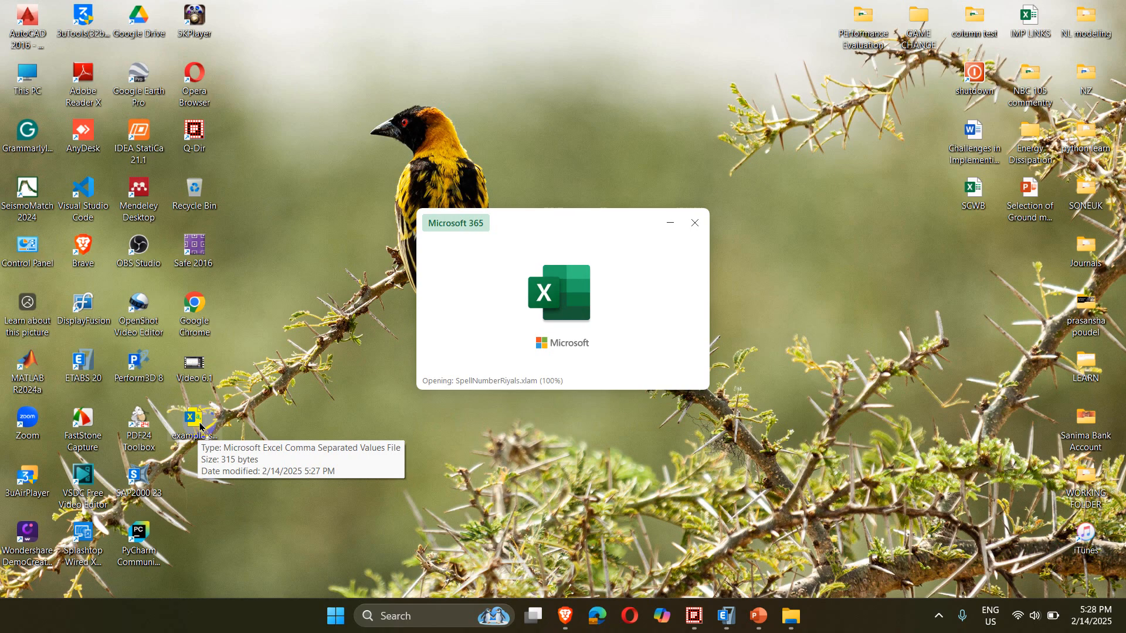
scroll(319, 376, "down", 2)
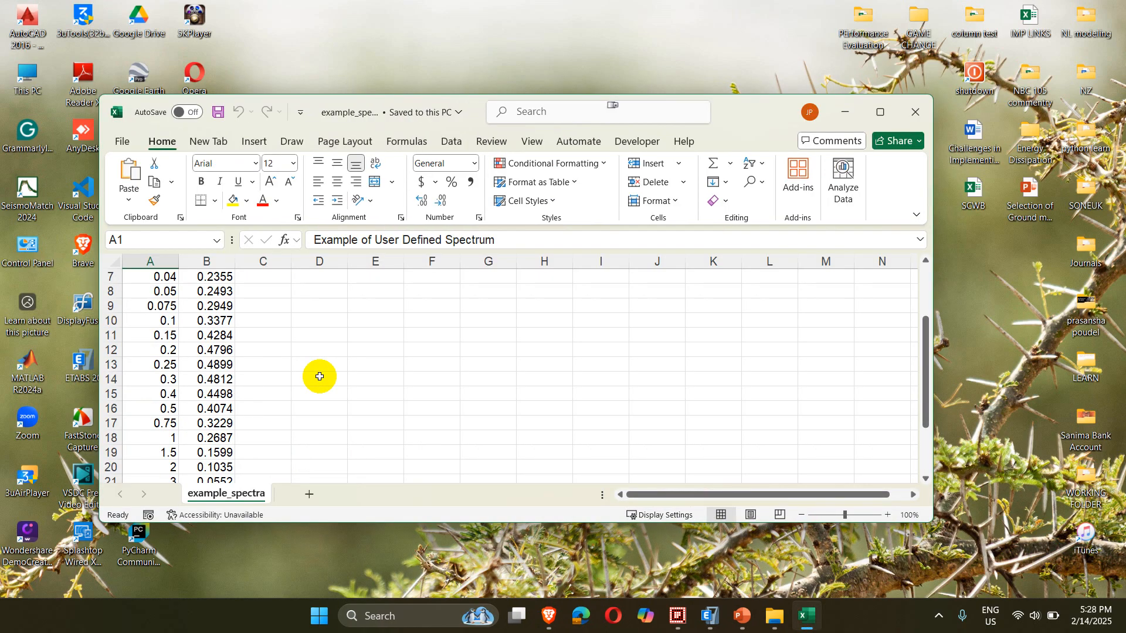
scroll(319, 376, "up", 2)
Plot the T (s) and Sa (g) columns, A3:B25, as a scatter chart with smooth lines.
left_click_drag(168, 320, 193, 364)
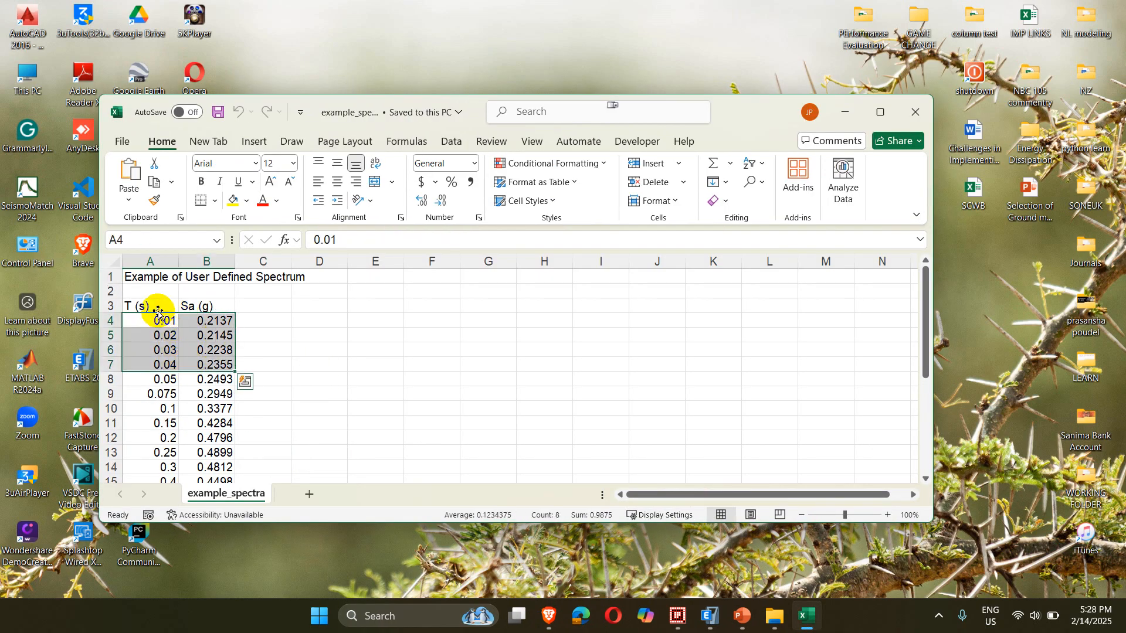
left_click_drag(158, 309, 233, 490)
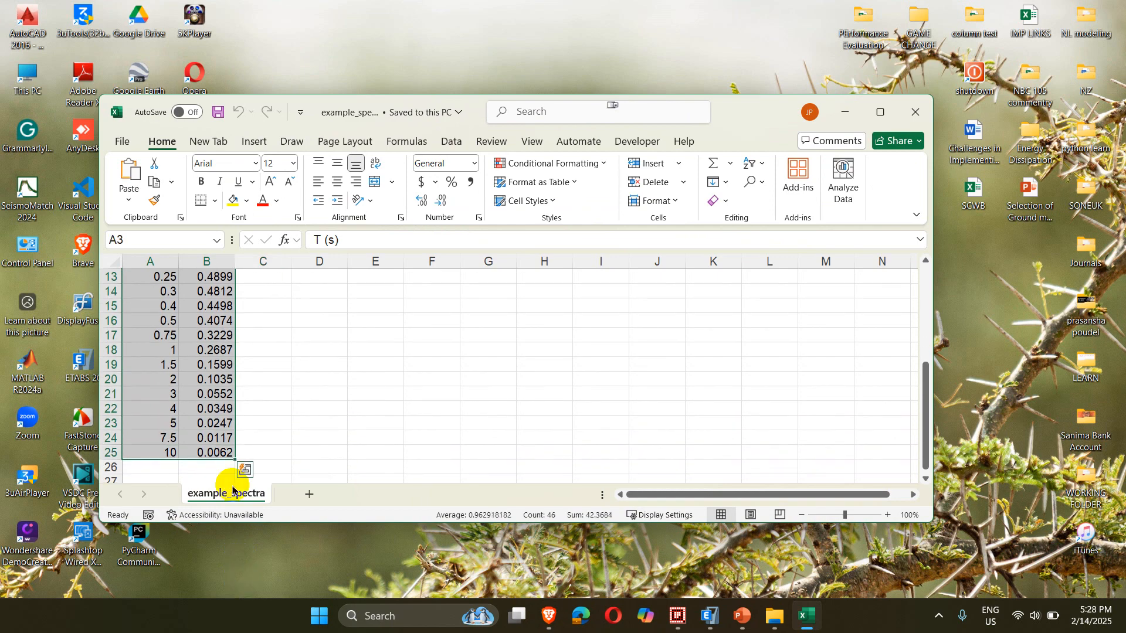
key("super")
key("super")
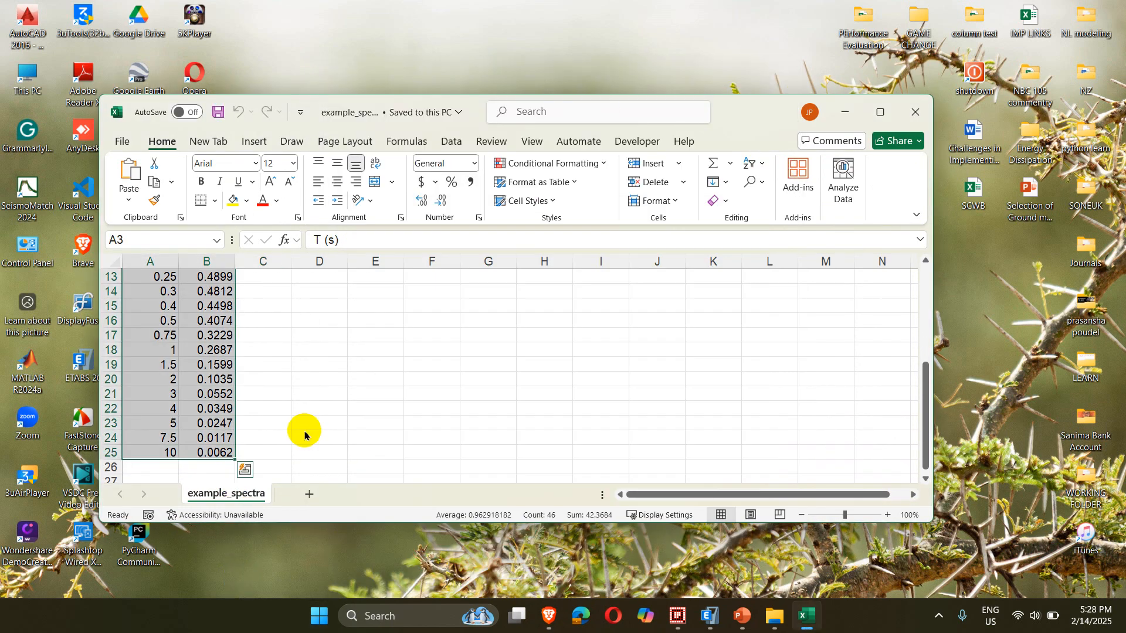
key("alt+n")
key("d")
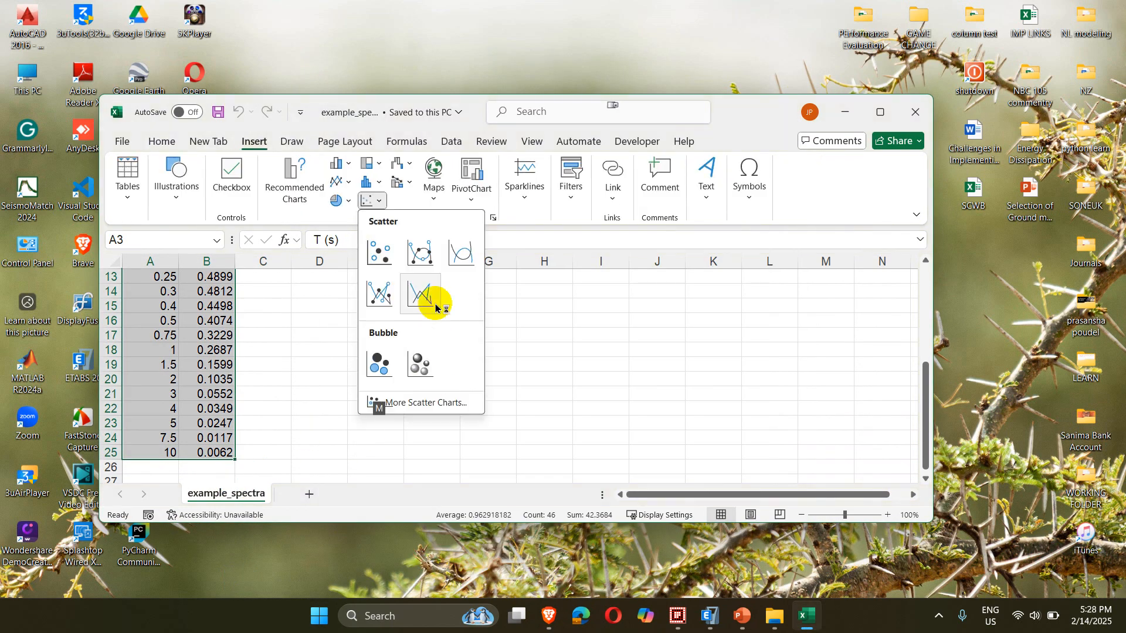
left_click(455, 244)
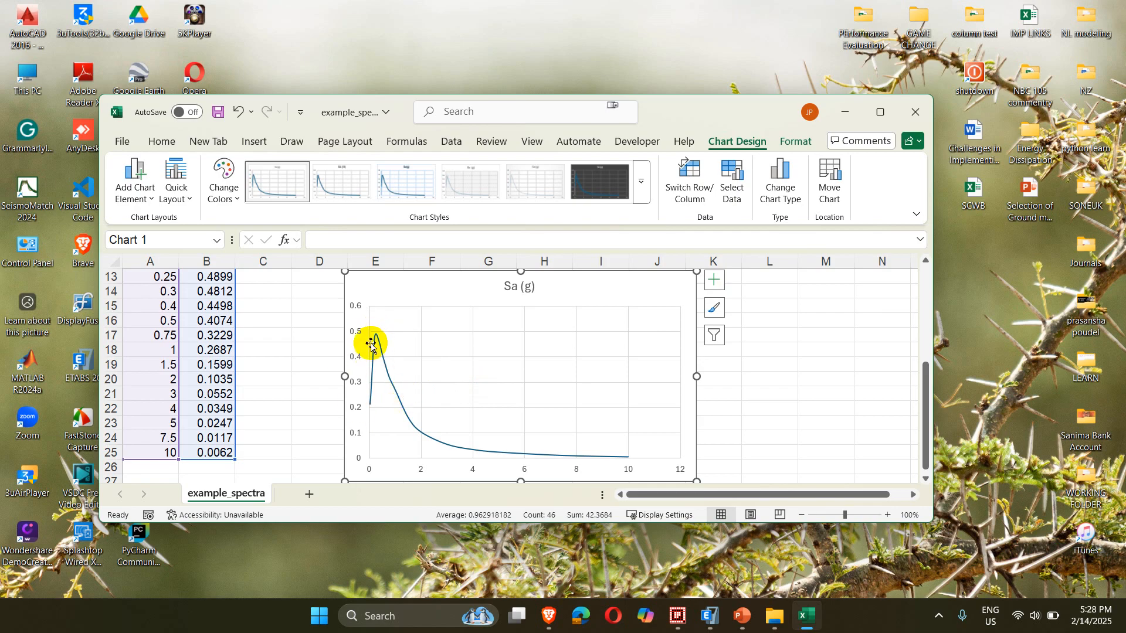
Compare the Sa (g) chart with the period data and close the example_spectra workbook without saving.
scroll(179, 371, "up", 4)
scroll(181, 370, "down", 3)
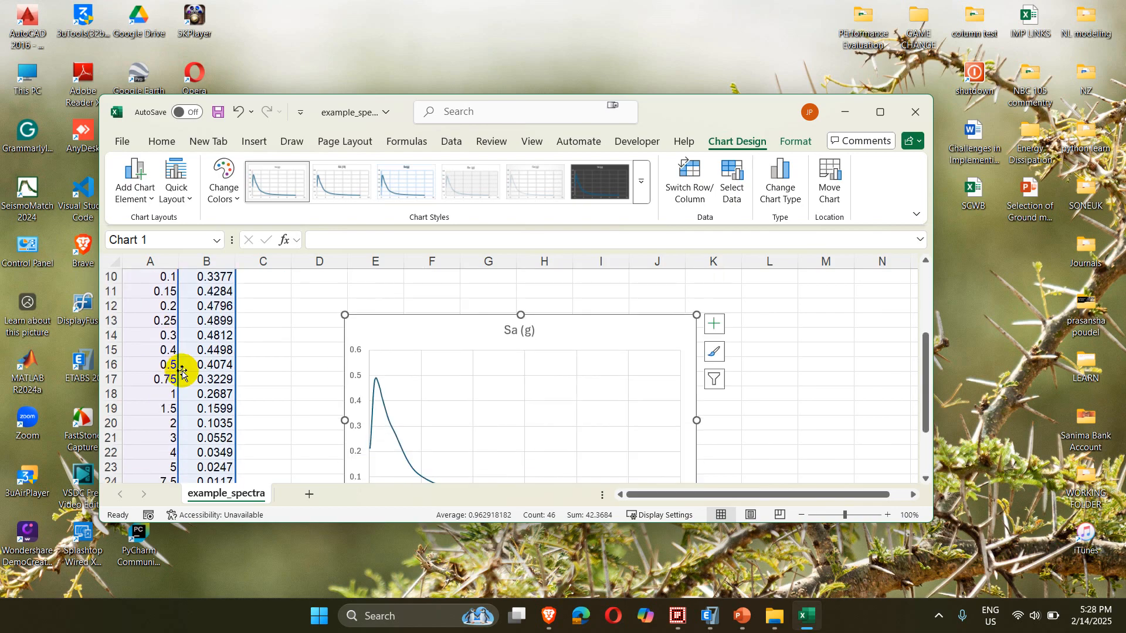
scroll(188, 347, "down", 2)
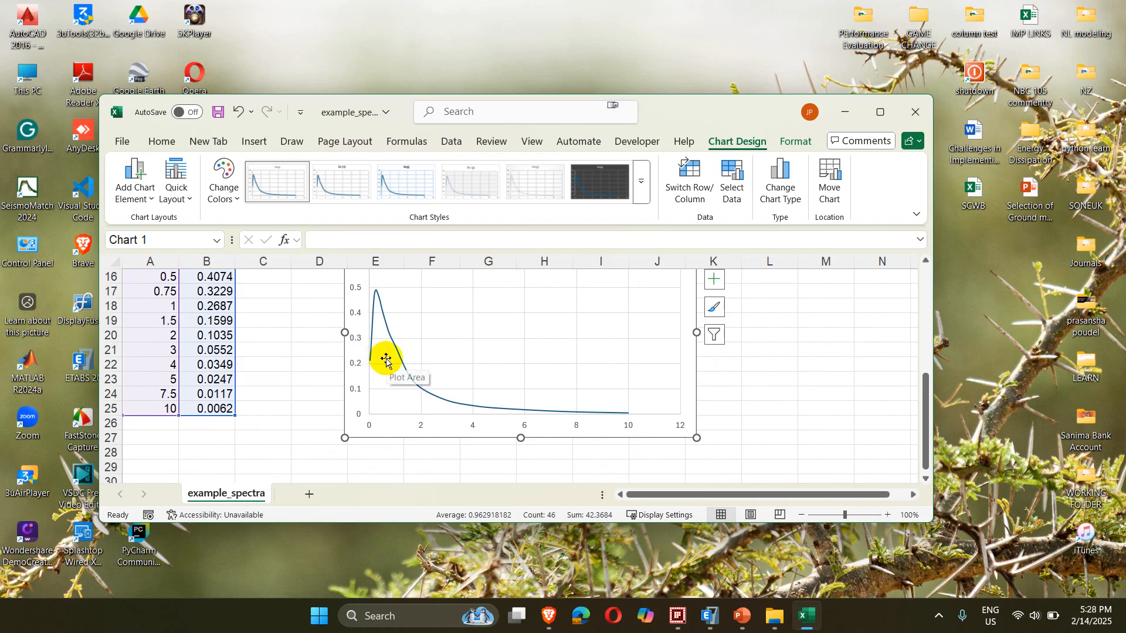
left_click(916, 111)
left_click(565, 426)
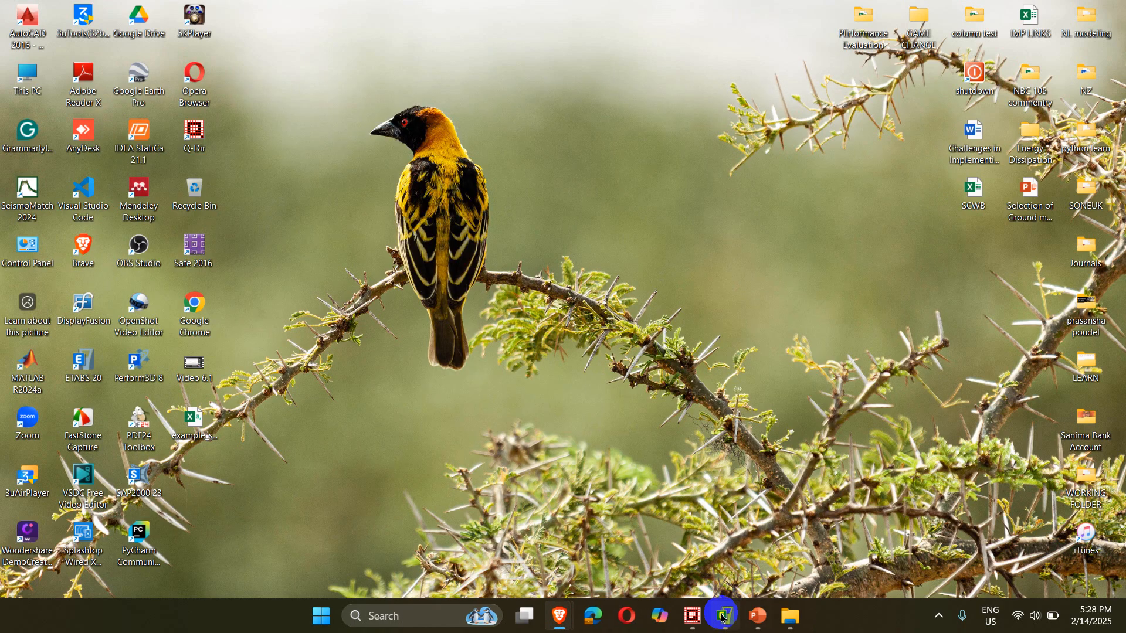
Switch back to the PEER Ground Motion Database page in Brave and submit the target spectrum with the No Scaling model.
mouse_move(563, 621)
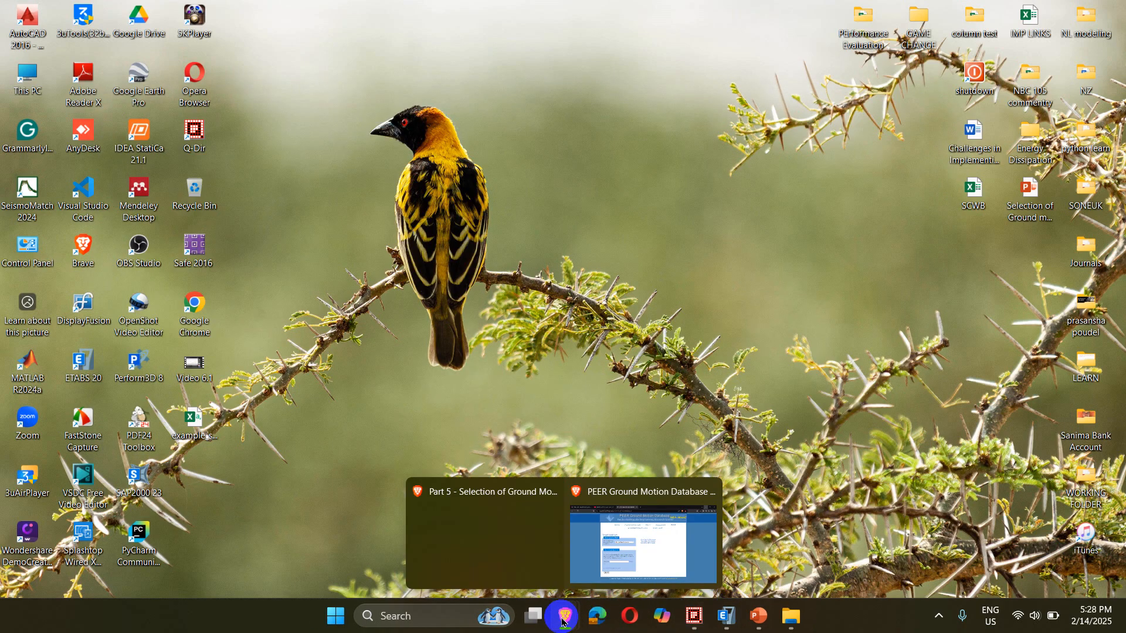
left_click(628, 551)
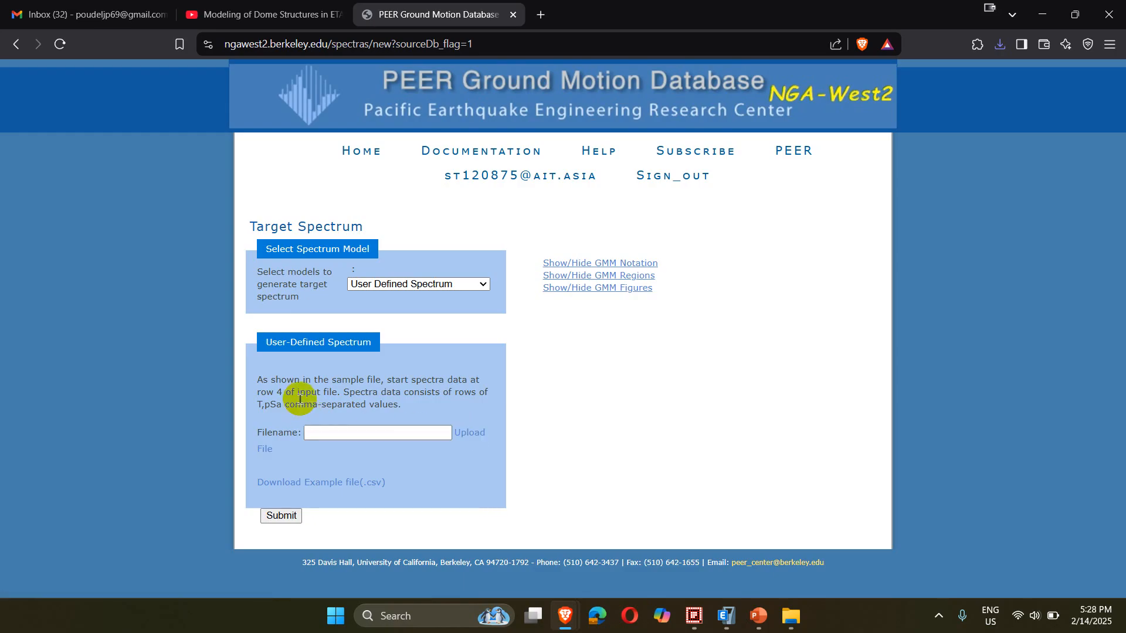
left_click(402, 284)
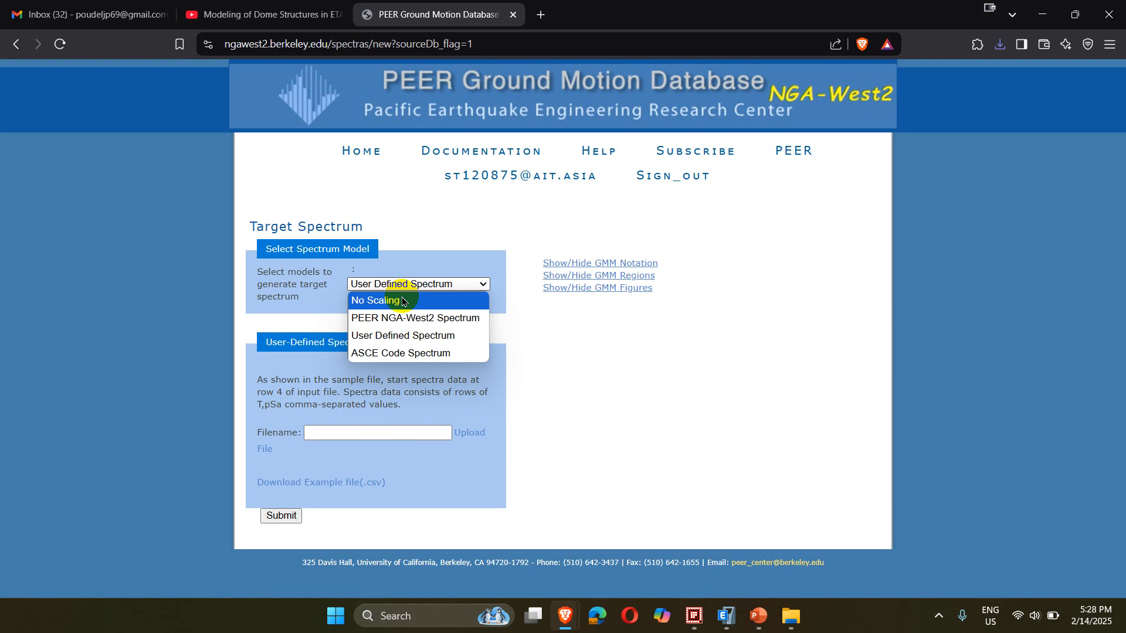
left_click(402, 301)
left_click(285, 350)
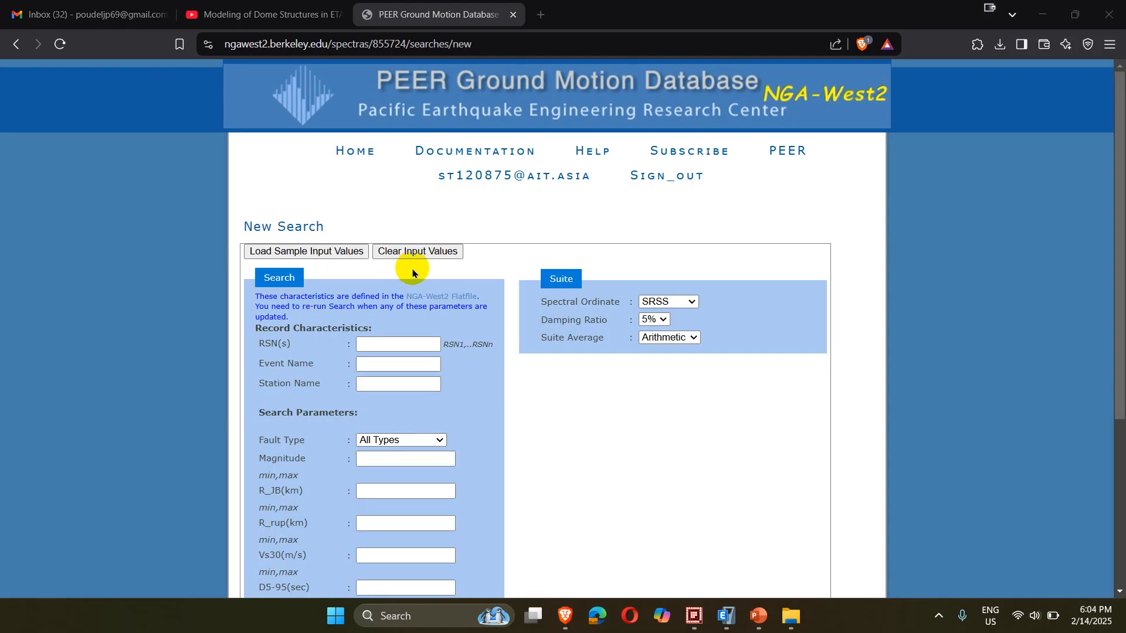
Examine the RSN(s), Event Name and Station Name fields under Record Characteristics in the new search form.
scroll(419, 272, "down", 2)
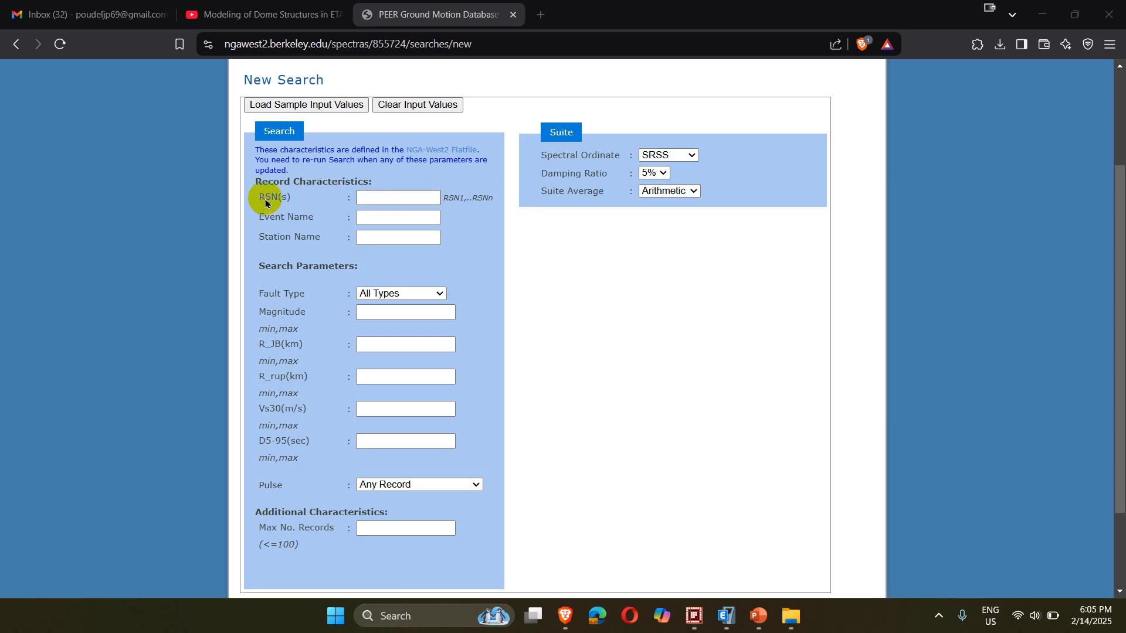
left_click(392, 196)
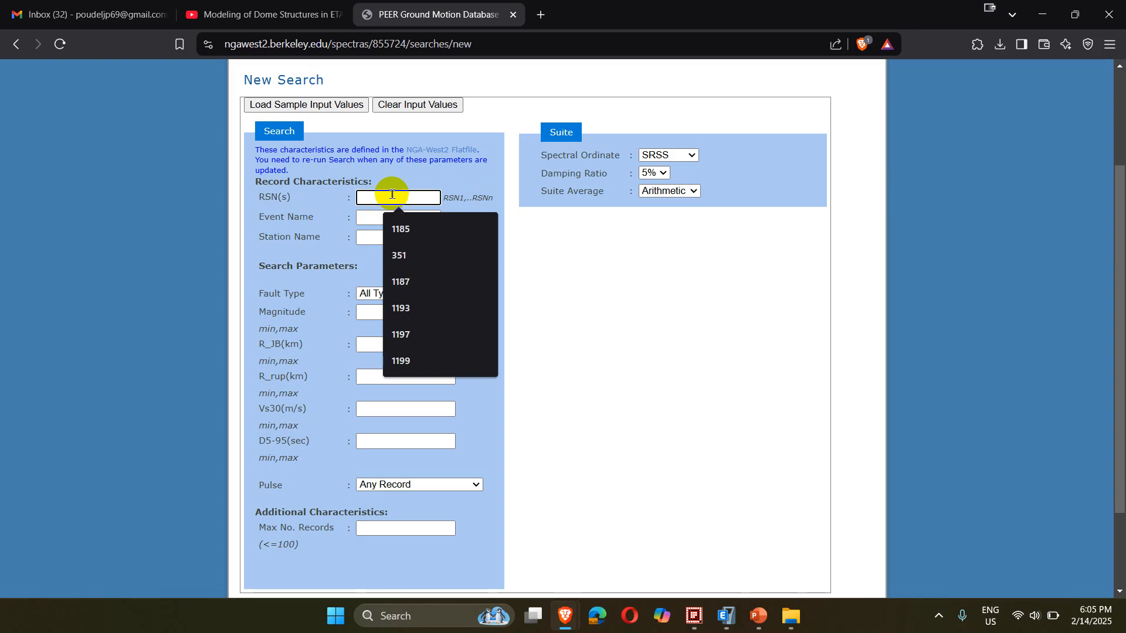
left_click(361, 218)
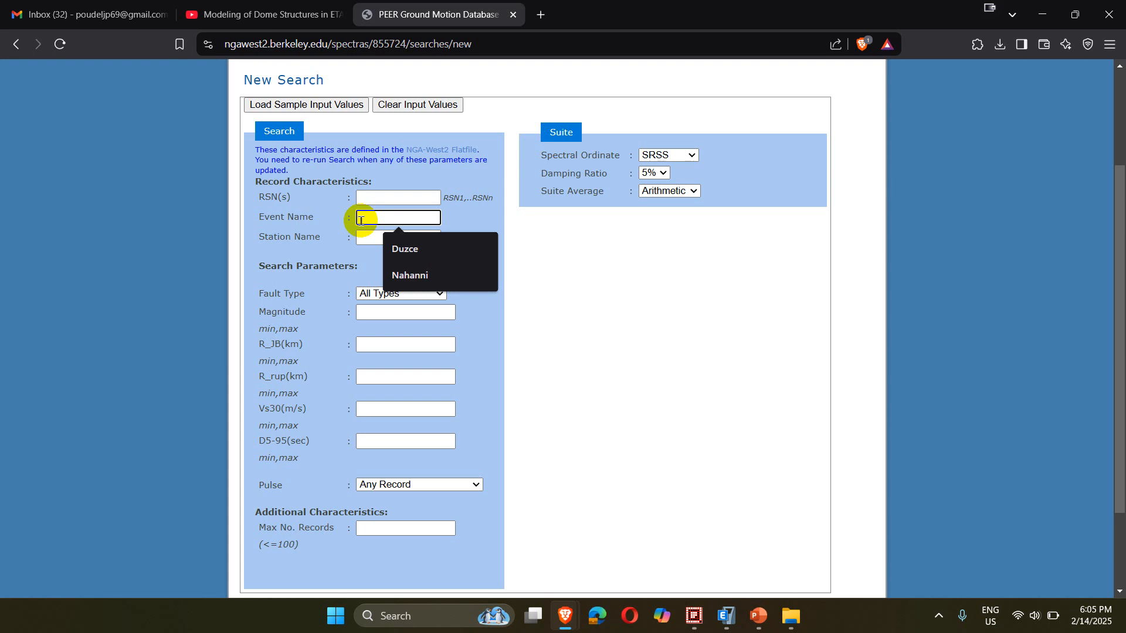
left_click(364, 237)
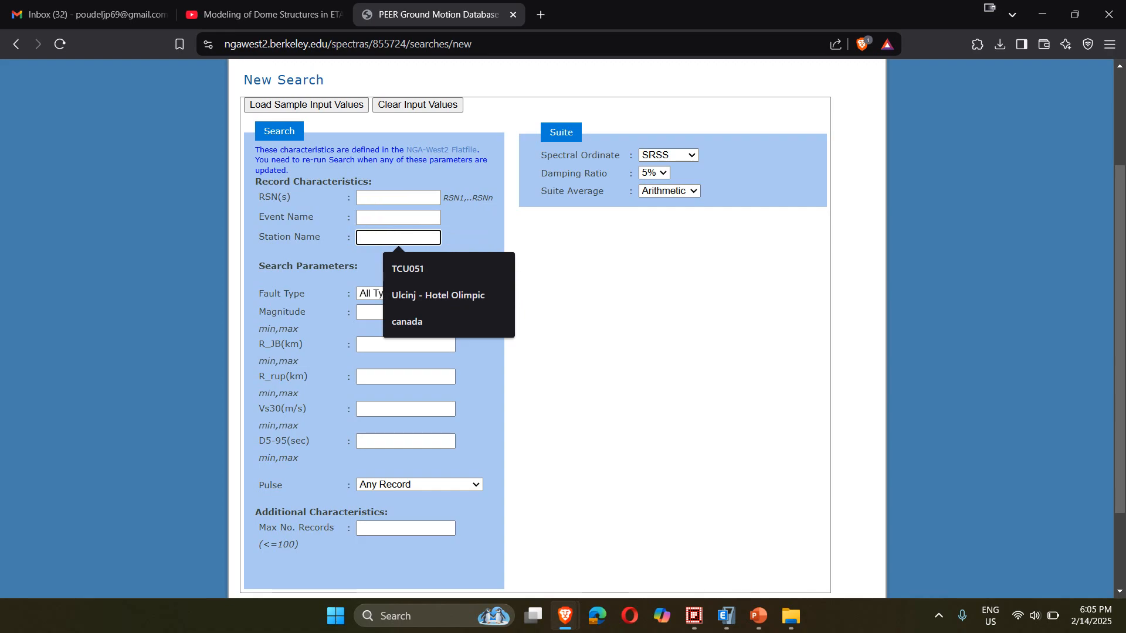
left_click(340, 221)
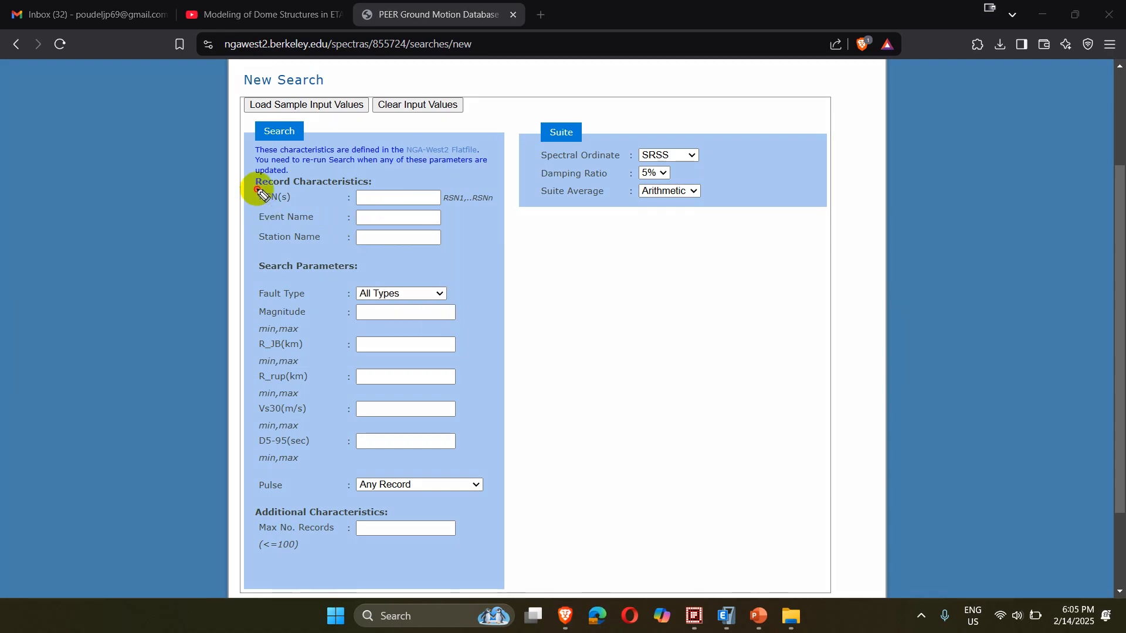
Mark the Record Characteristics and Search Parameters groups with pen brackets and ticks, and erase the Record Characteristics marks.
mouse_move(253, 200)
left_mouse_down()
mouse_move(252, 244)
mouse_move(265, 246)
left_mouse_up()
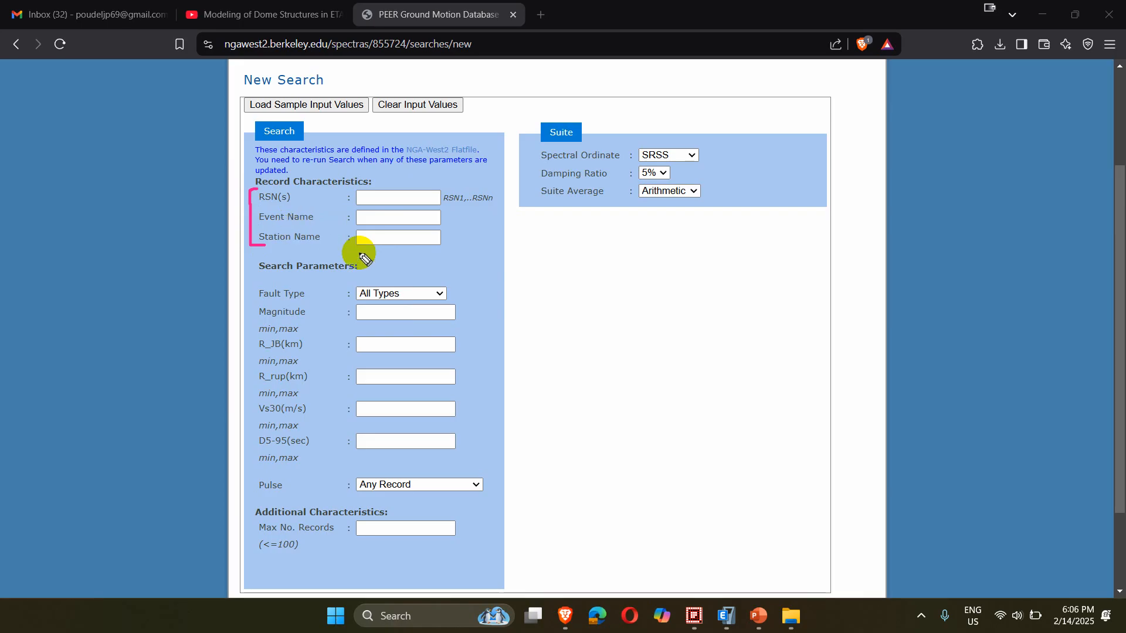
mouse_move(431, 194)
left_mouse_down()
mouse_move(447, 188)
mouse_move(461, 229)
left_mouse_up()
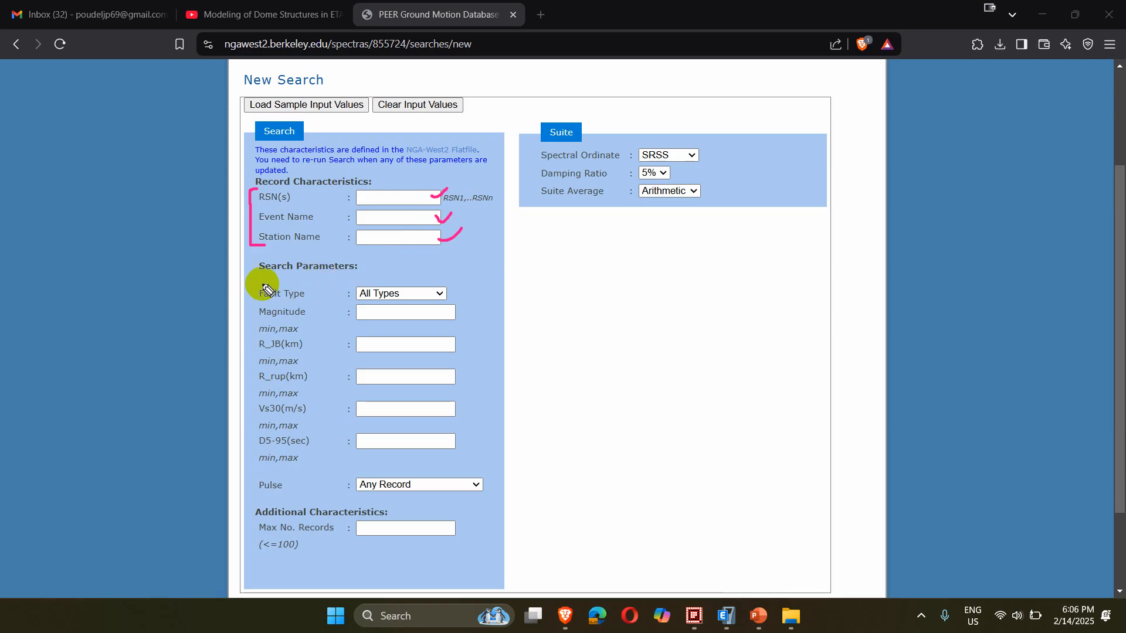
mouse_move(268, 281)
left_mouse_down()
mouse_move(256, 301)
mouse_move(252, 529)
mouse_move(255, 555)
mouse_move(269, 555)
left_mouse_up()
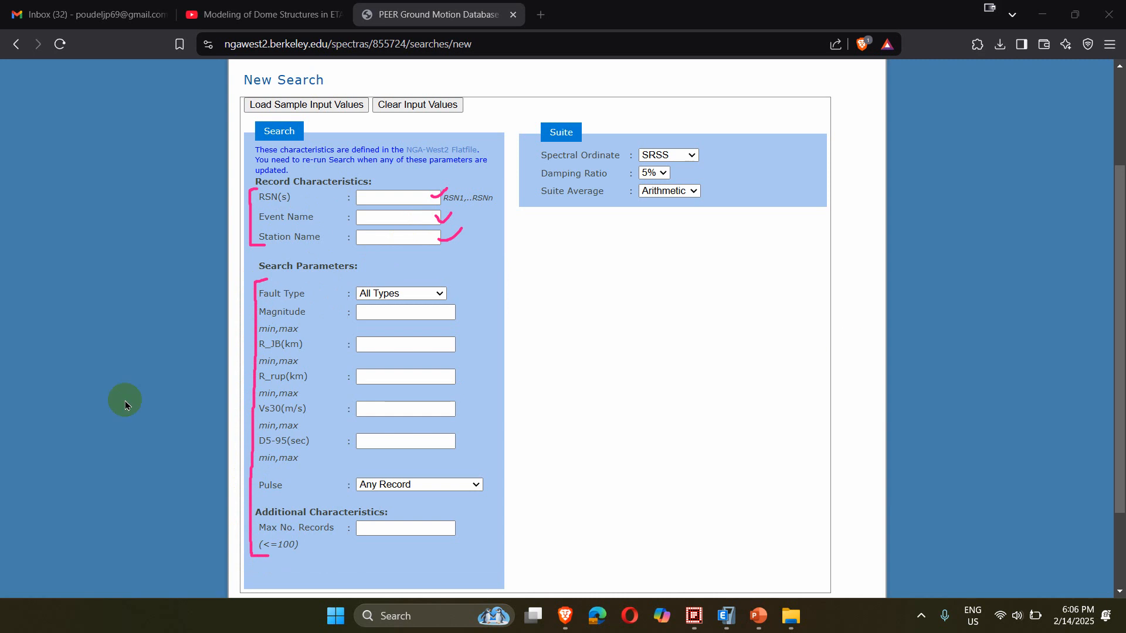
left_click_drag(262, 181, 289, 249)
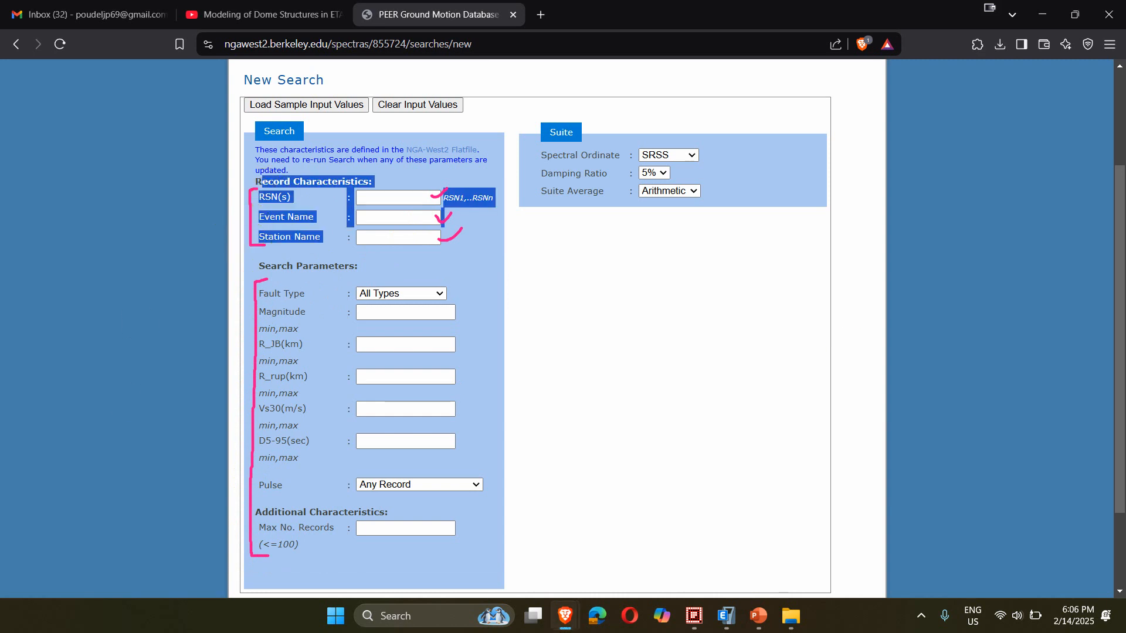
left_click(758, 616)
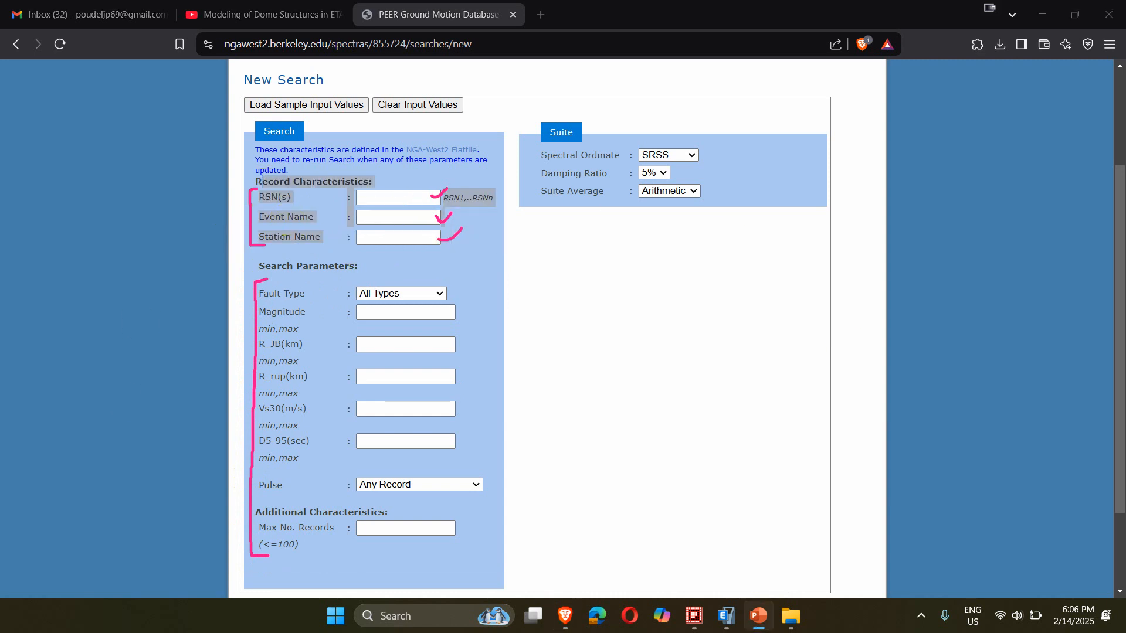
mouse_move(463, 210)
left_mouse_down()
mouse_move(452, 256)
mouse_move(326, 175)
mouse_move(231, 338)
left_mouse_up()
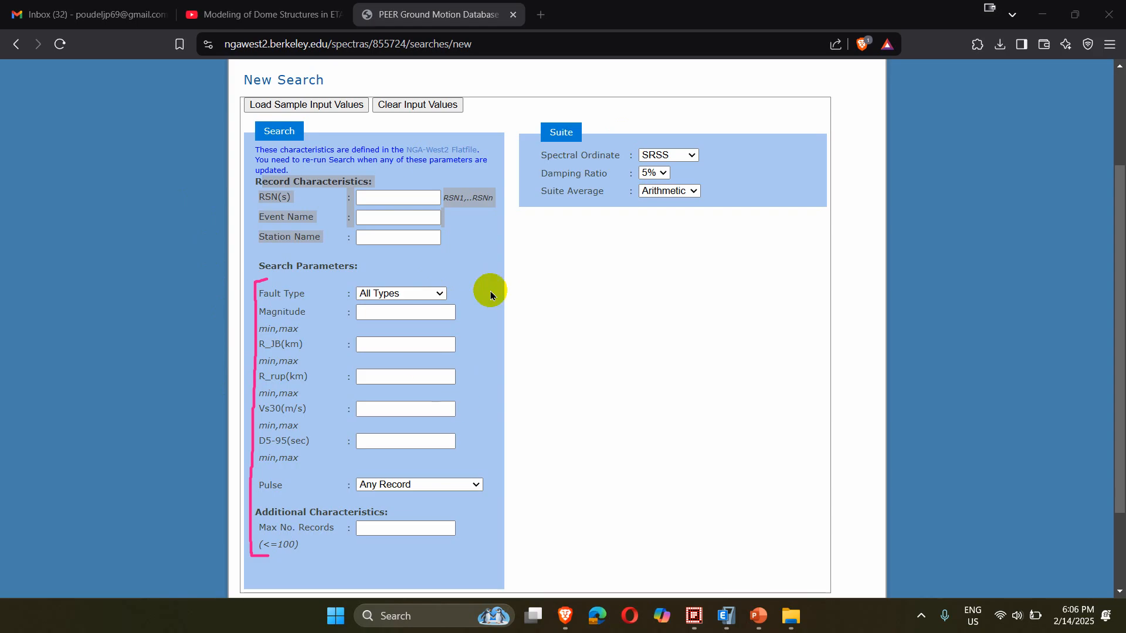
Look through the fault type options and set the search's fault type to Strike Slip (SS).
left_click(437, 292)
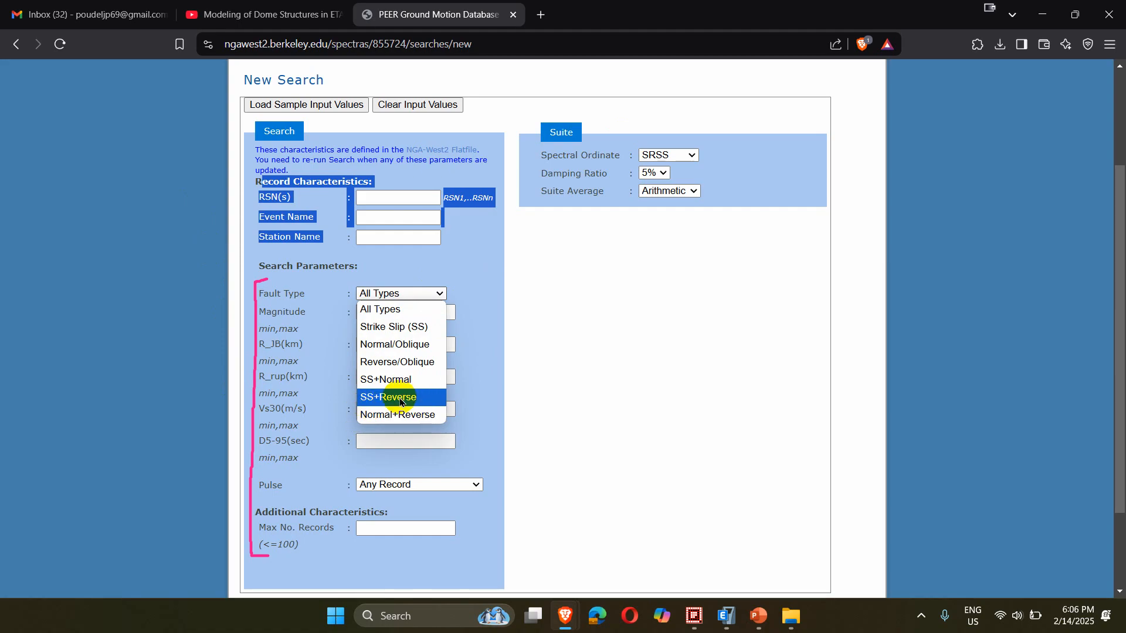
left_click(476, 360)
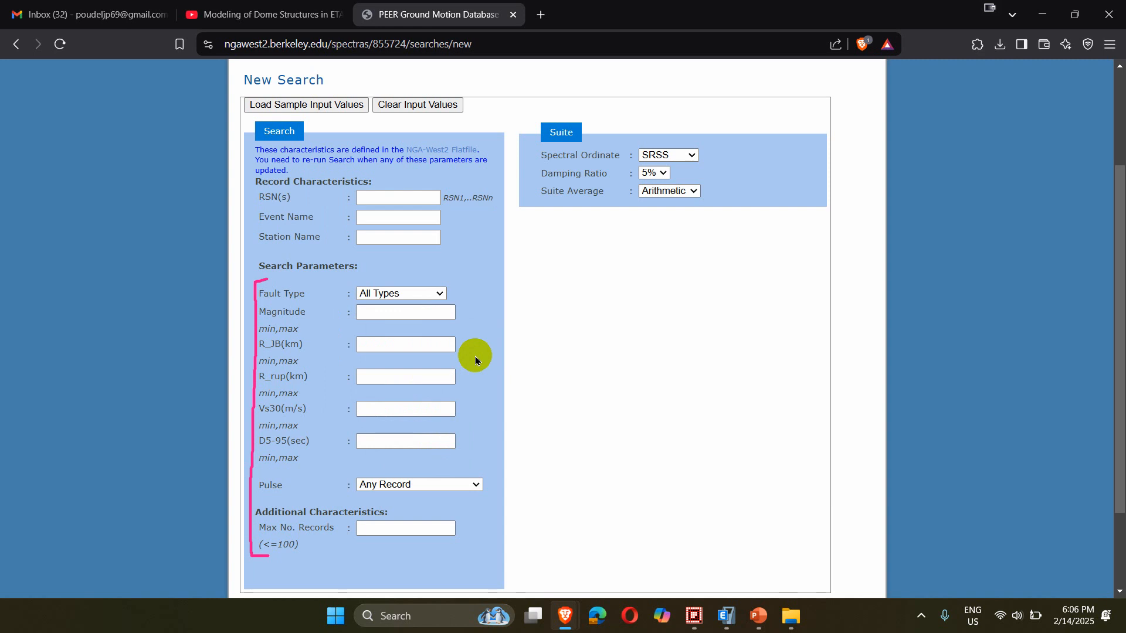
left_click(438, 295)
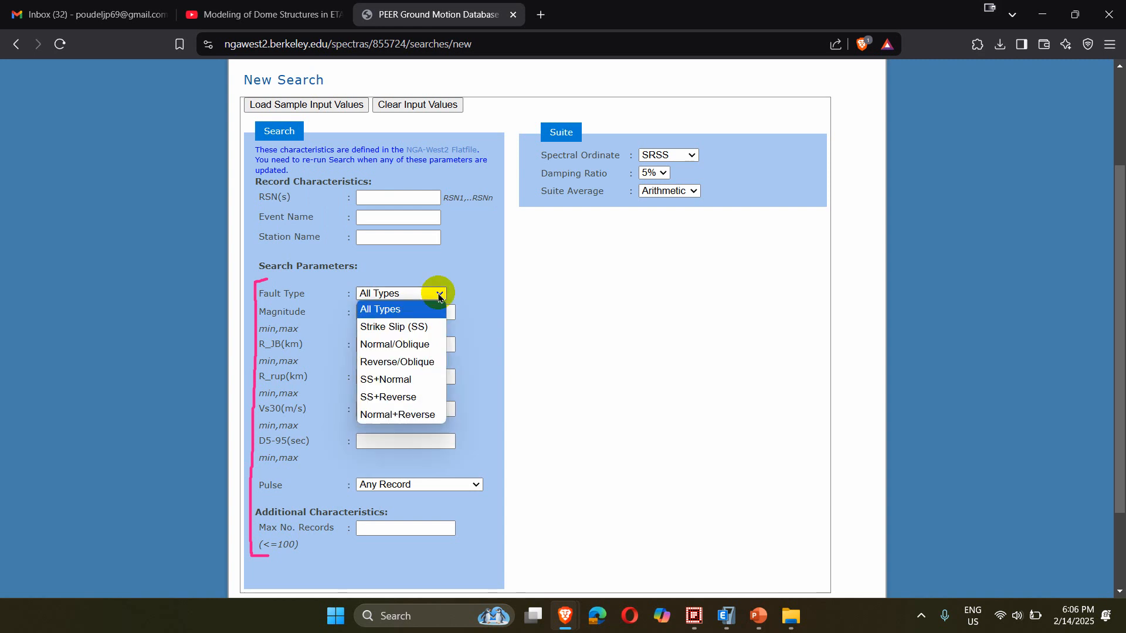
left_click(407, 328)
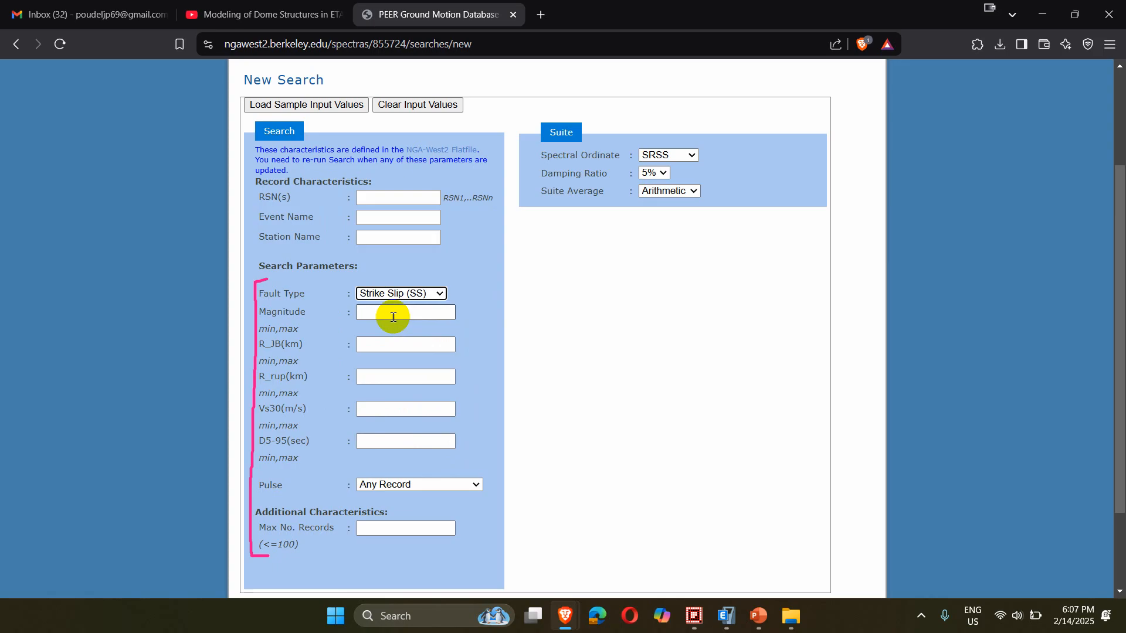
Set the magnitude range of the search to 6,8 as minimum and maximum.
left_click(391, 317)
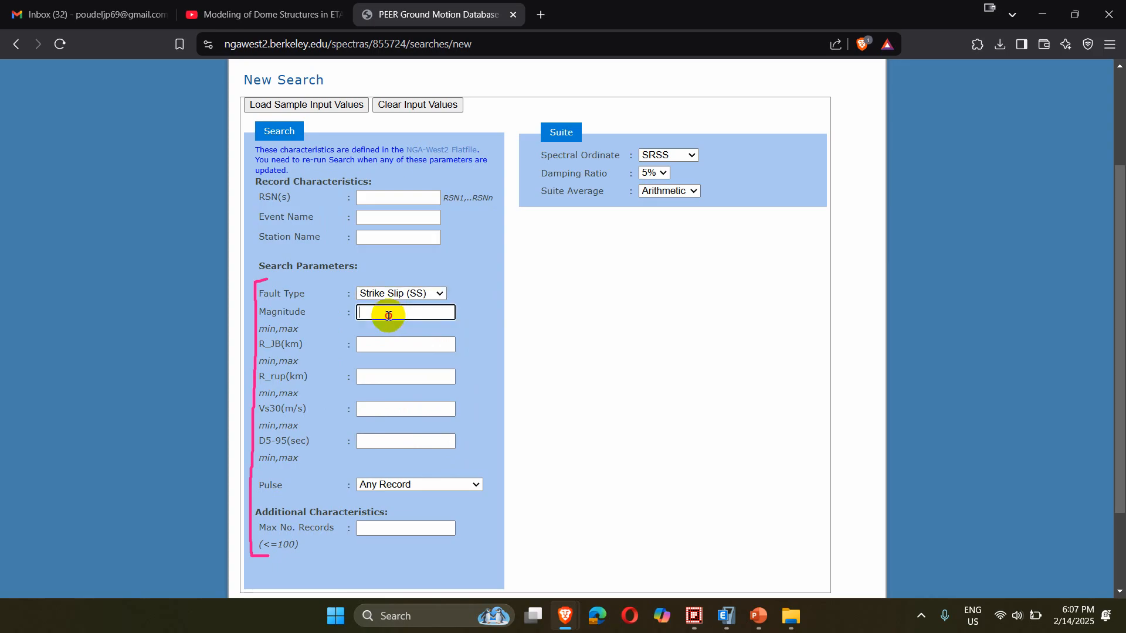
left_click(413, 344)
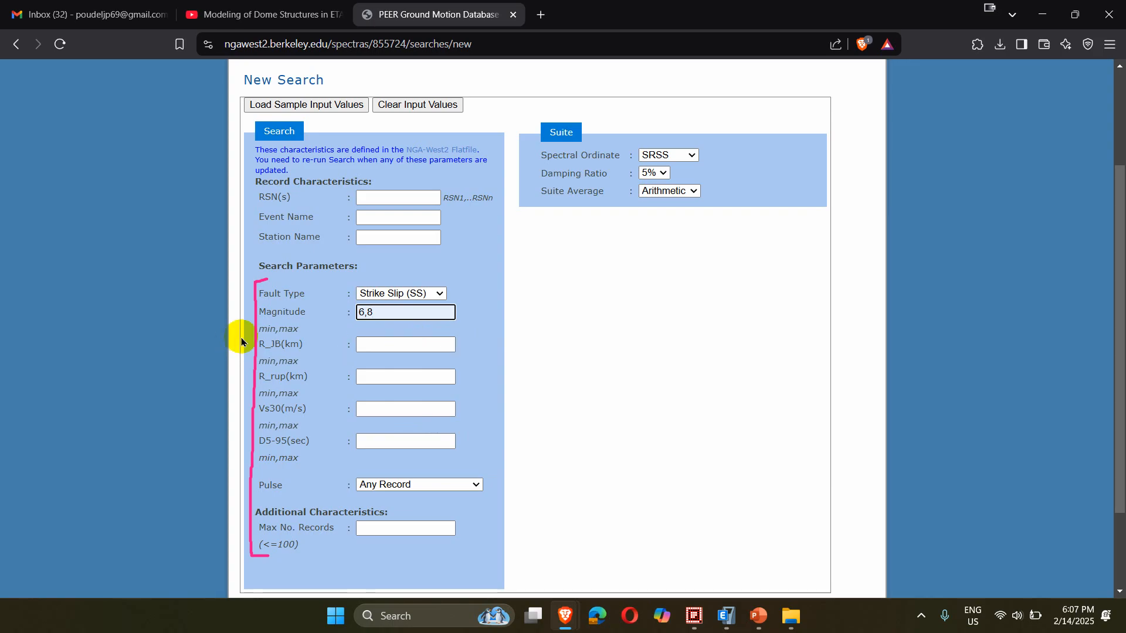
double_click(365, 314)
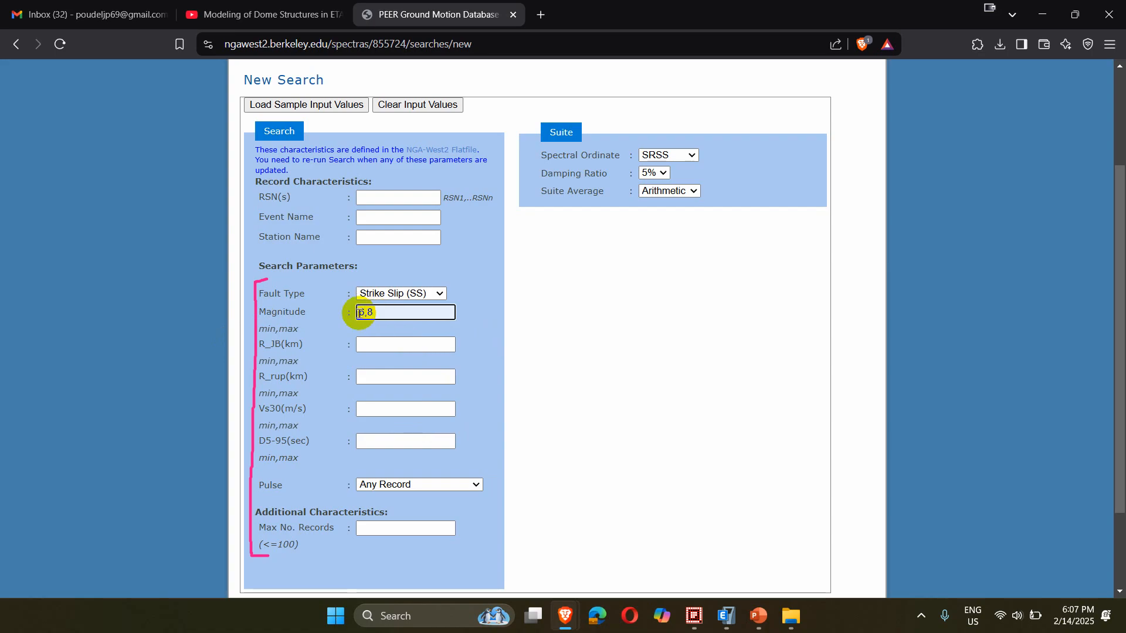
left_click_drag(380, 315, 359, 314)
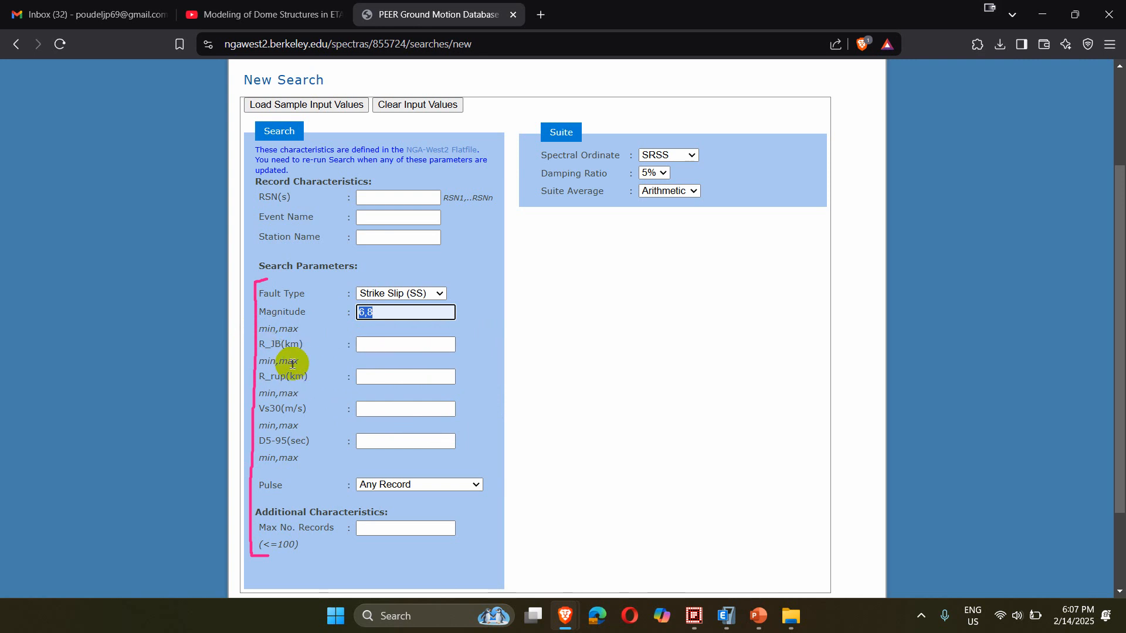
left_click(279, 395)
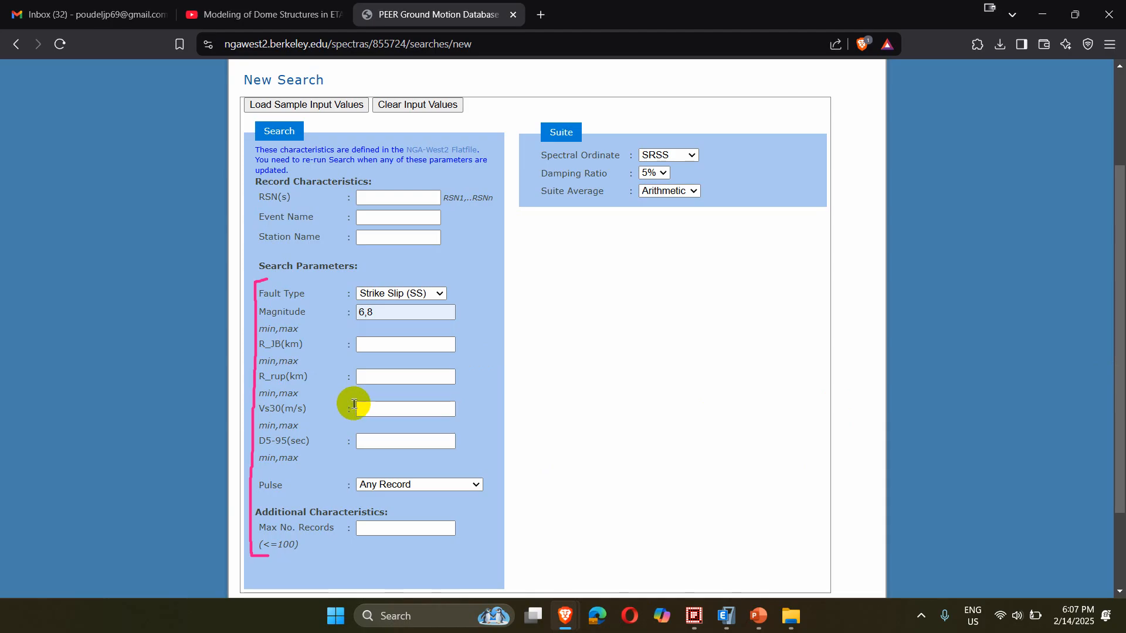
Set the R_JB and R_rup distance ranges to 30,50 km and the Vs30 range to 10,400 m/s.
left_click(391, 346)
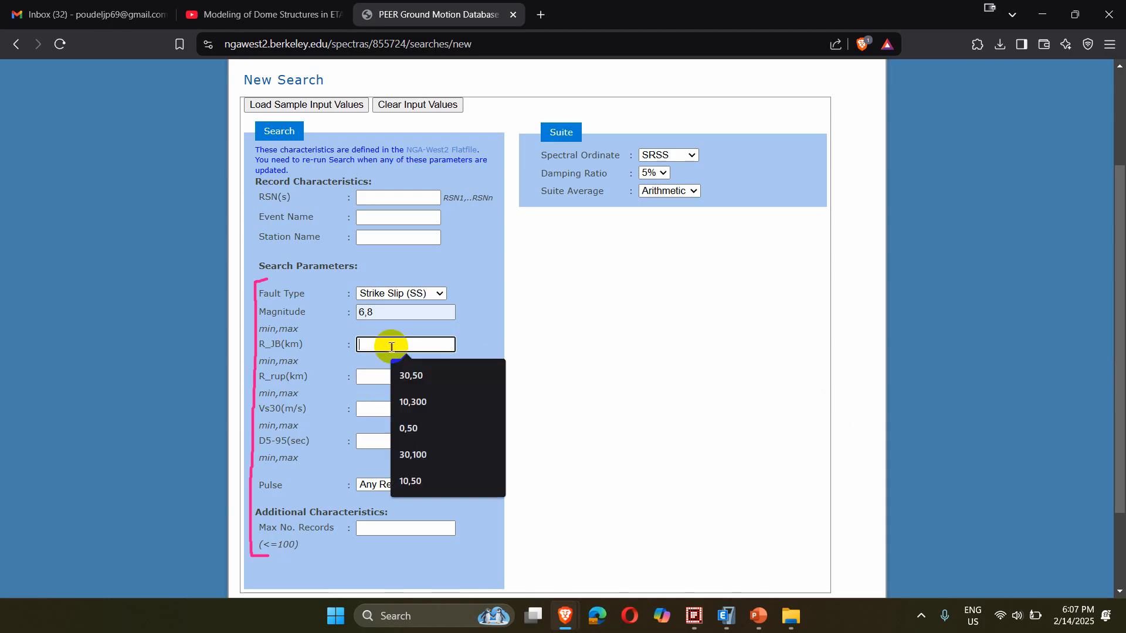
left_click(411, 376)
left_click(391, 378)
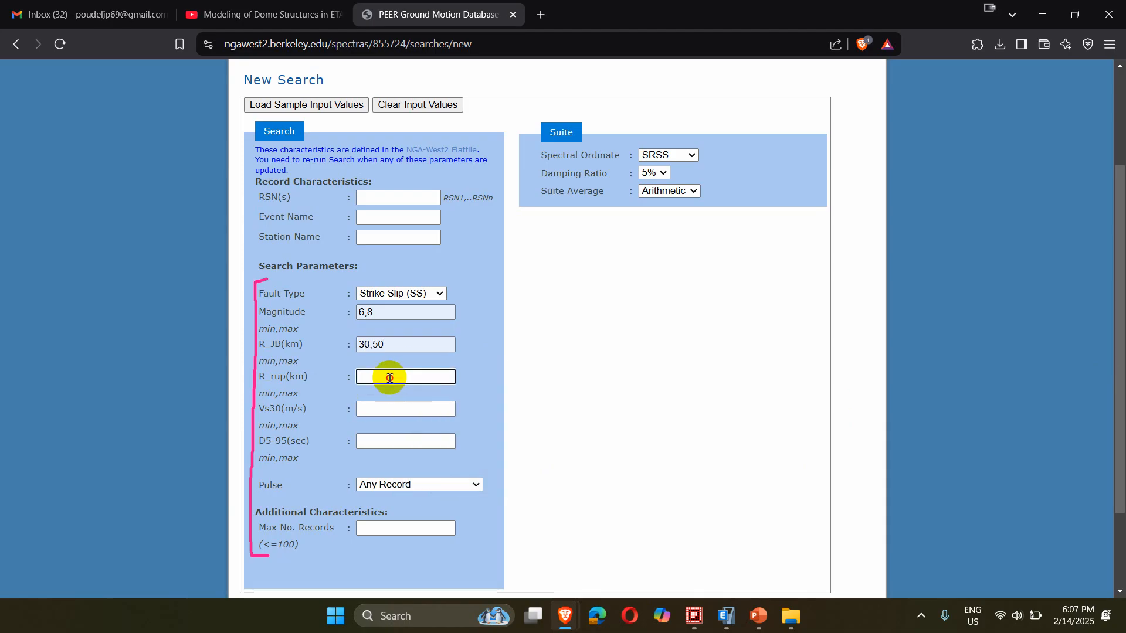
left_click(414, 409)
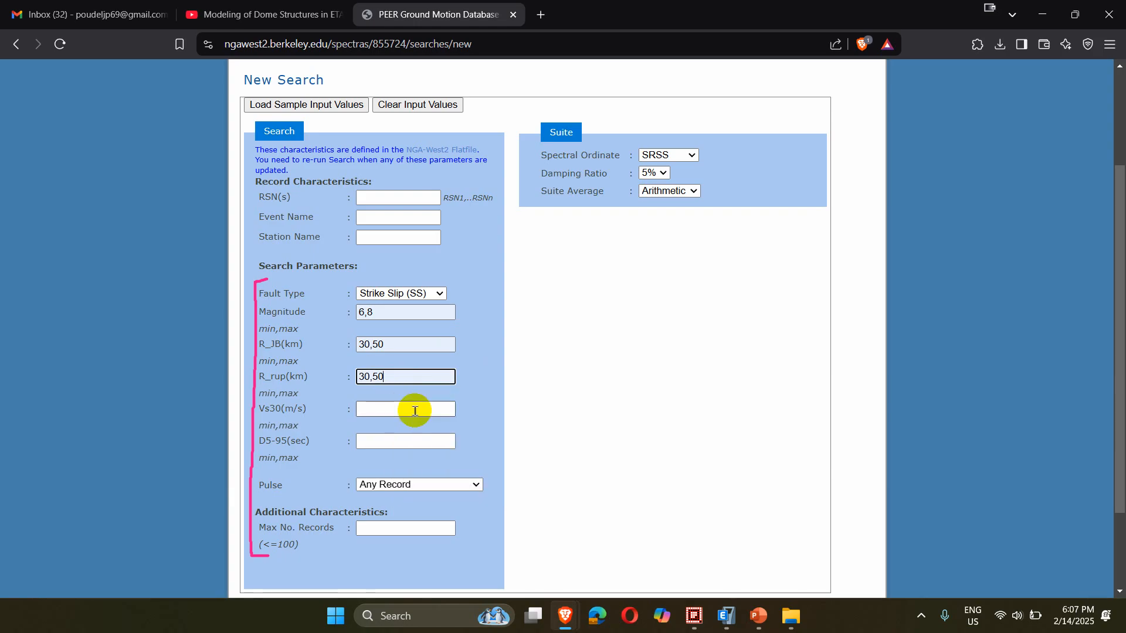
left_click(415, 411)
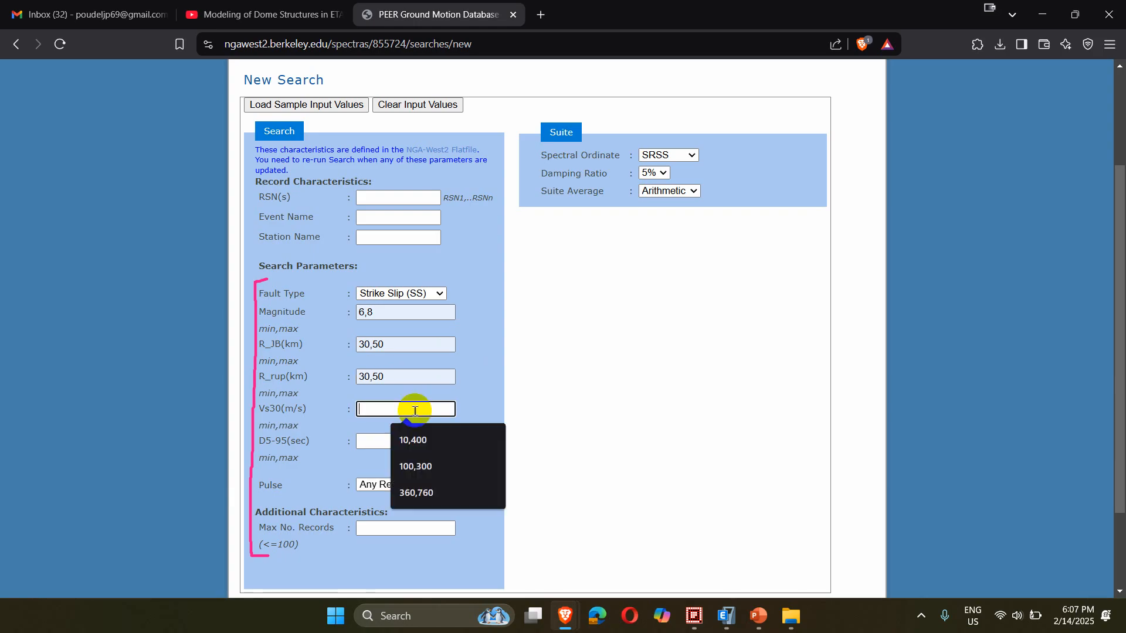
left_click(415, 440)
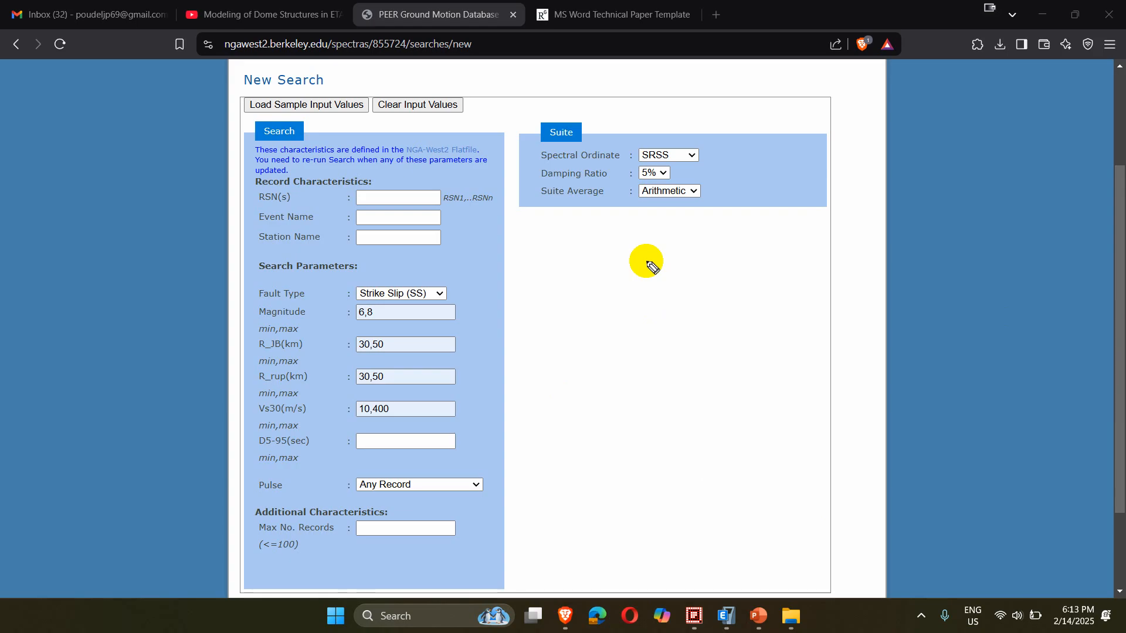
Handwrite the underlined pen note "SPT N>50" in the blank area beside the search form and tick the Vs30(m/s) parameter.
mouse_move(628, 272)
left_mouse_down()
mouse_move(627, 304)
mouse_move(664, 303)
mouse_move(673, 279)
mouse_move(662, 286)
mouse_move(705, 268)
mouse_move(692, 306)
mouse_move(661, 322)
mouse_move(704, 319)
left_mouse_up()
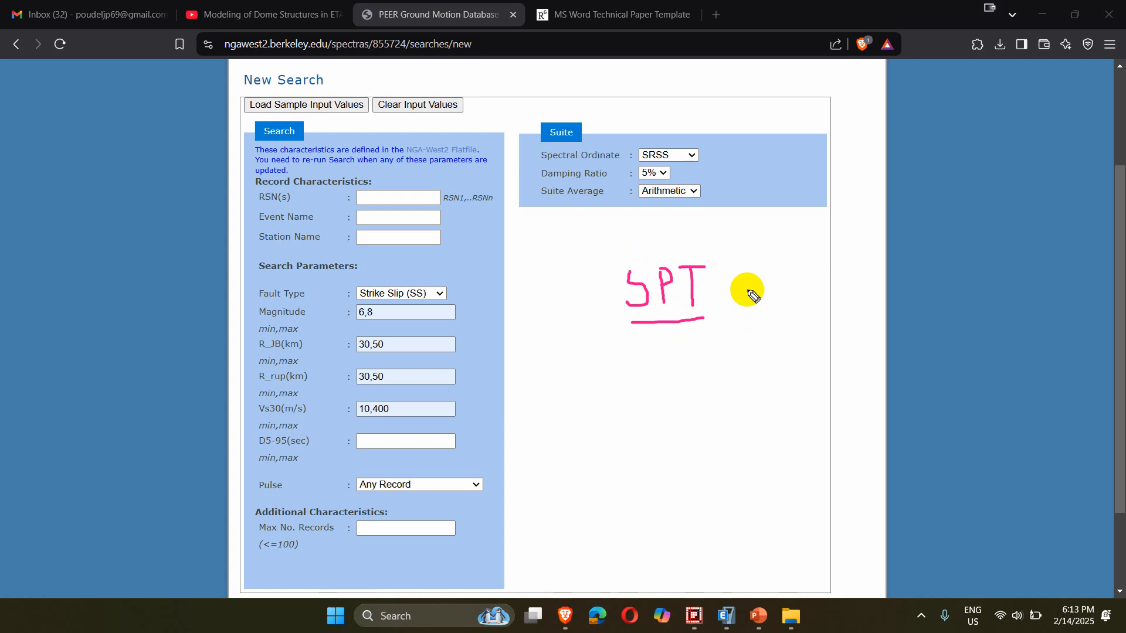
left_click_drag(655, 341, 662, 380)
left_click_drag(654, 342, 686, 379)
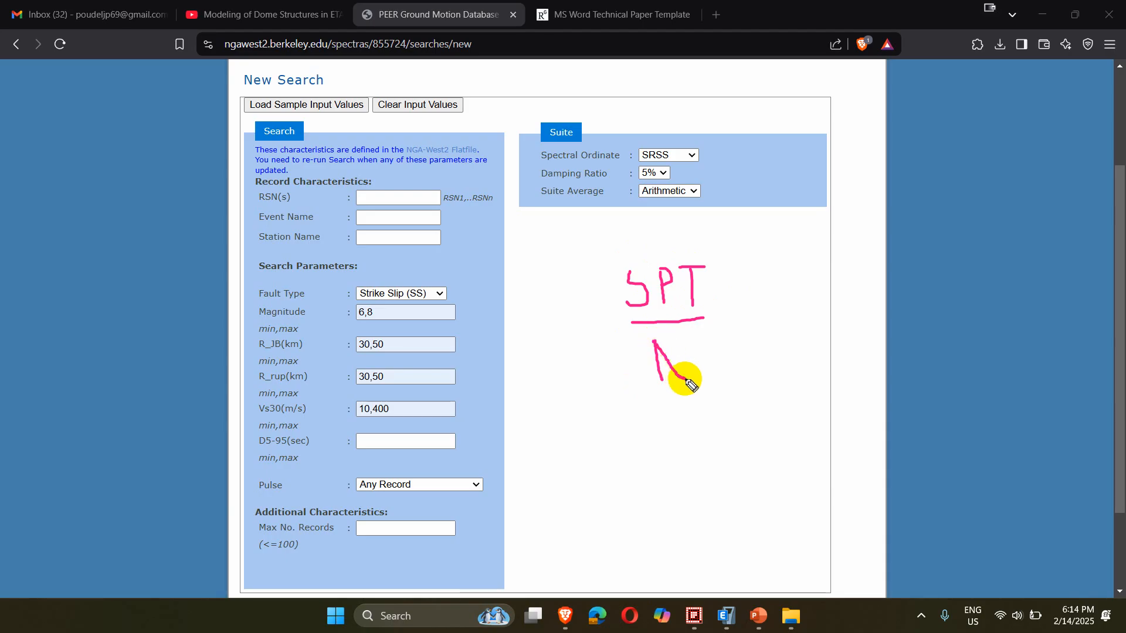
left_click_drag(684, 332, 686, 379)
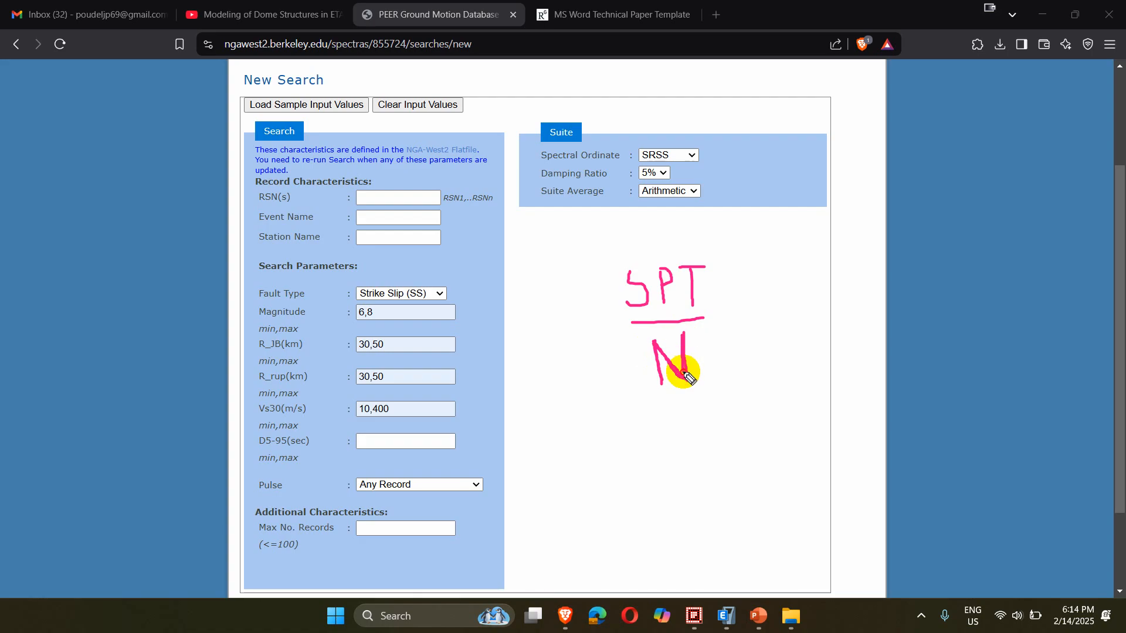
mouse_move(696, 354)
left_mouse_down()
mouse_move(721, 359)
mouse_move(703, 383)
mouse_move(745, 364)
mouse_move(732, 383)
mouse_move(753, 346)
mouse_move(761, 372)
mouse_move(781, 359)
mouse_move(774, 352)
mouse_move(763, 376)
left_mouse_up()
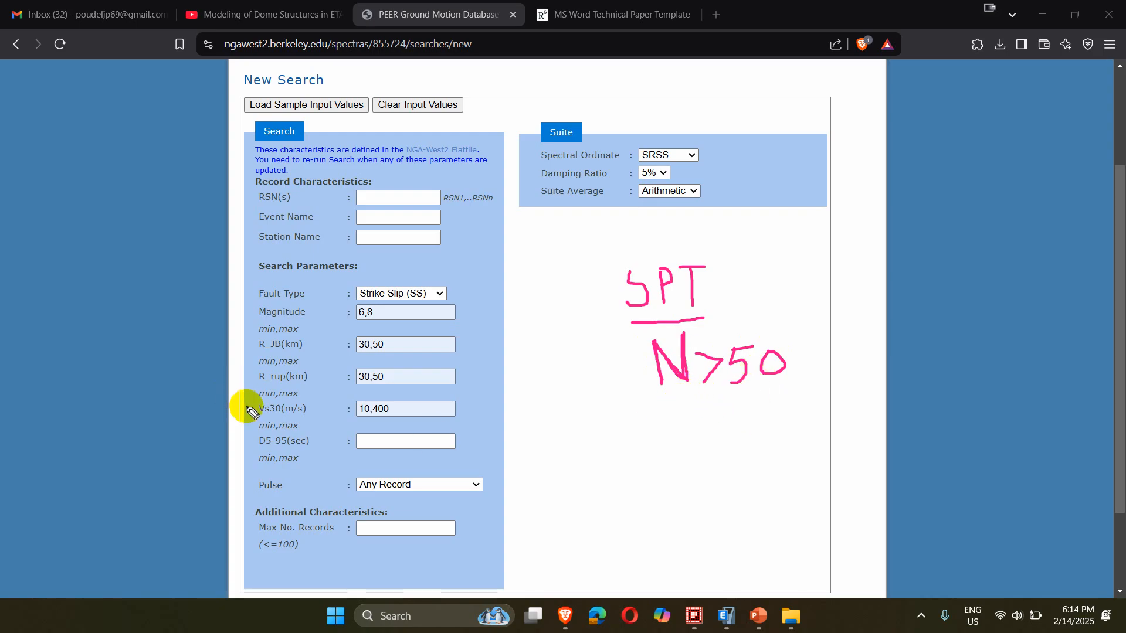
left_click_drag(233, 405, 269, 385)
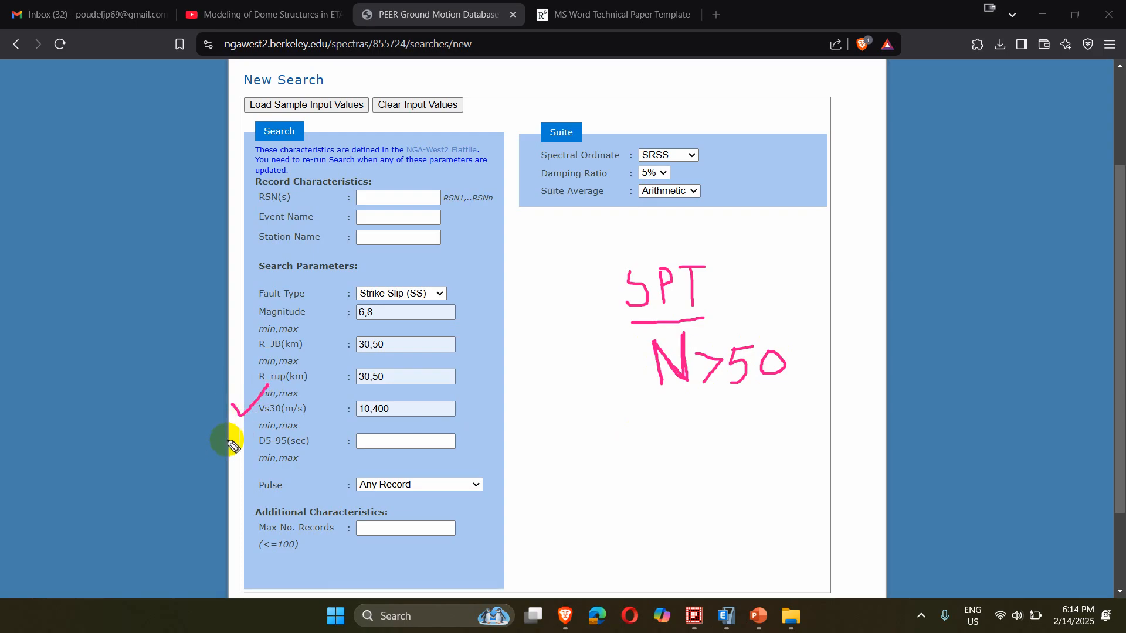
left_click_drag(652, 395, 802, 388)
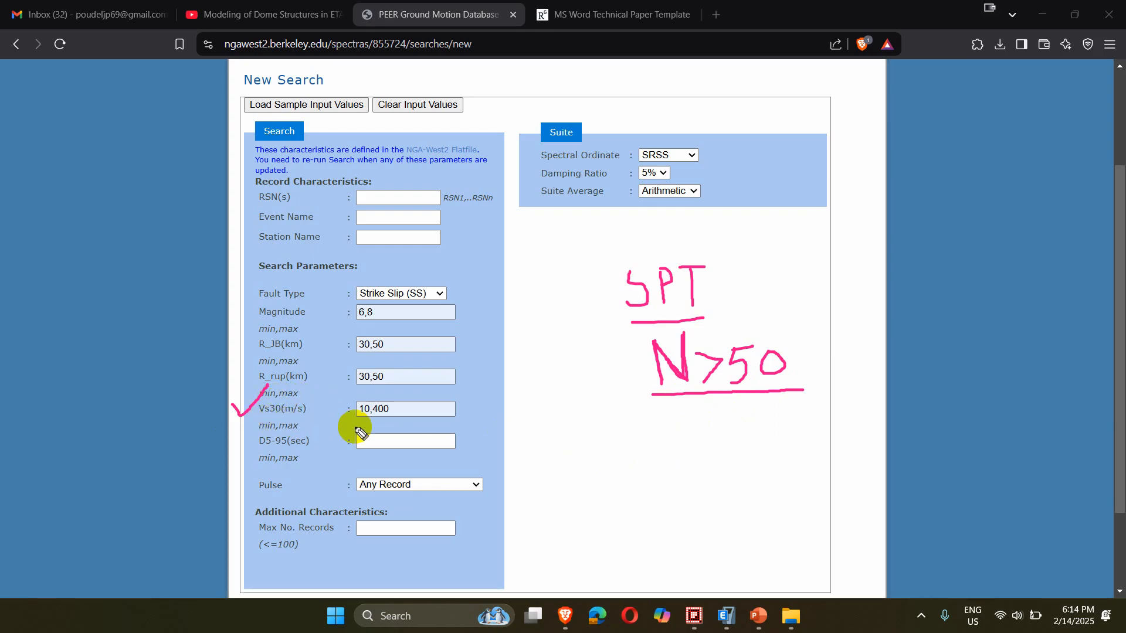
Tick the Vs30 range, underline the D5-95(sec) parameter and draw a line in the blank area beside the form with the pen.
mouse_move(354, 417)
left_mouse_down()
mouse_move(366, 428)
mouse_move(412, 401)
left_mouse_up()
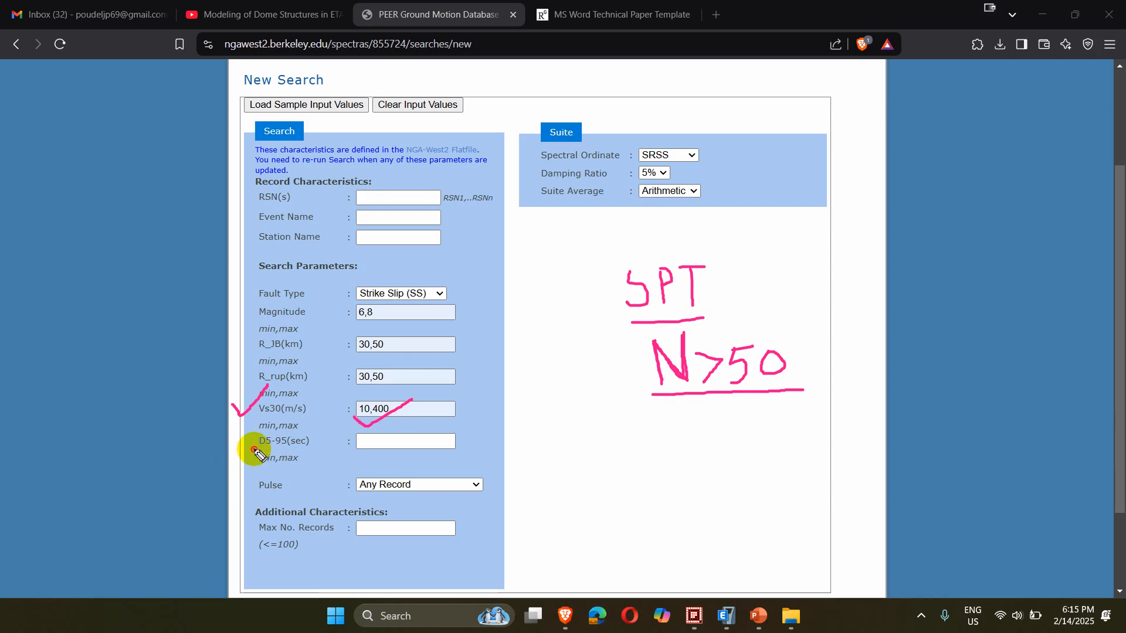
left_click_drag(254, 448, 299, 449)
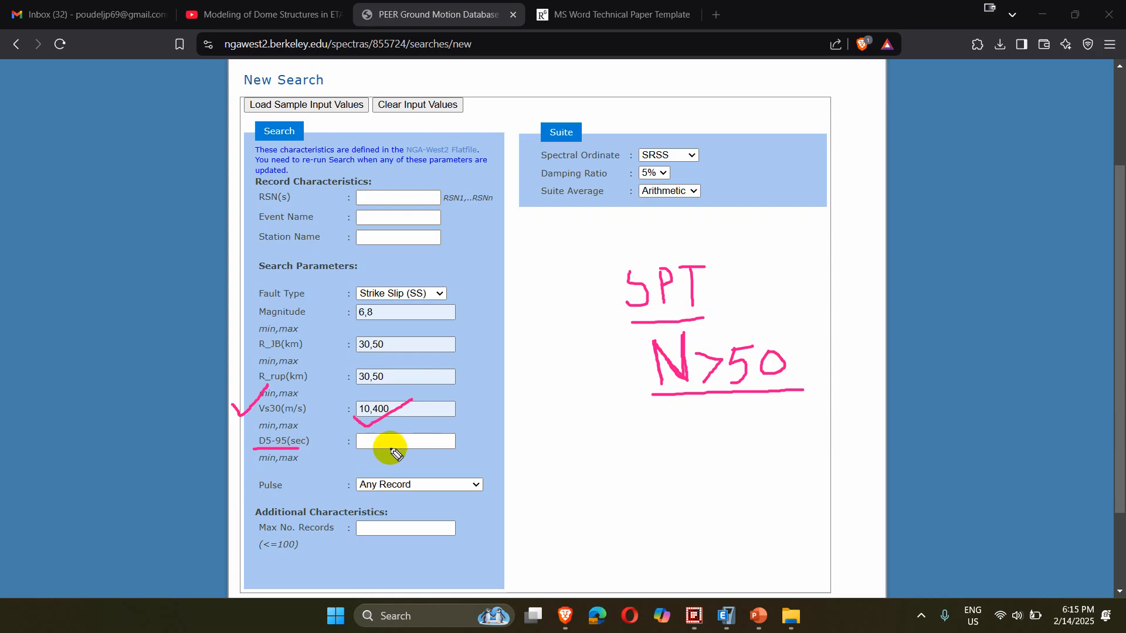
mouse_move(425, 403)
left_mouse_down()
mouse_move(347, 448)
mouse_move(316, 485)
mouse_move(644, 303)
mouse_move(669, 380)
mouse_move(744, 455)
mouse_move(623, 407)
left_mouse_up()
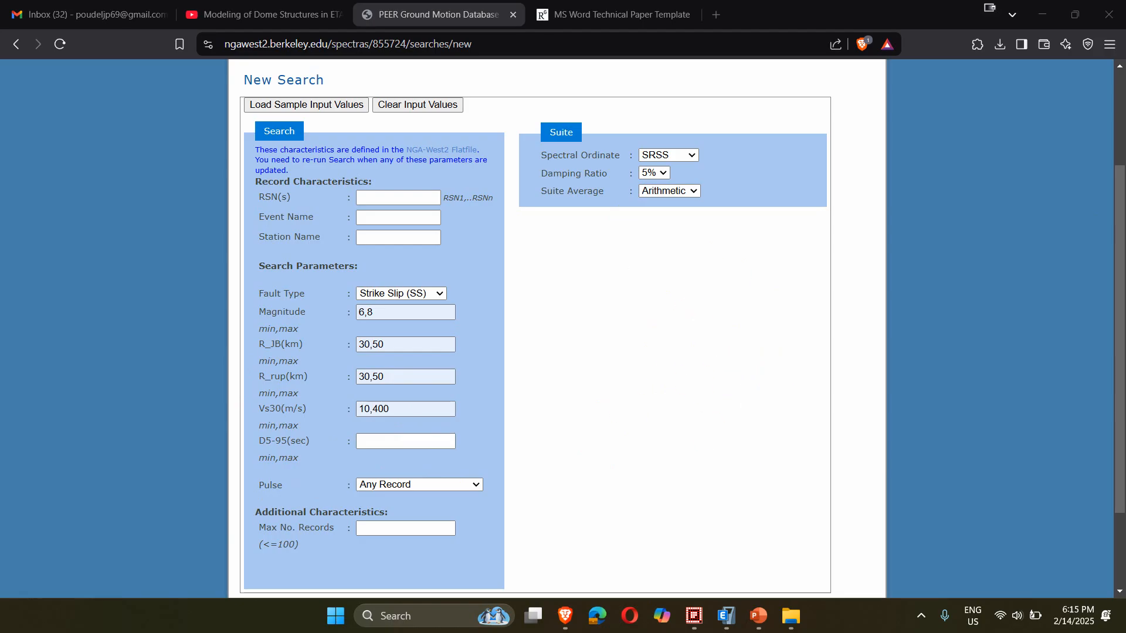
Set the search's D5-95 duration range to 20,100 seconds and mark that parameter with a pen tick.
left_click(372, 441)
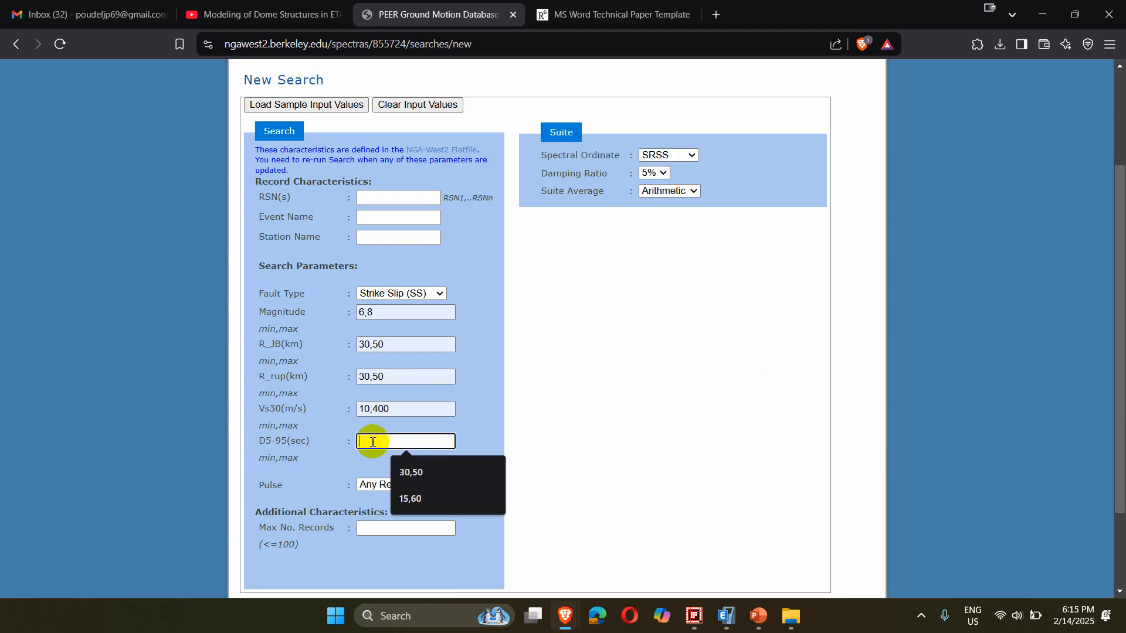
type("20")
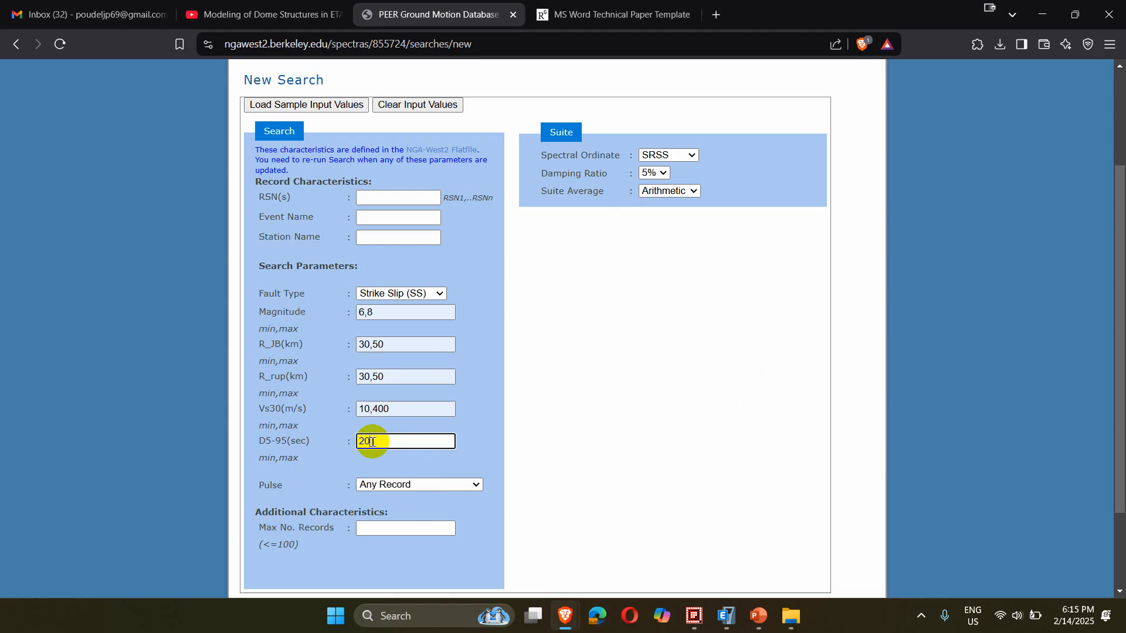
type(",100")
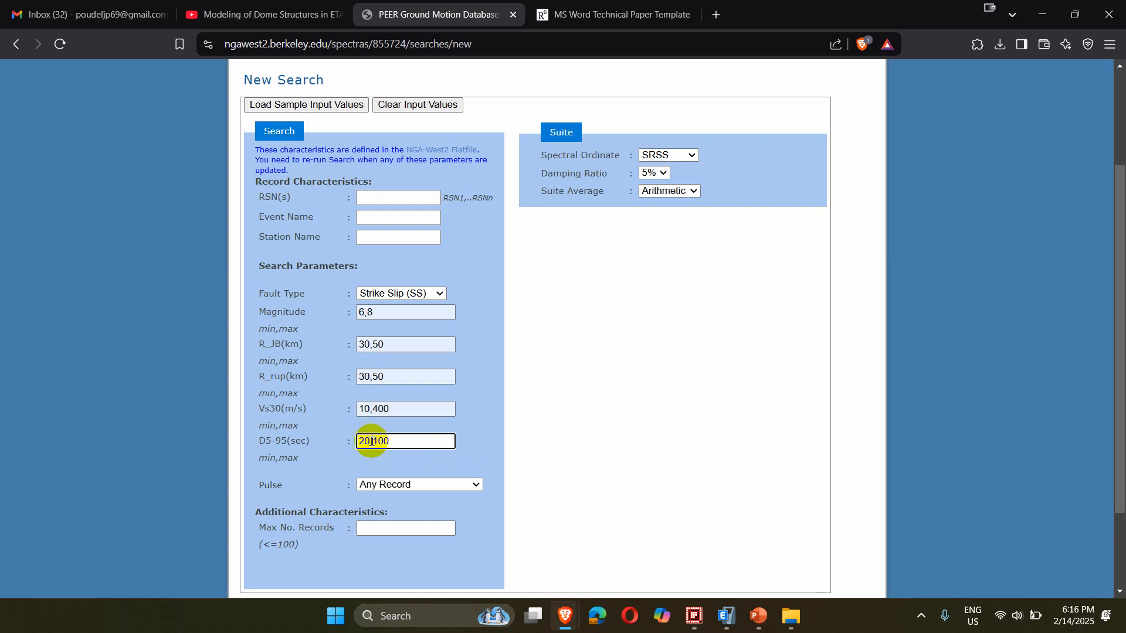
double_click(370, 441)
left_click(371, 441)
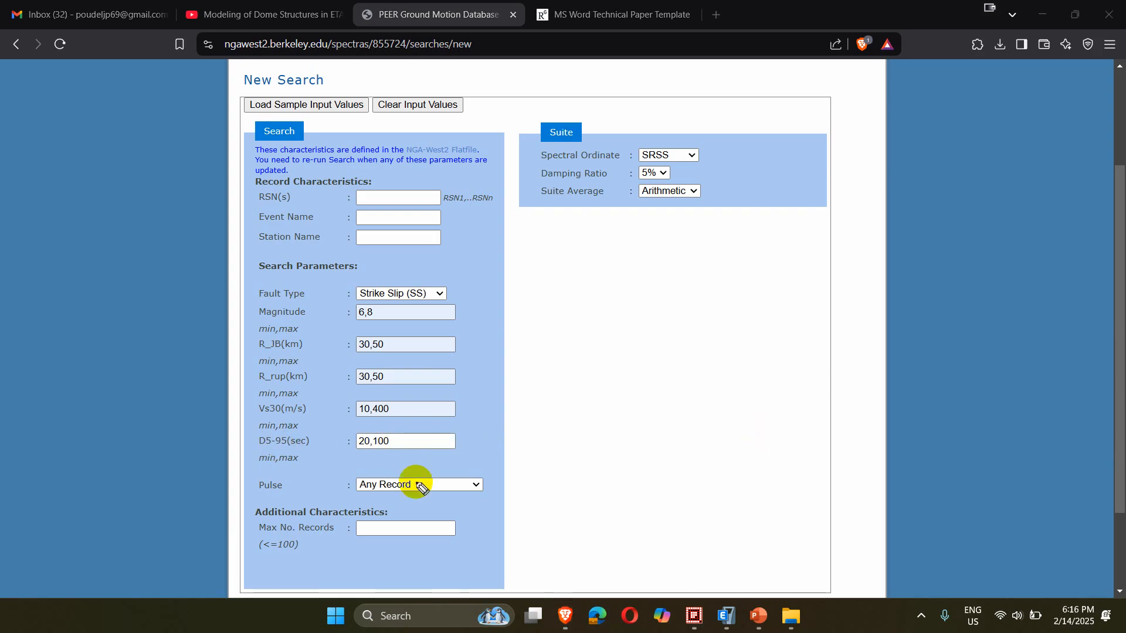
mouse_move(255, 446)
left_mouse_down()
mouse_move(269, 452)
mouse_move(311, 434)
left_mouse_up()
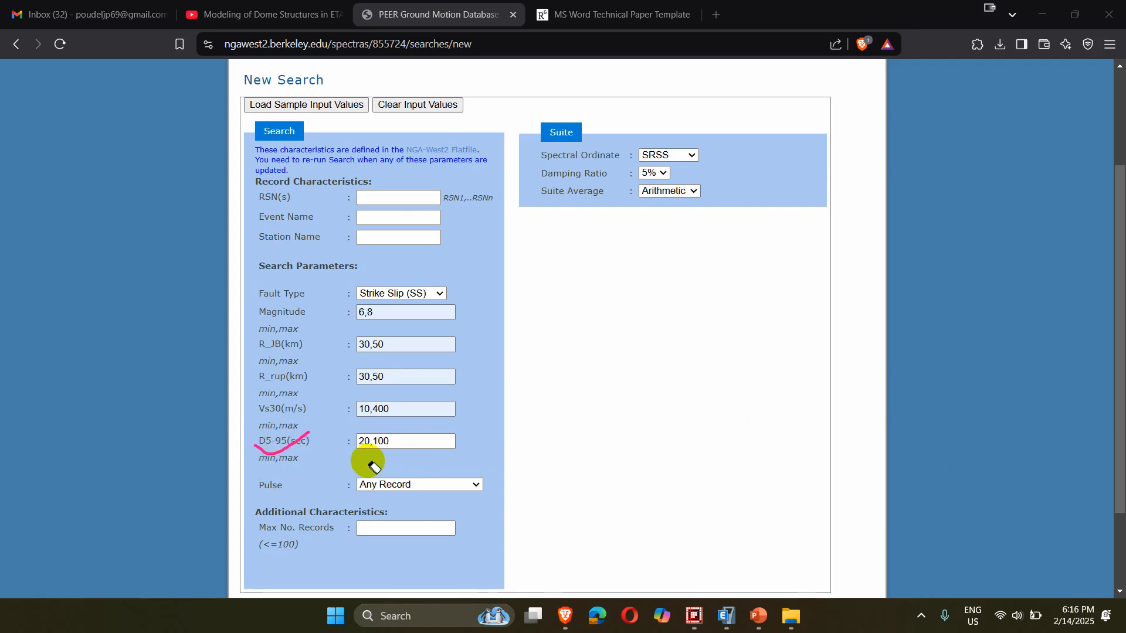
left_click_drag(273, 447, 283, 468)
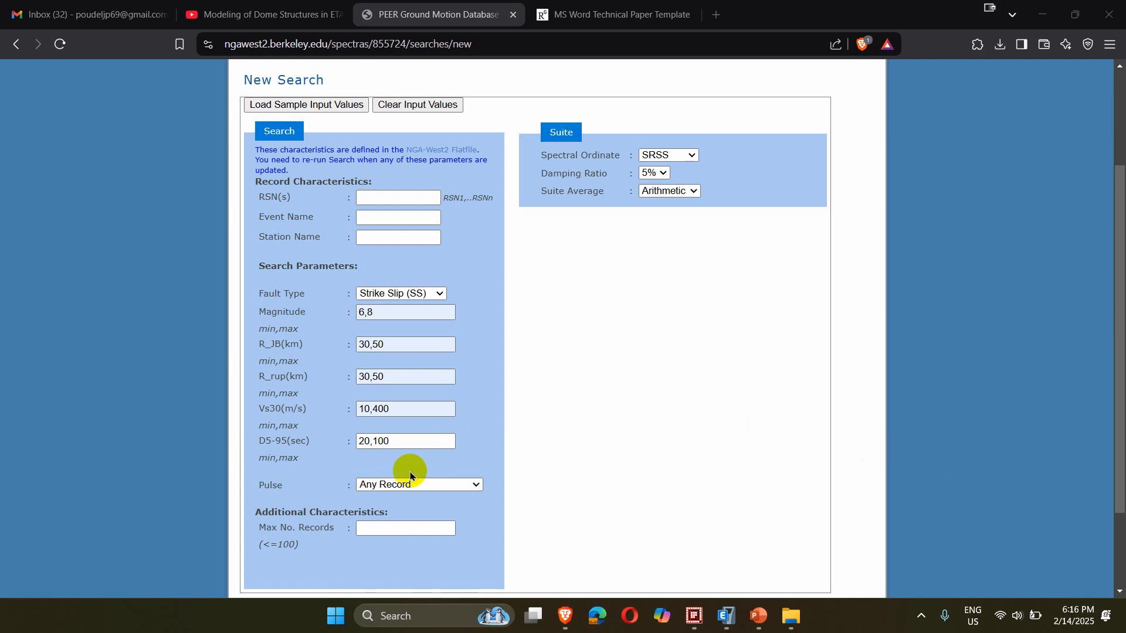
Look through the Pulse options and sketch a pulse-like waveform on a horizontal axis in the blank area beside the form.
left_click(428, 487)
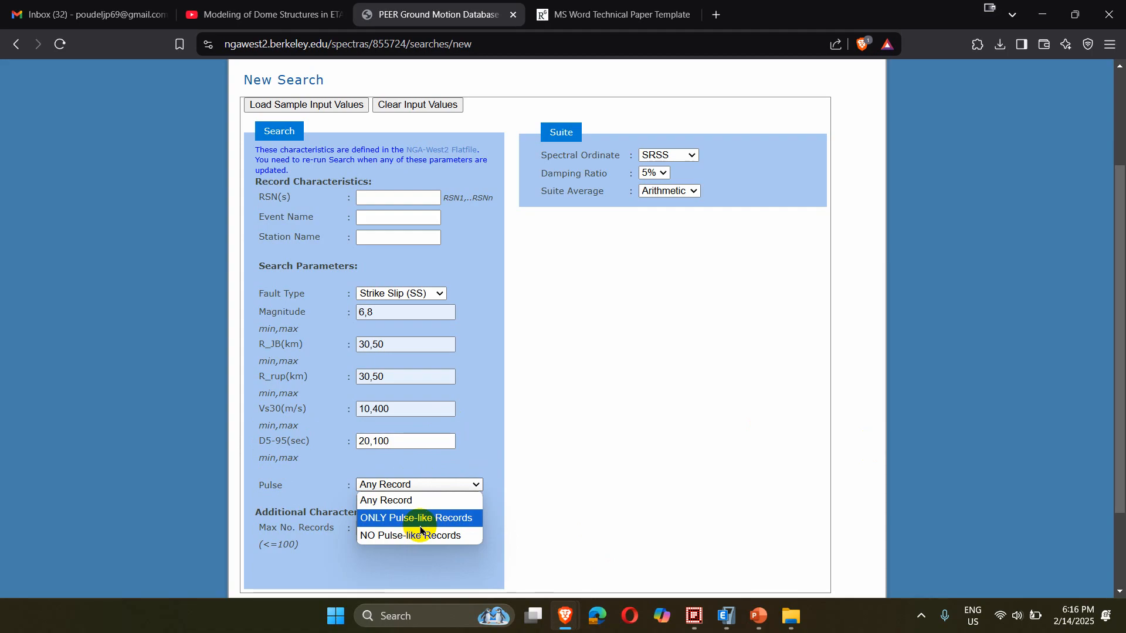
left_click(490, 476)
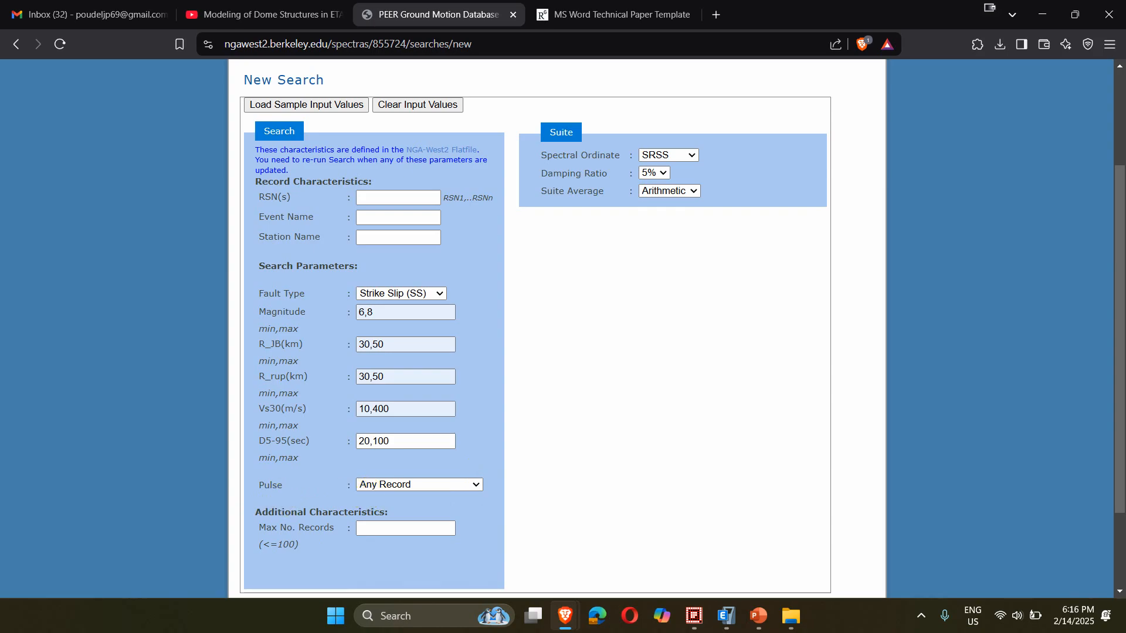
left_click_drag(557, 397, 797, 403)
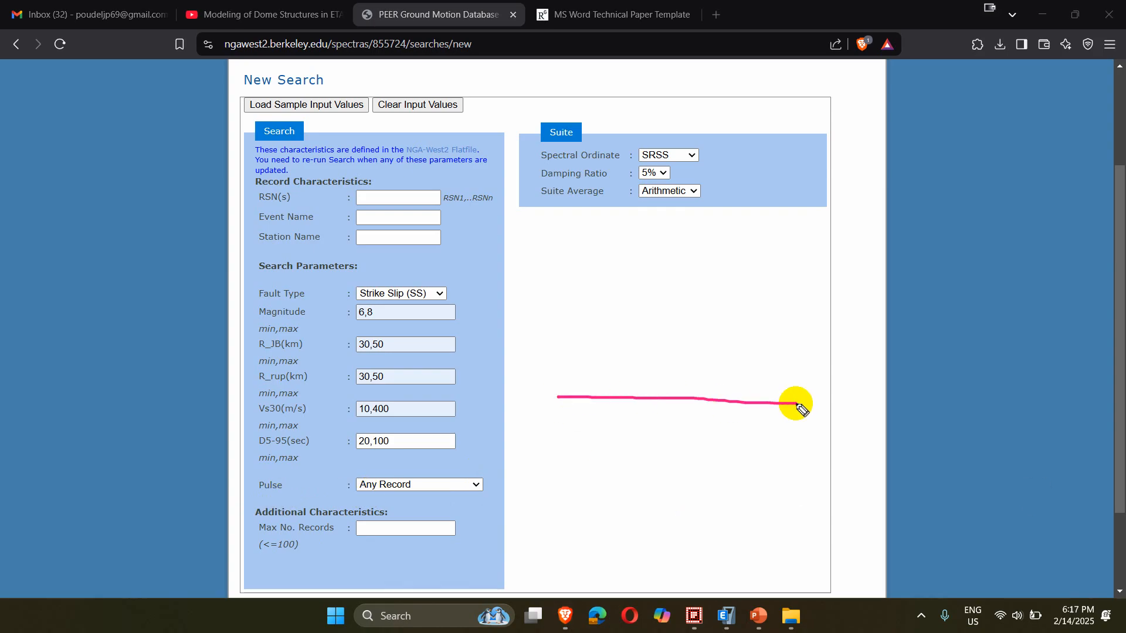
mouse_move(558, 397)
left_mouse_down()
mouse_move(603, 385)
mouse_move(611, 254)
mouse_move(666, 387)
mouse_move(711, 412)
mouse_move(800, 382)
mouse_move(800, 402)
mouse_move(828, 408)
left_mouse_up()
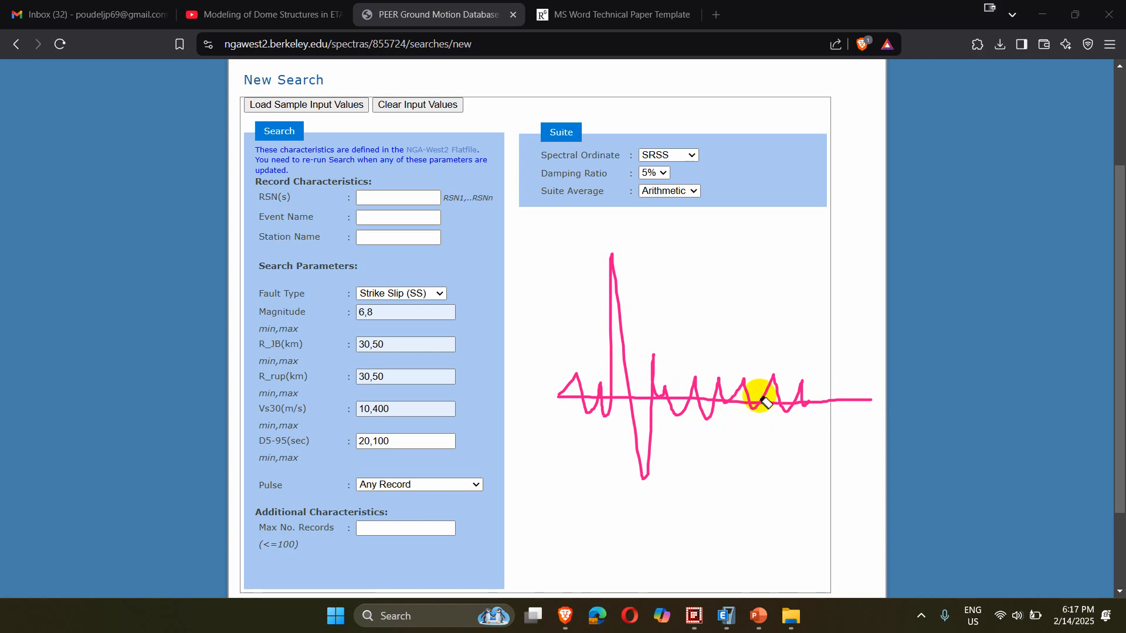
mouse_move(570, 266)
left_mouse_down()
mouse_move(683, 435)
mouse_move(897, 352)
mouse_move(804, 445)
left_mouse_up()
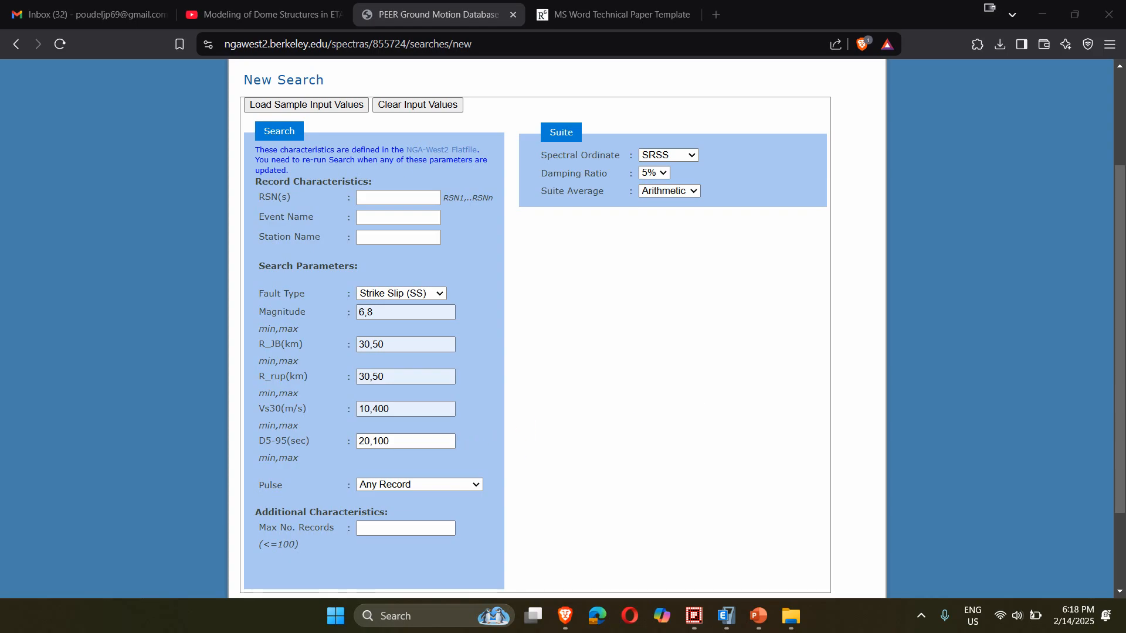
Restrict the search to ONLY Pulse-like Records and set the maximum number of records to 50.
left_click(447, 484)
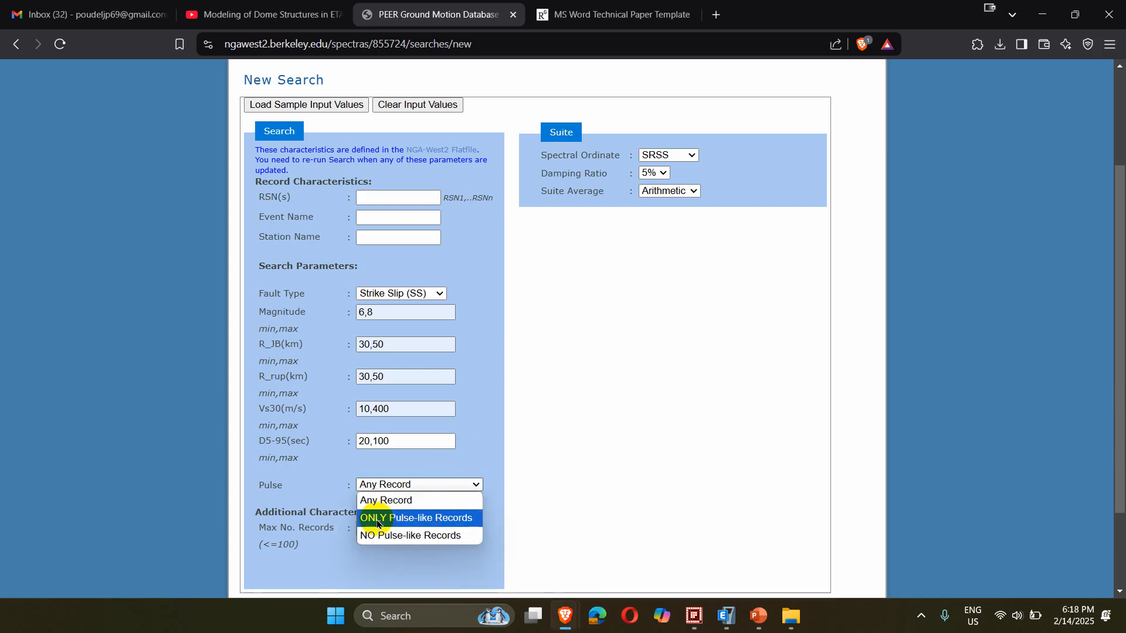
left_click(377, 522)
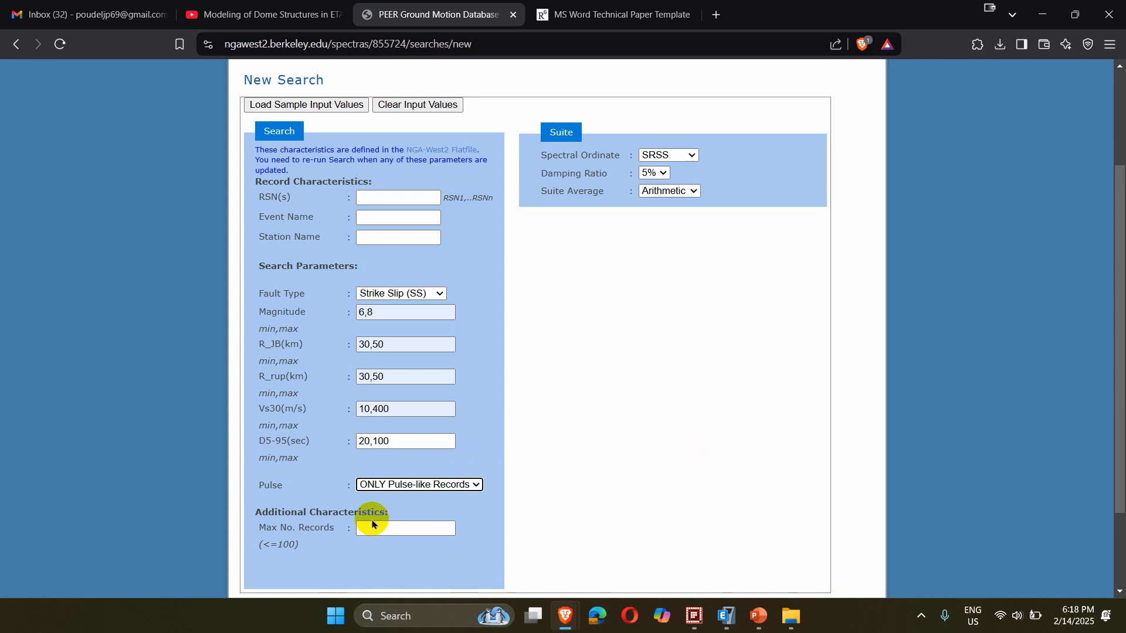
left_click(372, 528)
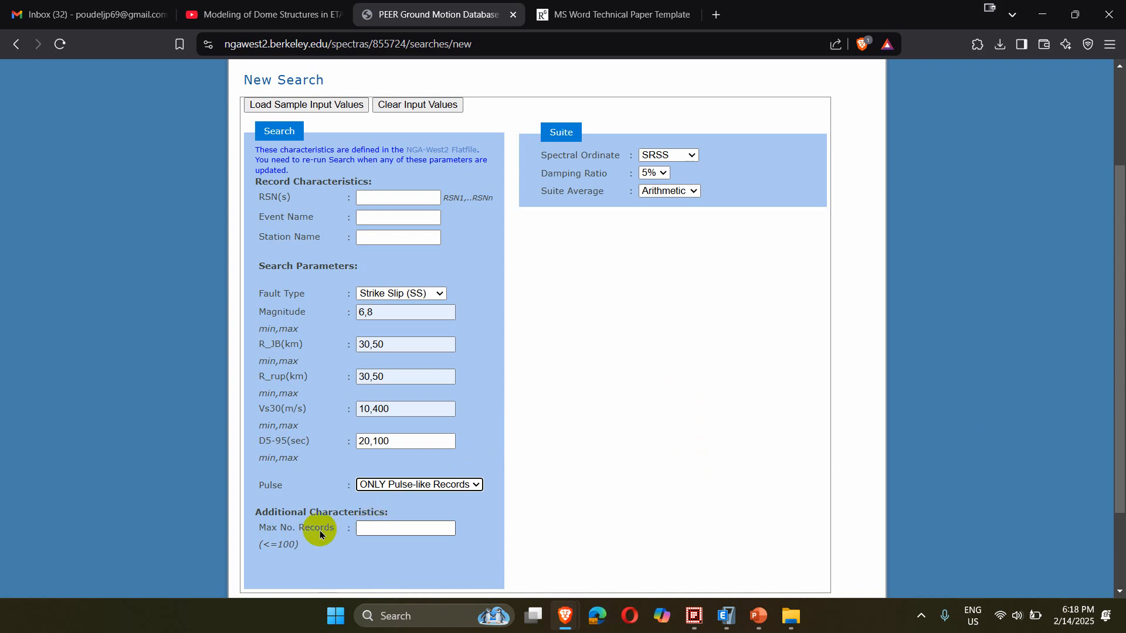
left_click(372, 531)
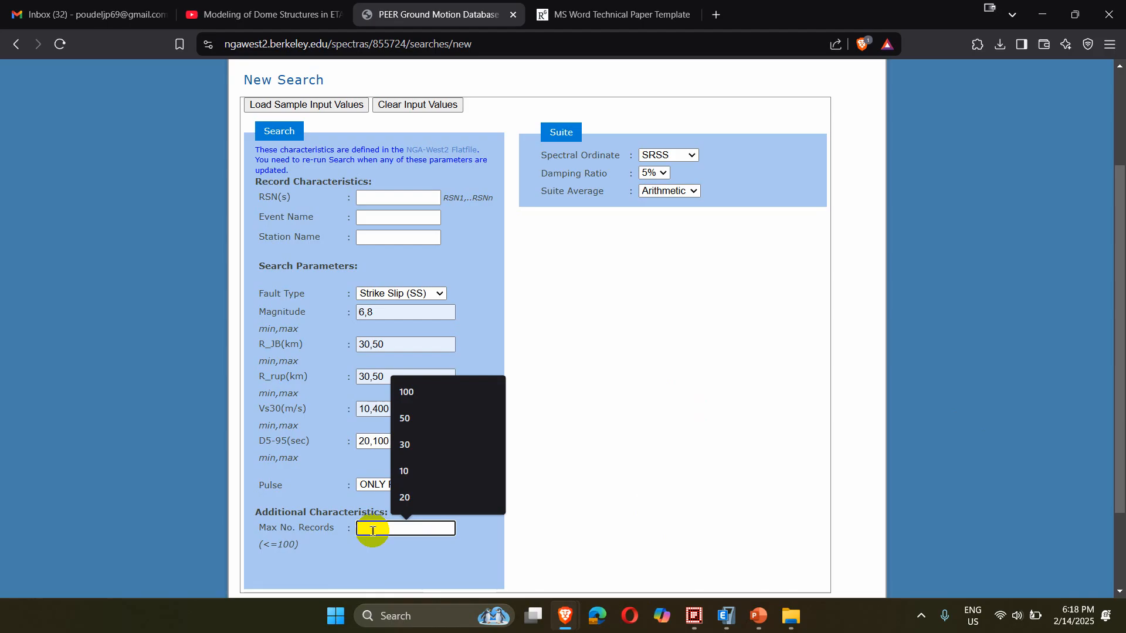
type("50")
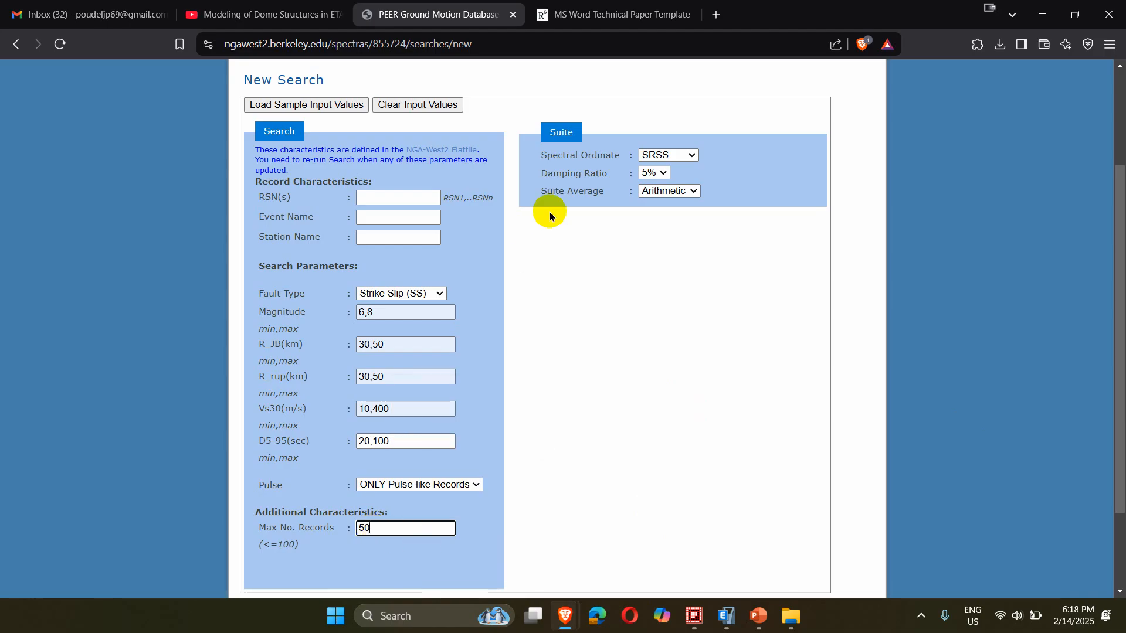
Look through the Spectral Ordinate options and draw a crossed-out pen tick below the Suite settings.
scroll(553, 207, "up", 3)
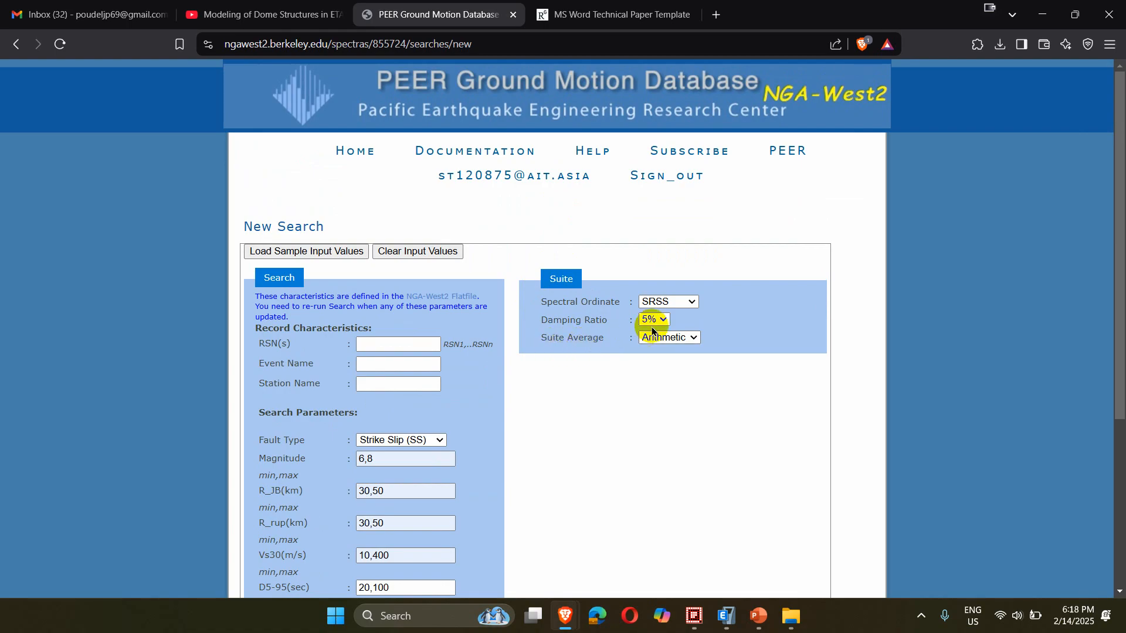
left_click(688, 304)
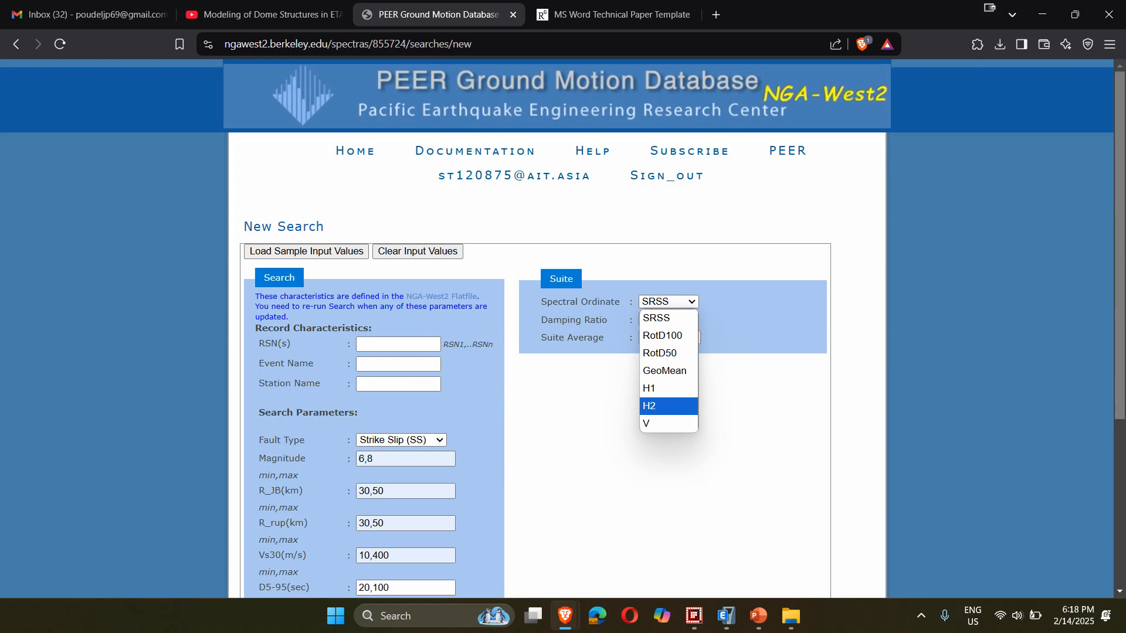
mouse_move(580, 370)
left_mouse_down()
mouse_move(603, 390)
mouse_move(694, 358)
left_mouse_up()
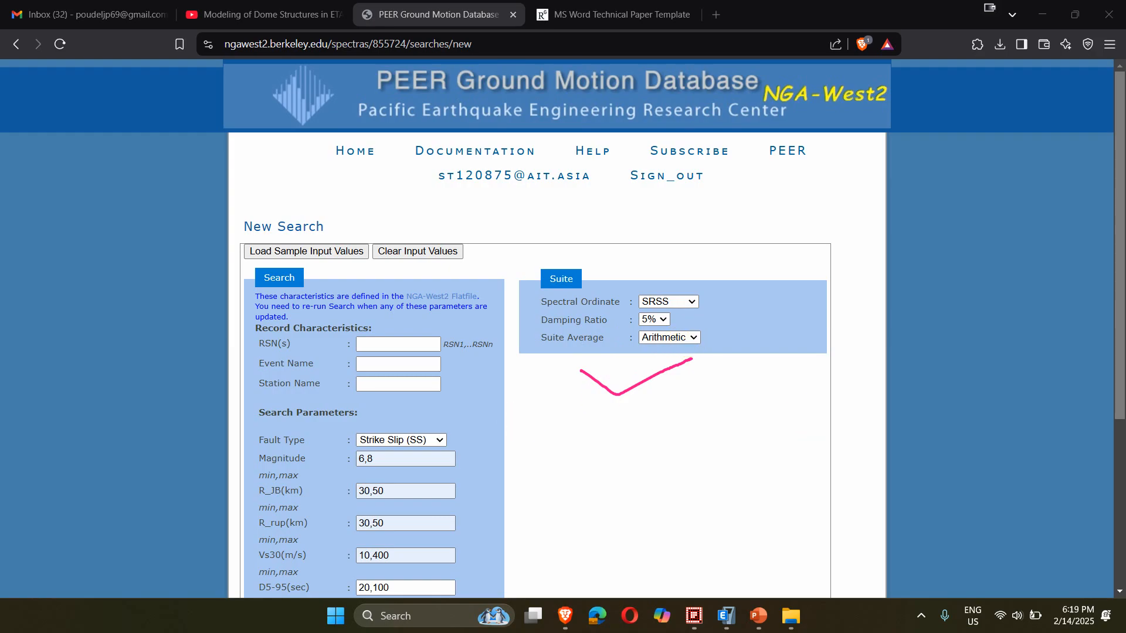
left_click_drag(596, 322, 645, 420)
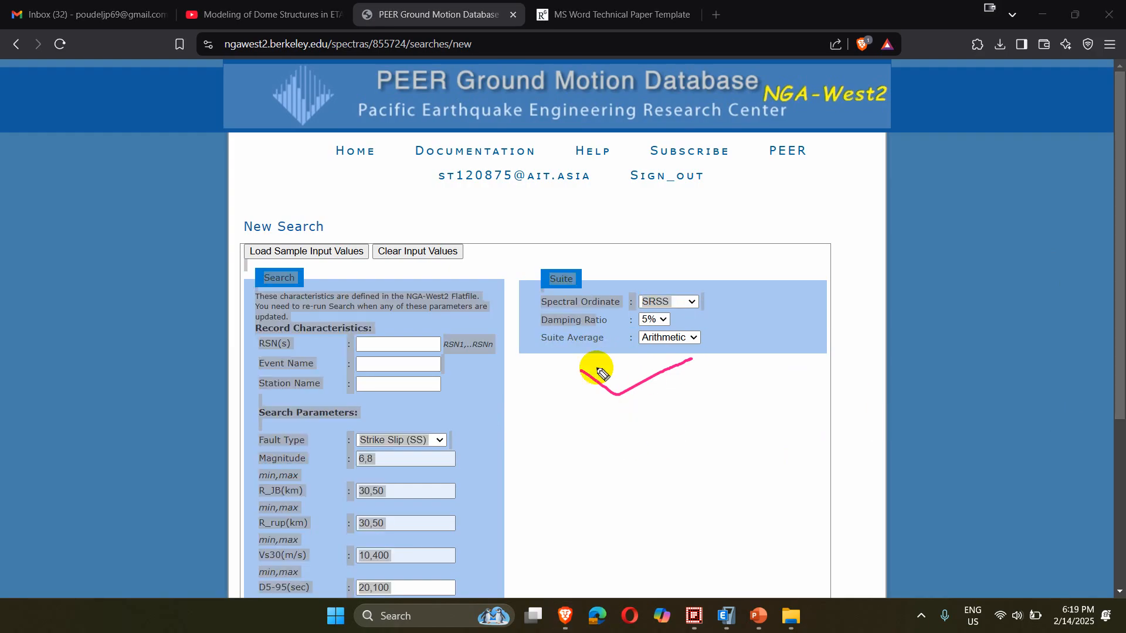
left_click_drag(596, 368, 639, 416)
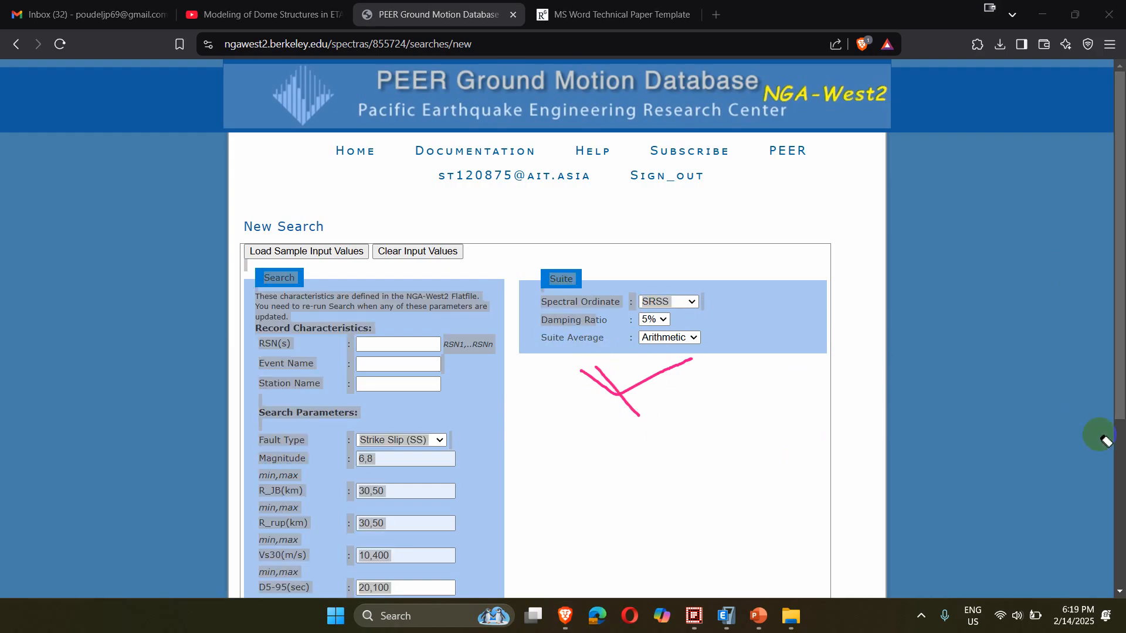
left_click_drag(628, 352, 623, 426)
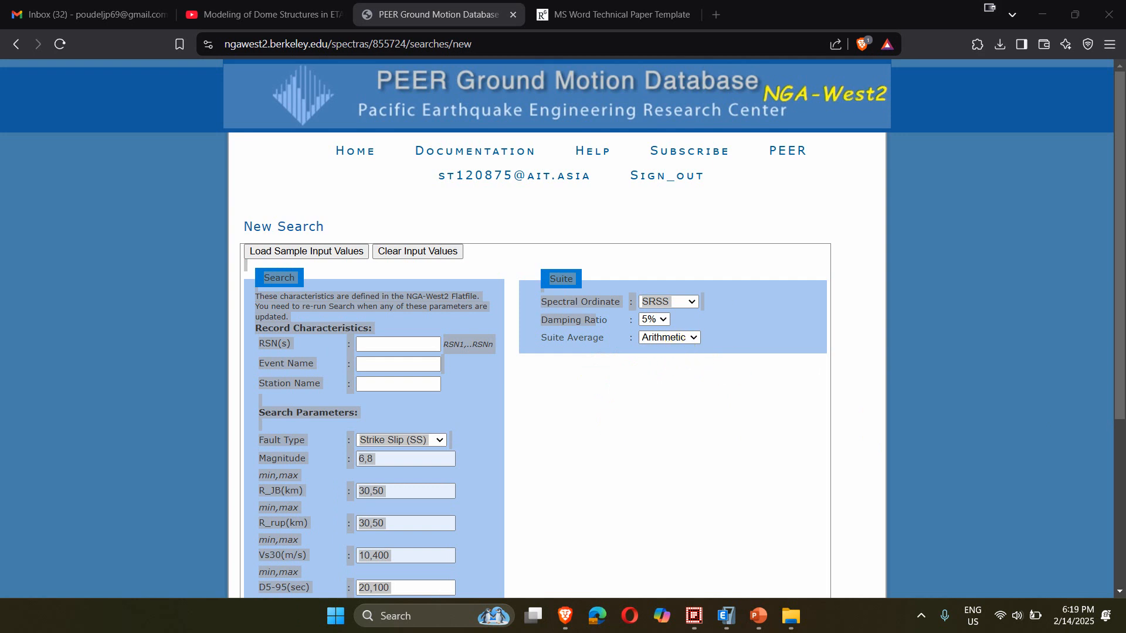
Run the record search and review the resulting response spectra plot and the results metadata table.
scroll(635, 402, "down", 5)
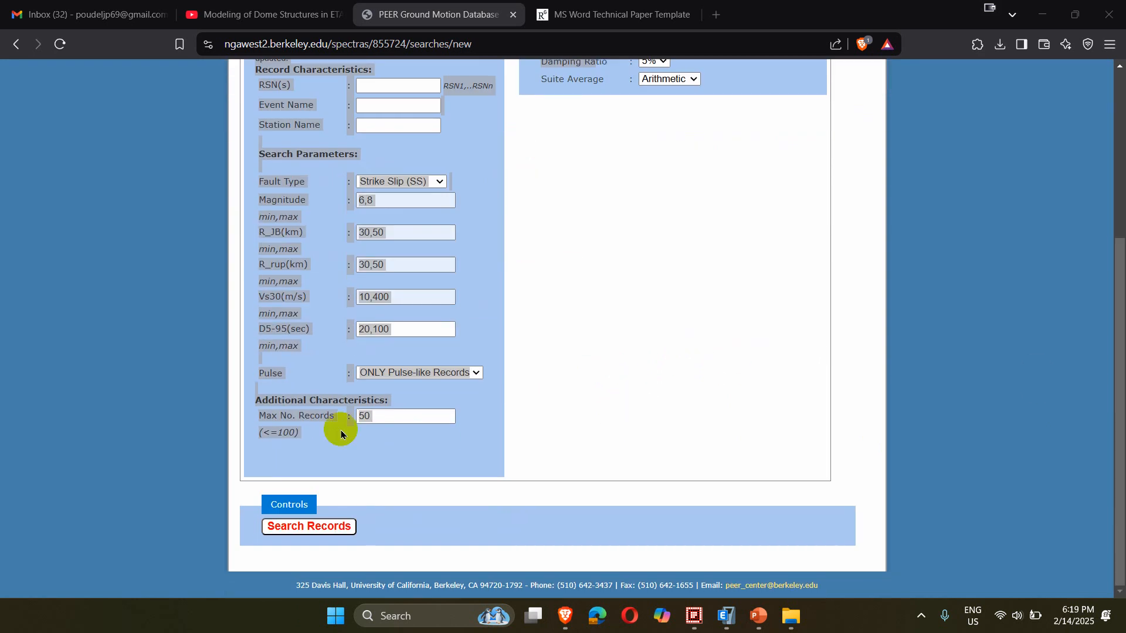
left_click(329, 526)
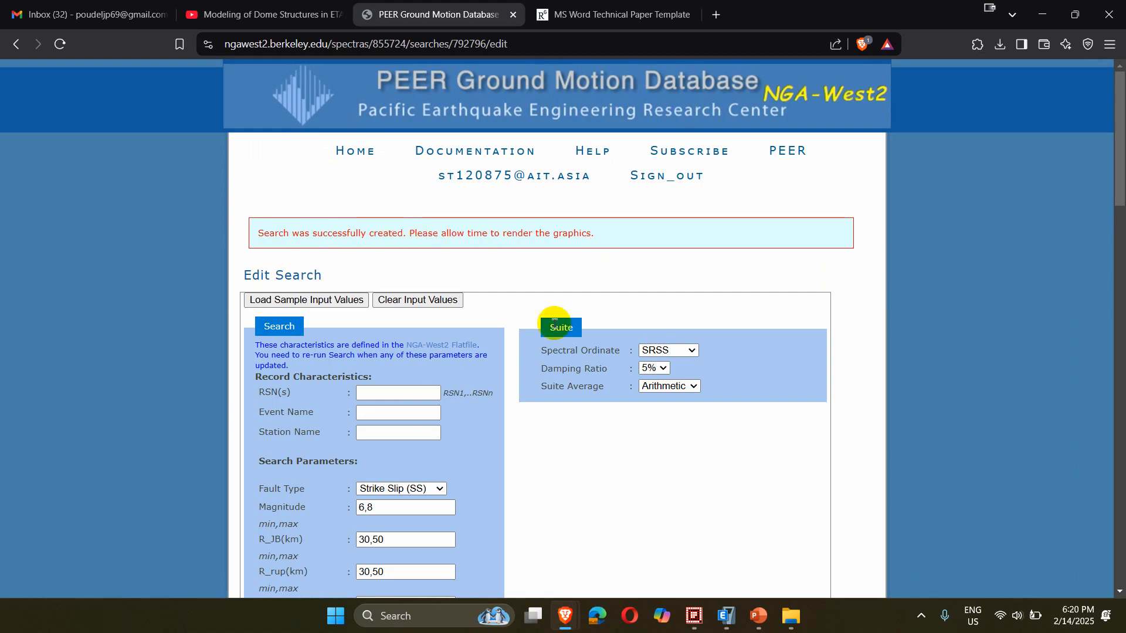
scroll(587, 364, "down", 3)
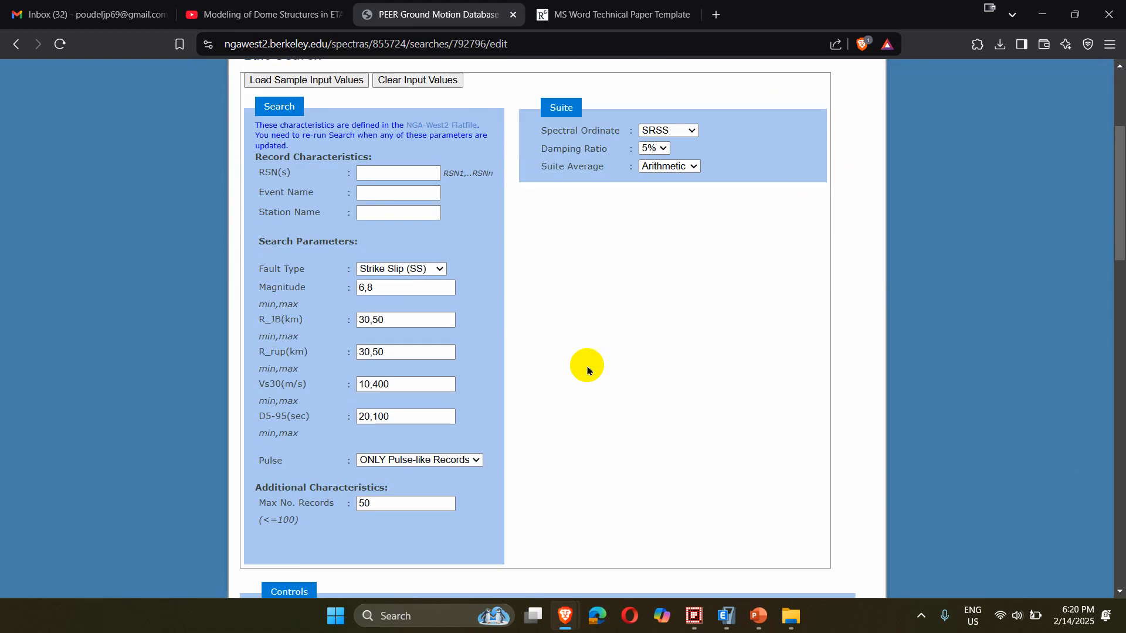
scroll(586, 368, "down", 7)
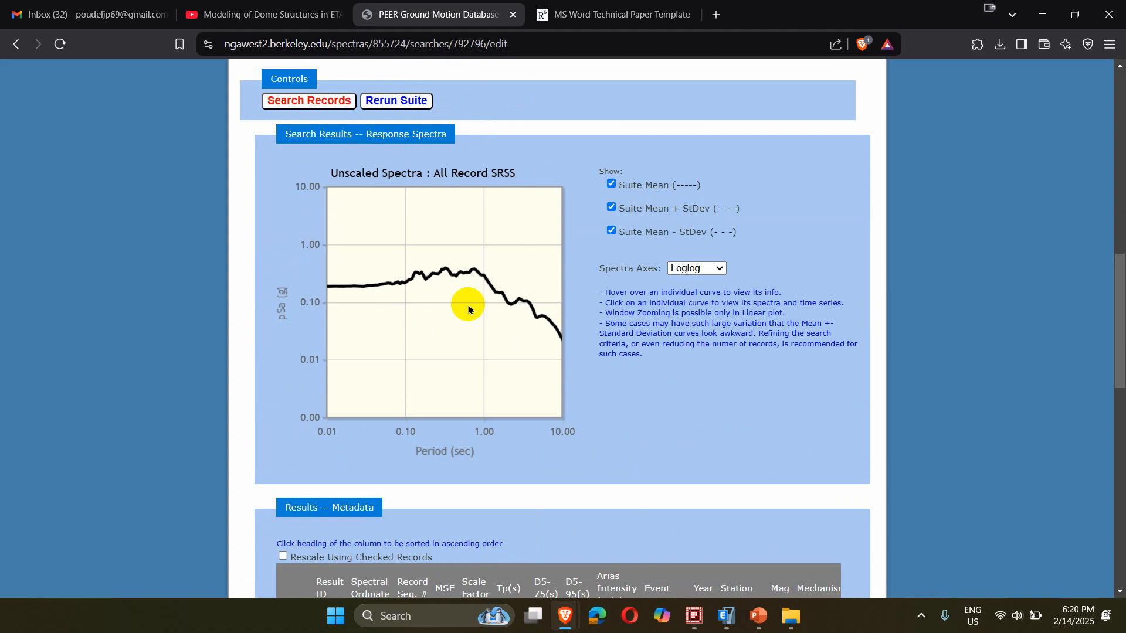
scroll(469, 310, "down", 3)
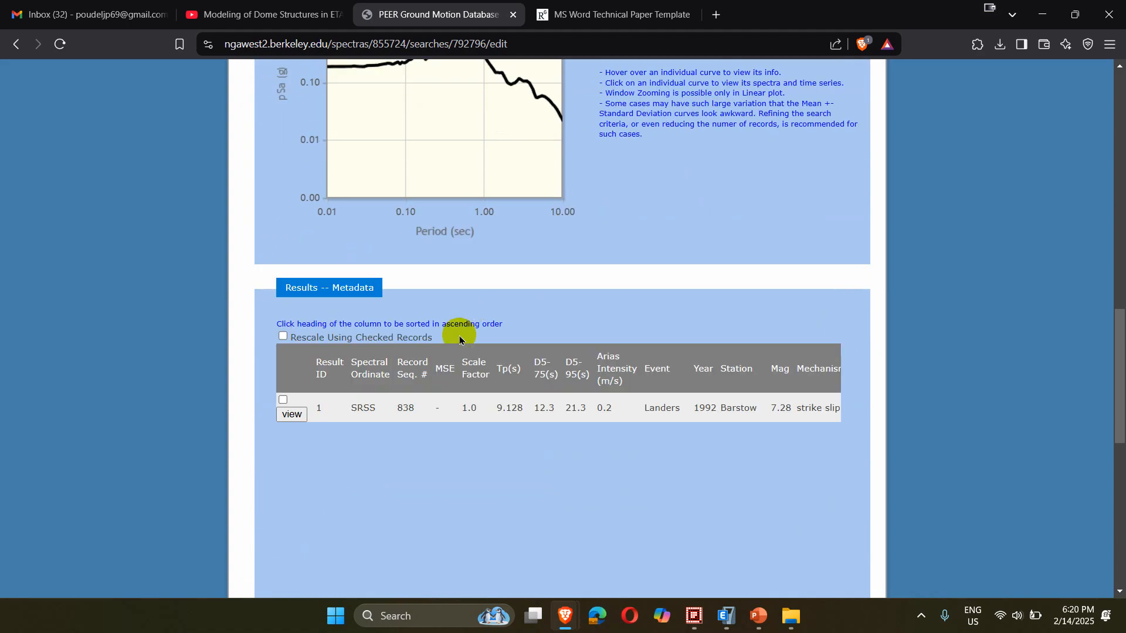
scroll(460, 340, "up", 2)
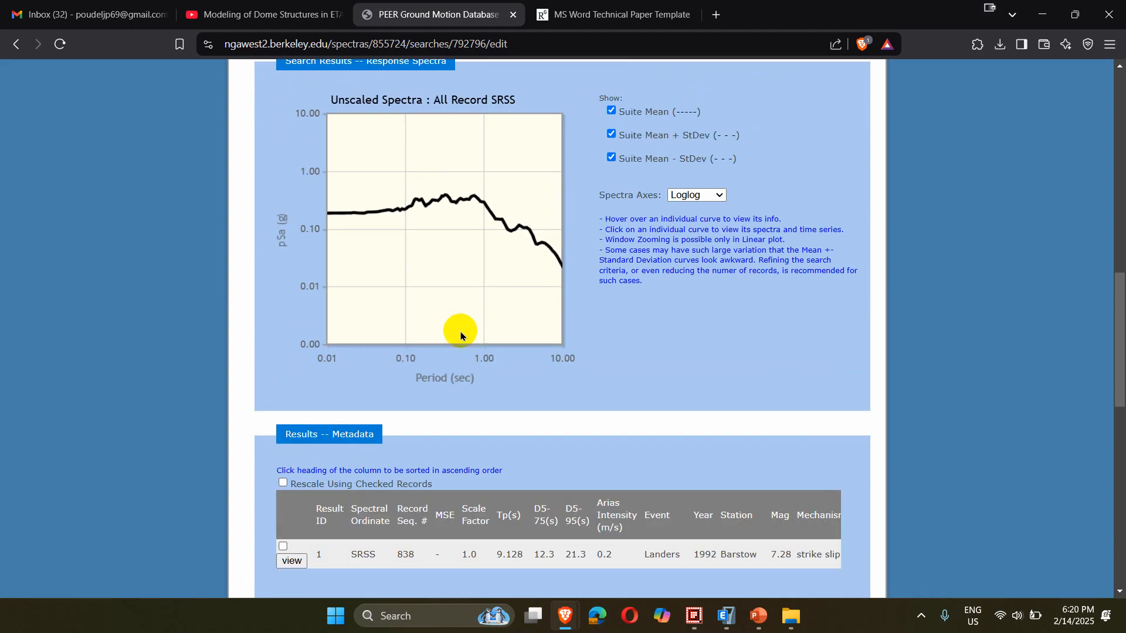
scroll(461, 336, "down", 2)
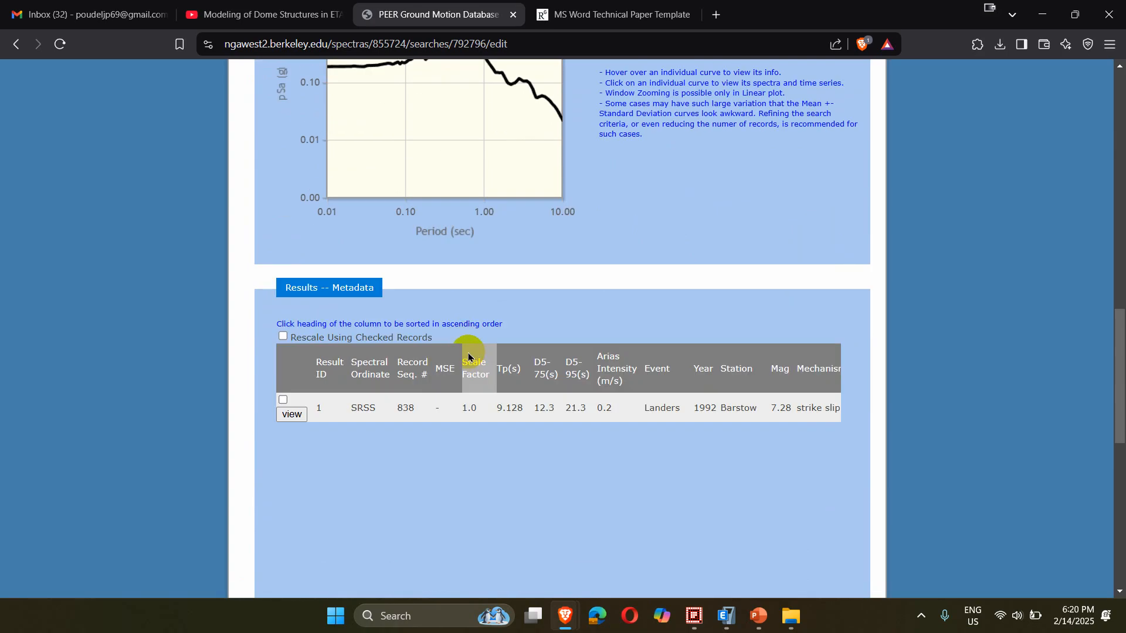
Set the spectra axes of the search results' response spectra plot to Linear.
scroll(469, 355, "up", 3)
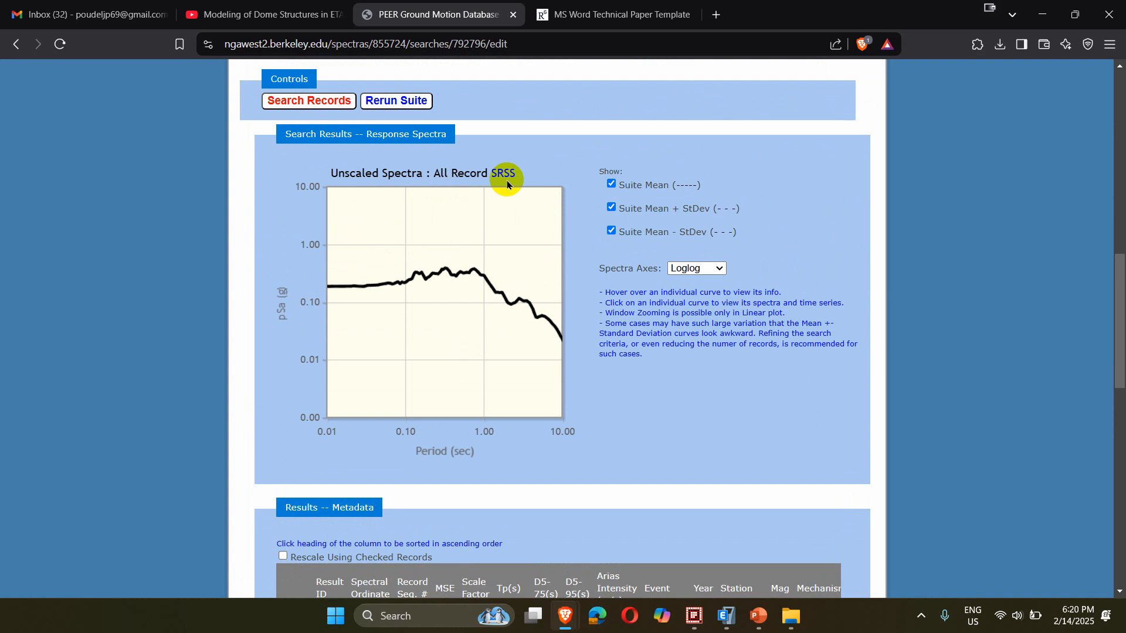
left_click(716, 268)
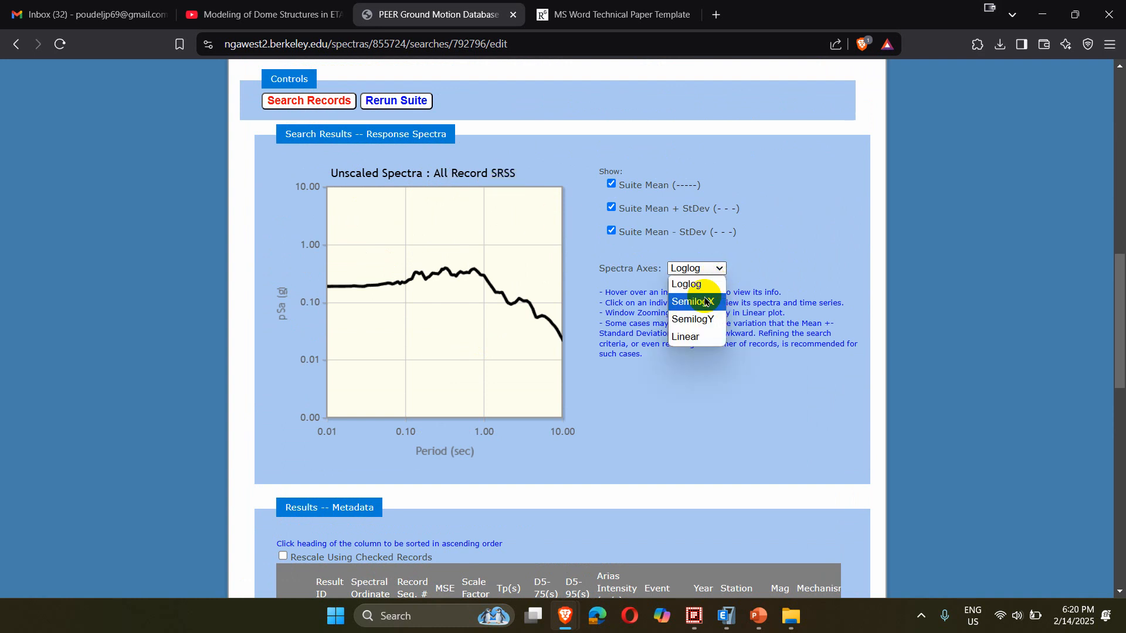
left_click(693, 337)
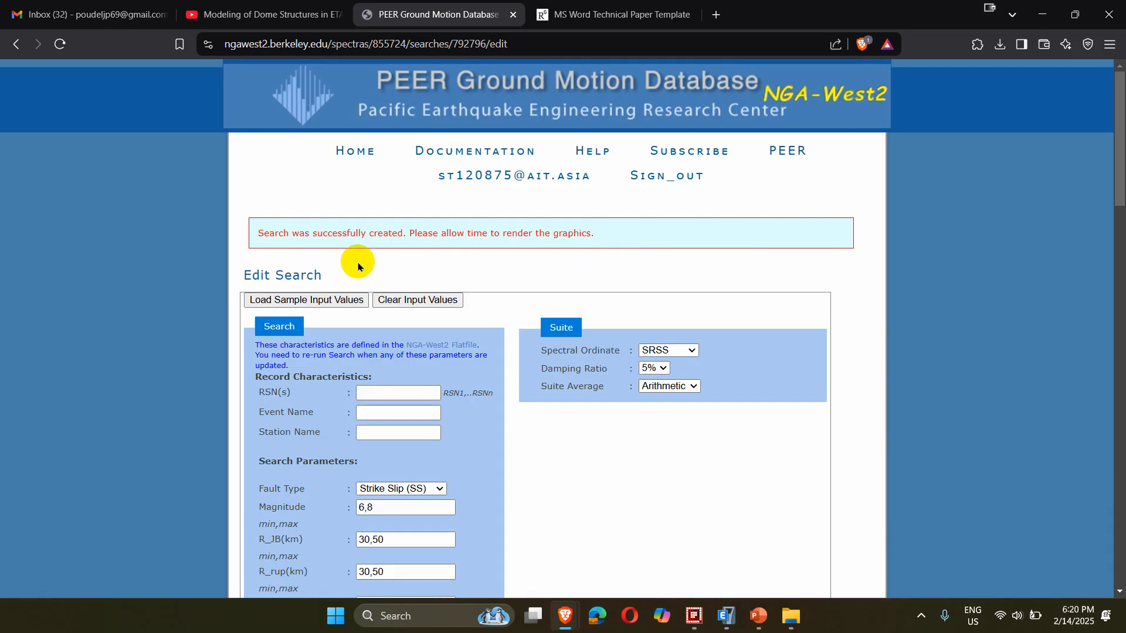
Set the Vs30 range to 10,40 and the D5-95 duration range to 10,50 in the search parameters.
scroll(556, 387, "down", 10)
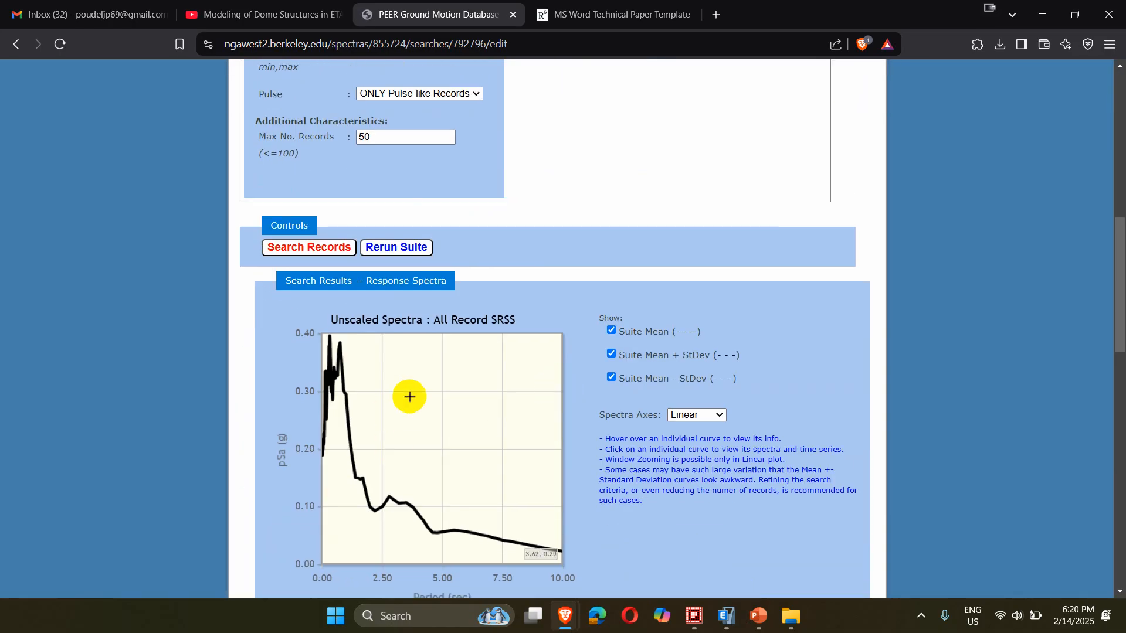
scroll(409, 388, "down", 1)
scroll(415, 387, "up", 5)
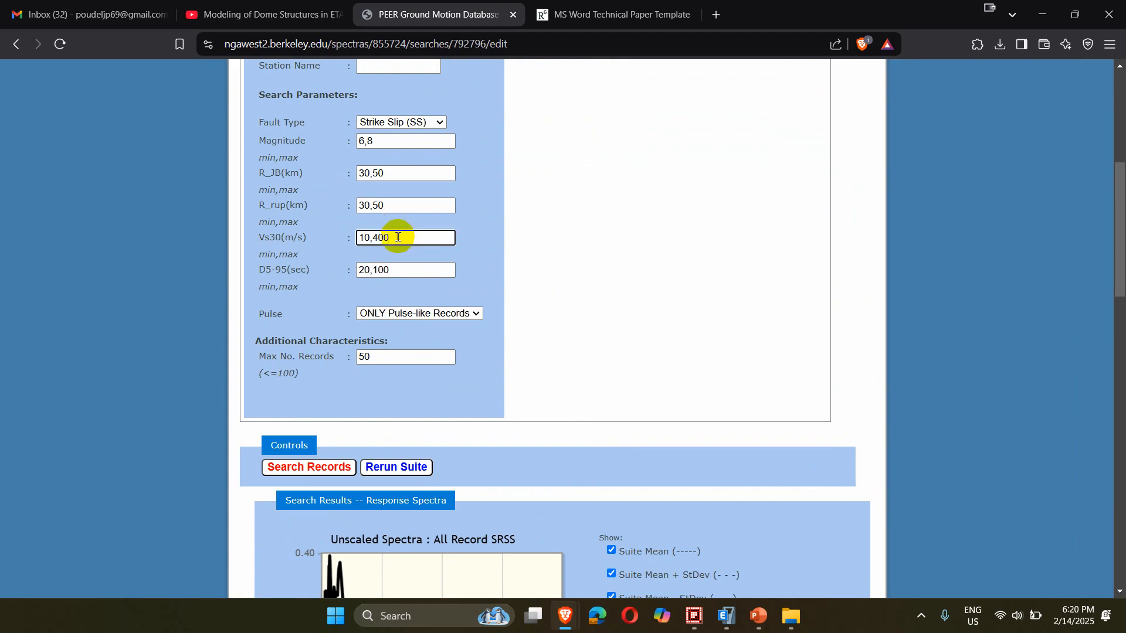
key("BackSpace")
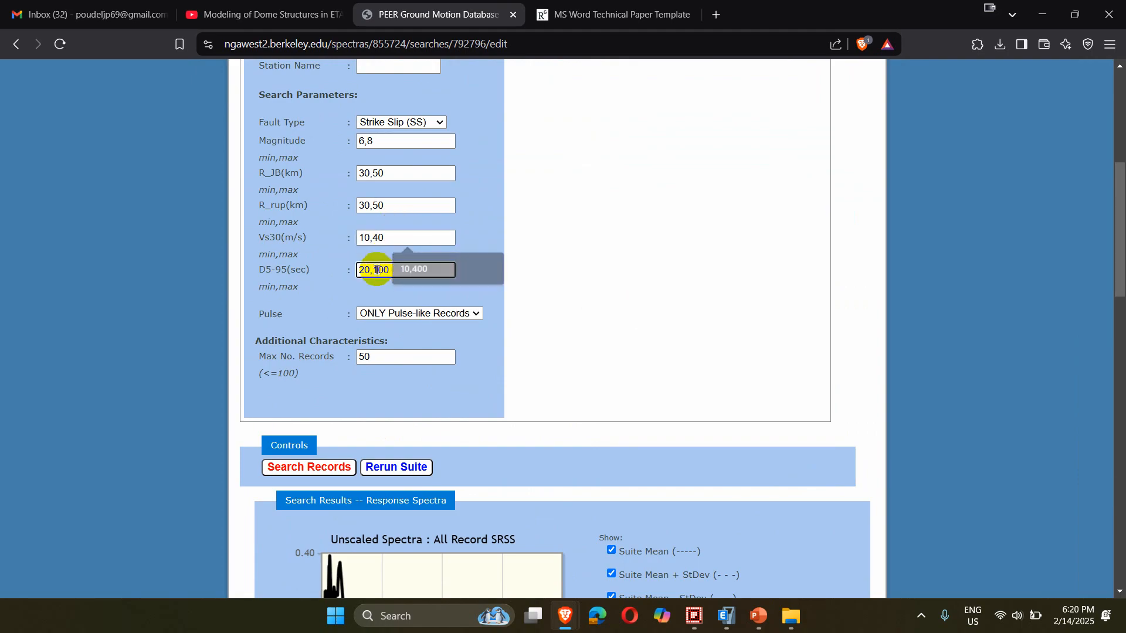
mouse_move(395, 269)
left_mouse_down()
mouse_move(379, 269)
mouse_move(409, 270)
left_mouse_up()
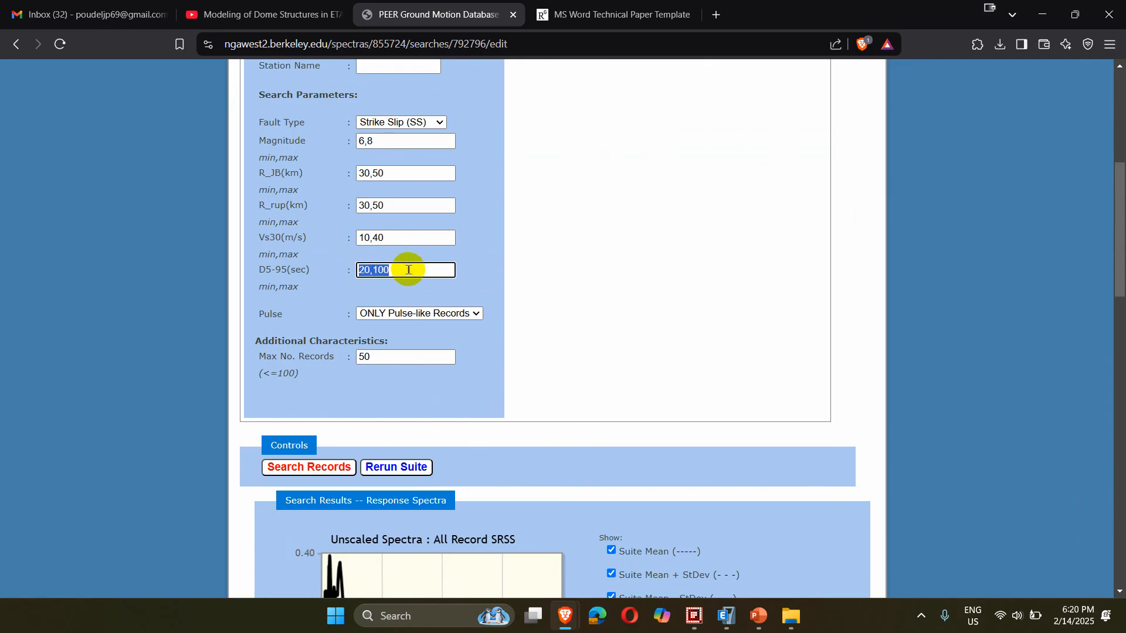
type("10")
Set the maximum number of records to 100 and run the record search.
double_click(394, 355)
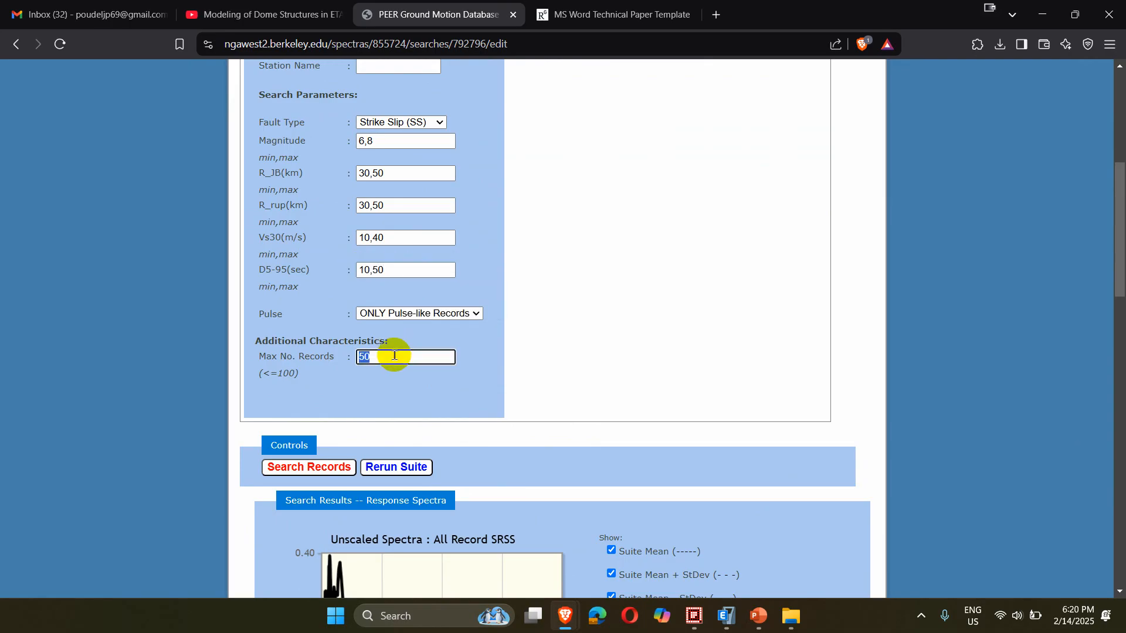
type("100")
scroll(389, 414, "down", 3)
left_click(306, 322)
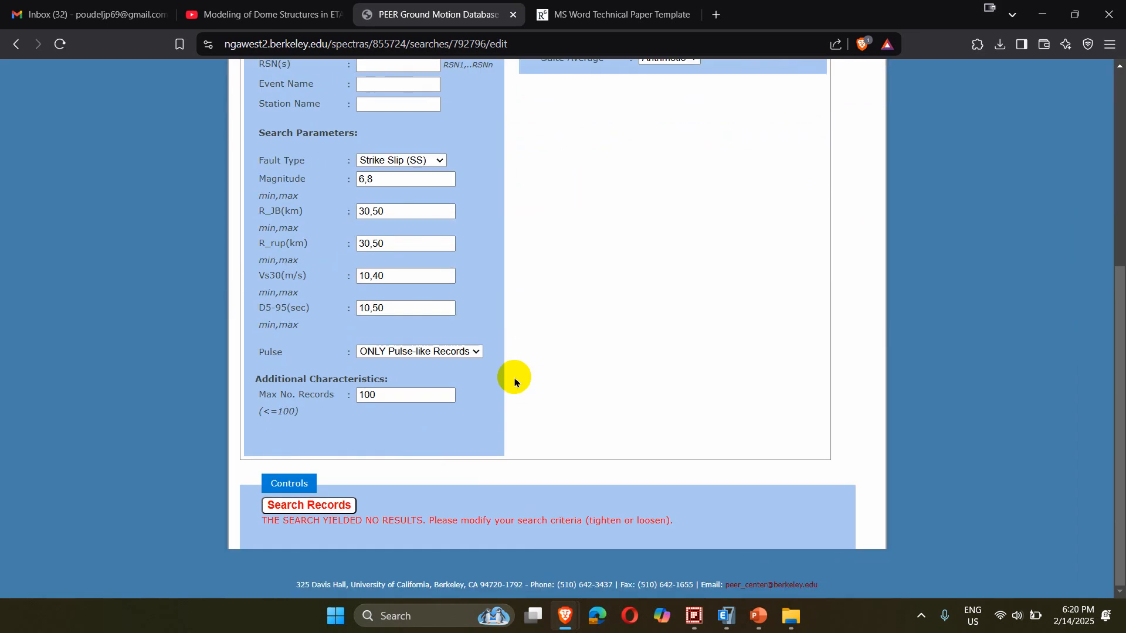
Clear the Vs30 range and set the Fault Type to All Types.
double_click(397, 277)
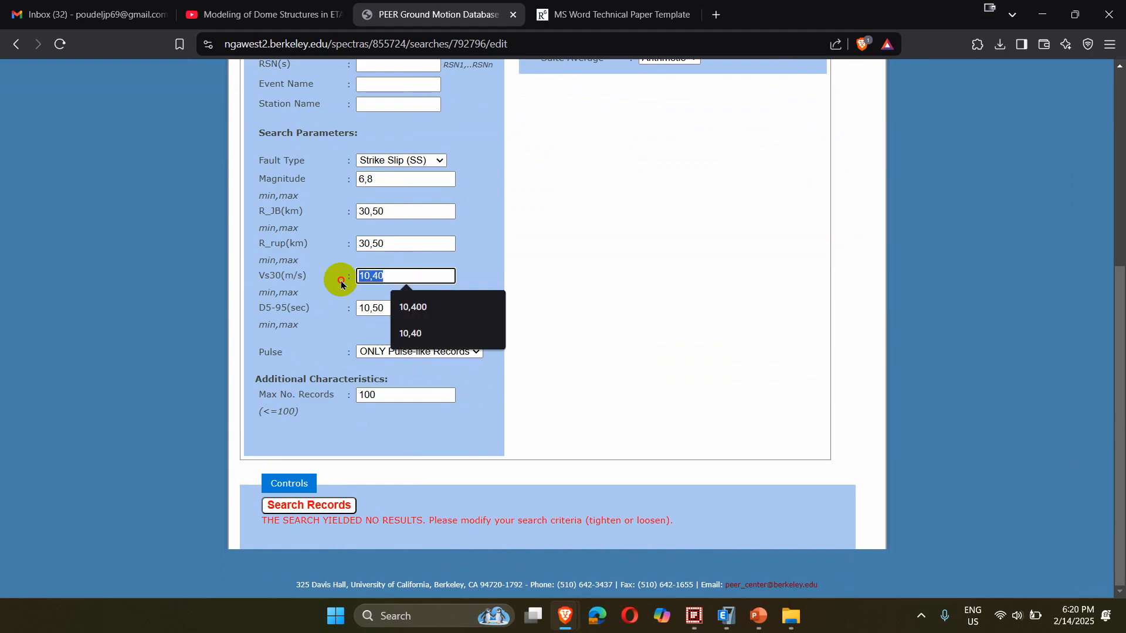
key("alt+Left")
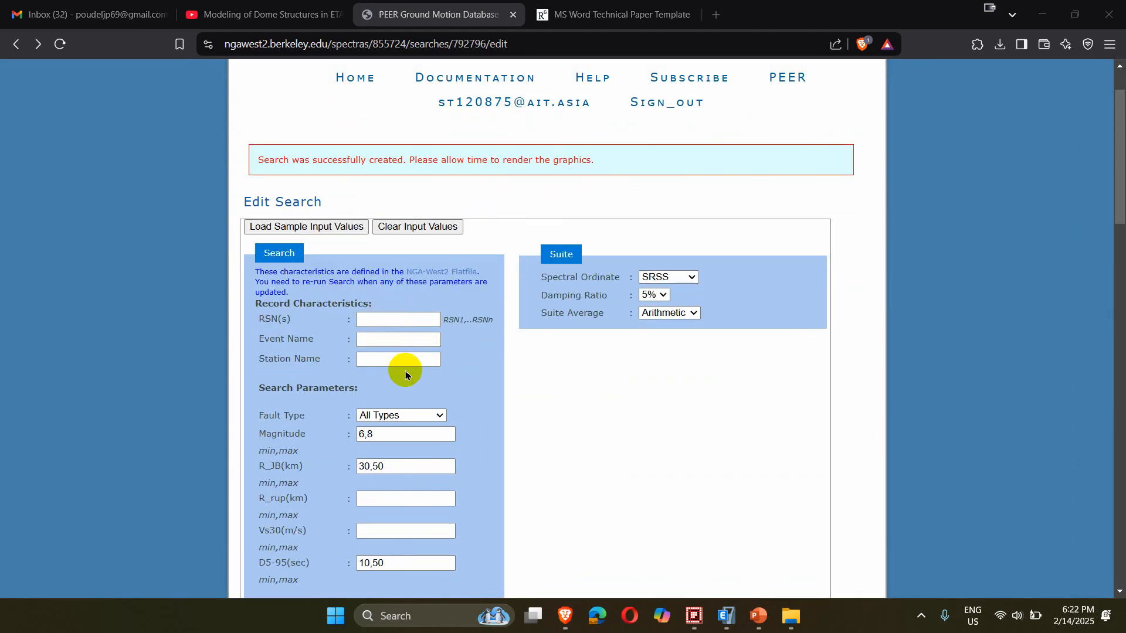
scroll(405, 375, "down", 1)
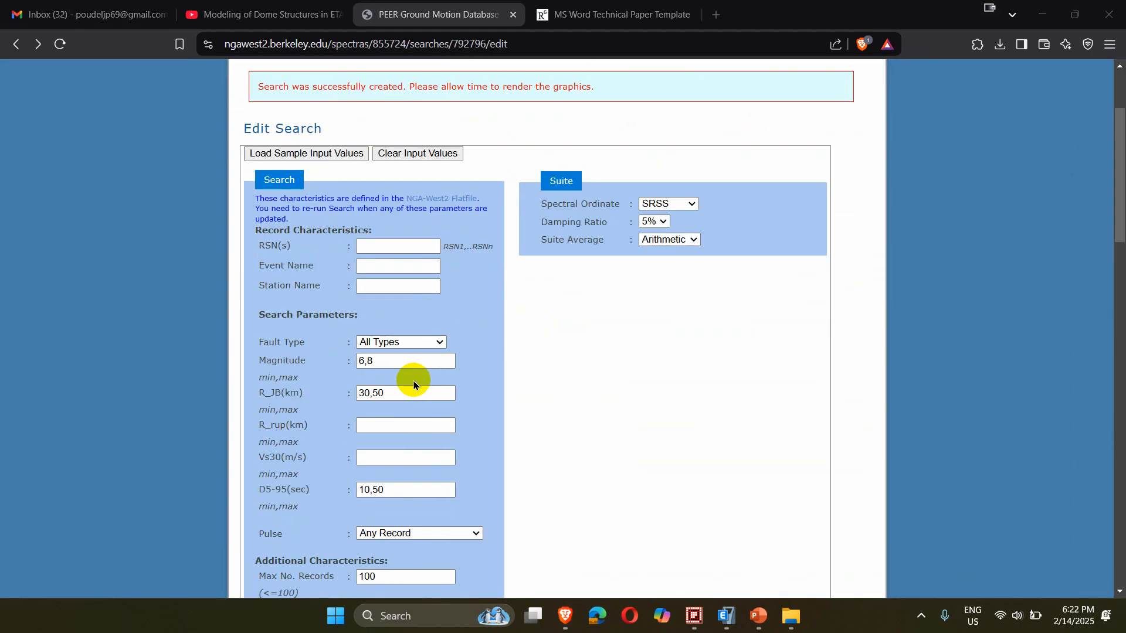
left_click(425, 347)
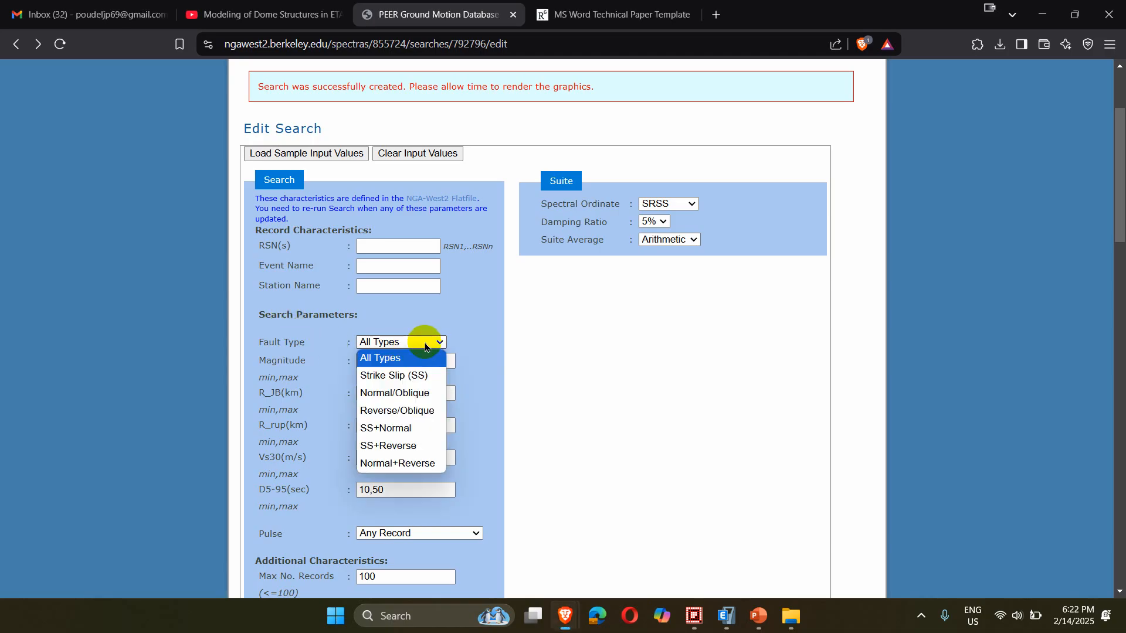
left_click(398, 355)
scroll(377, 349, "down", 3)
Restrict the Pulse criterion to ONLY Pulse-like Records and run the record search.
left_click(414, 313)
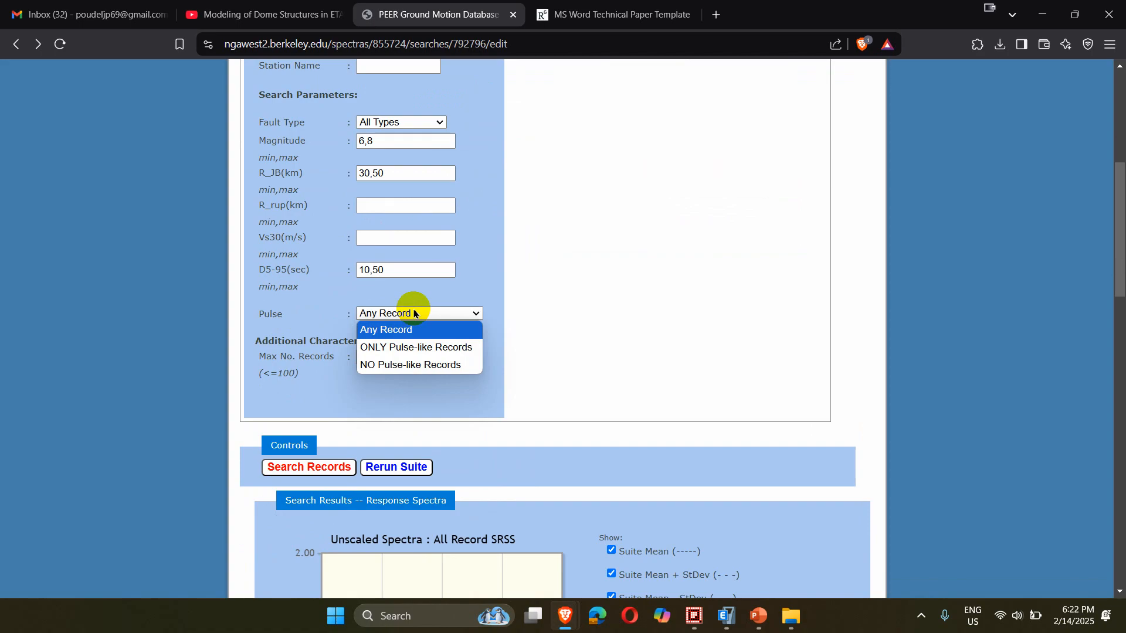
left_click(390, 348)
left_click(297, 473)
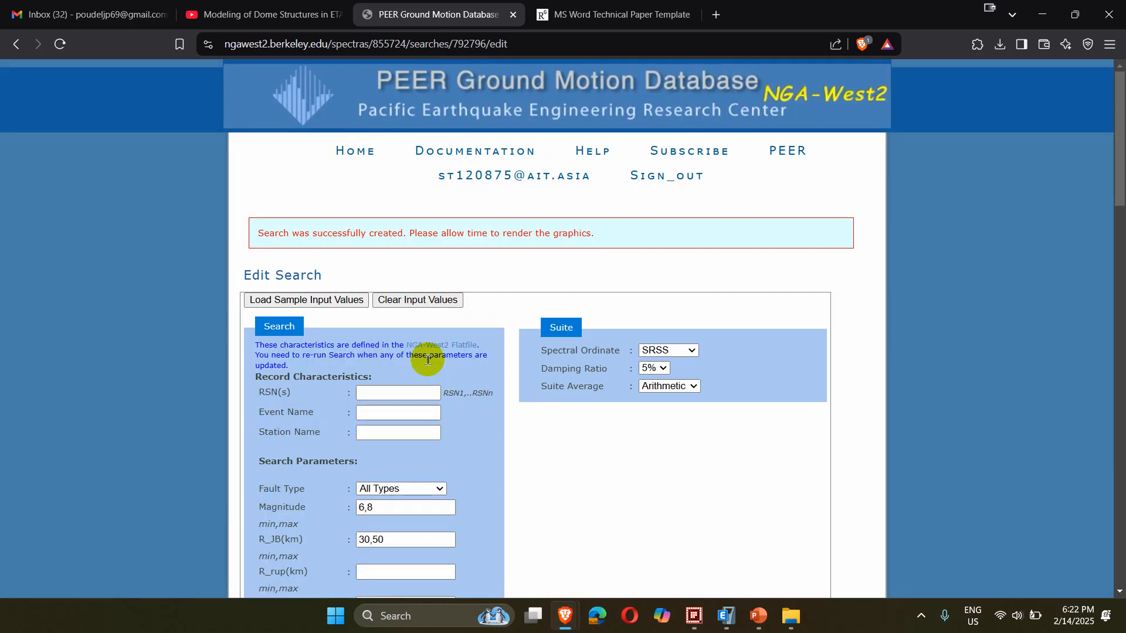
Review the response spectra plot, results metadata table and download options, and check them against the search parameters.
scroll(448, 377, "down", 7)
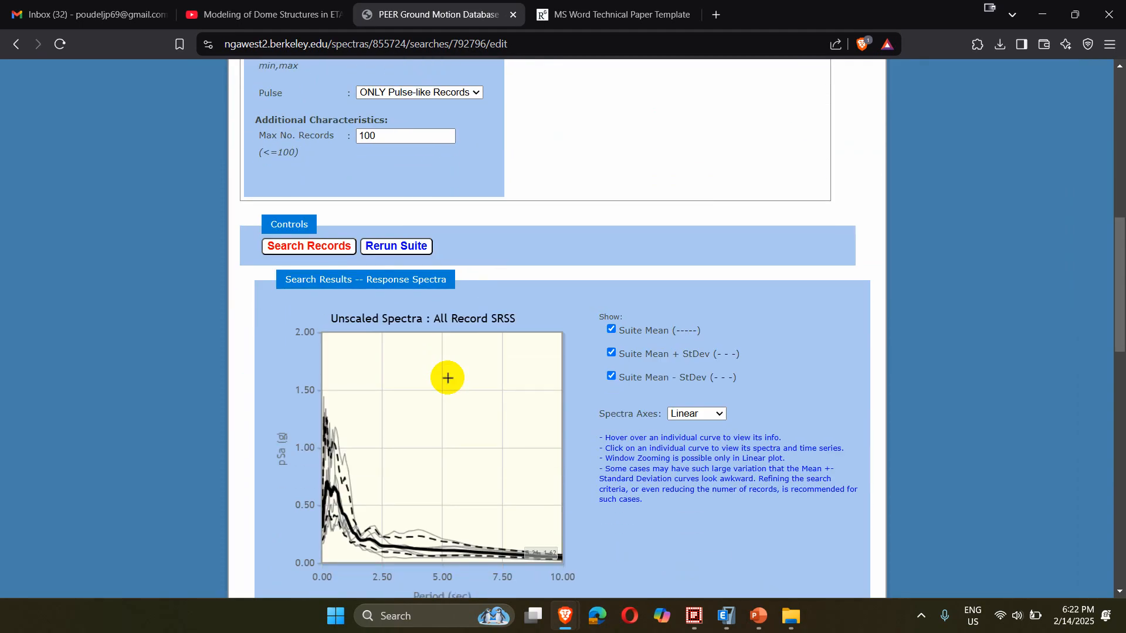
scroll(447, 377, "down", 5)
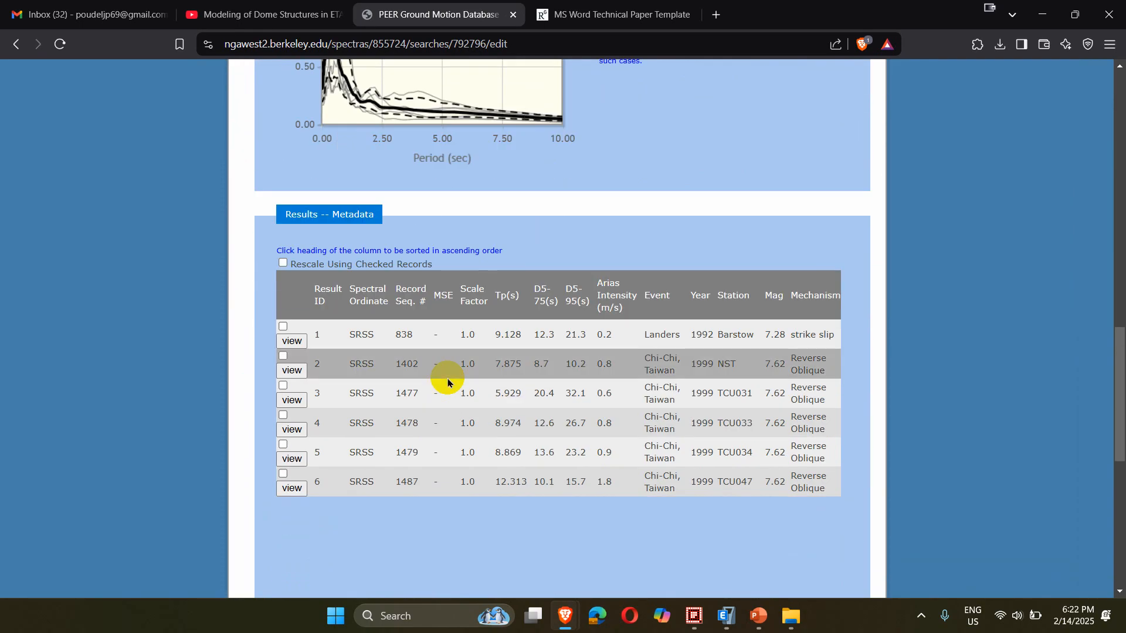
scroll(399, 337, "up", 4)
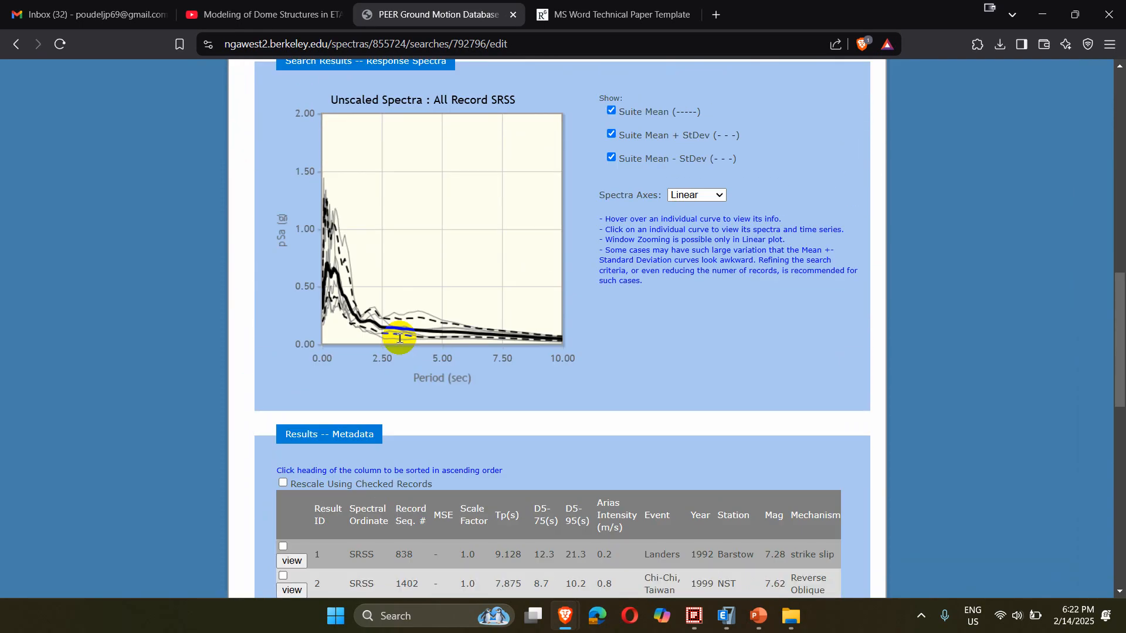
scroll(397, 334, "down", 5)
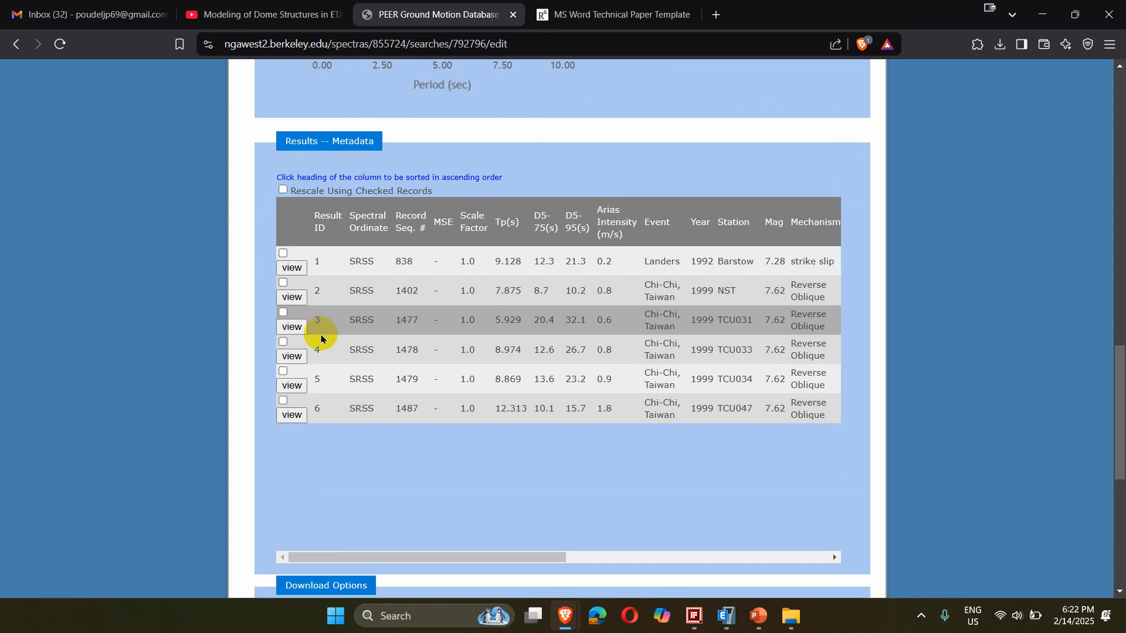
scroll(321, 339, "down", 3)
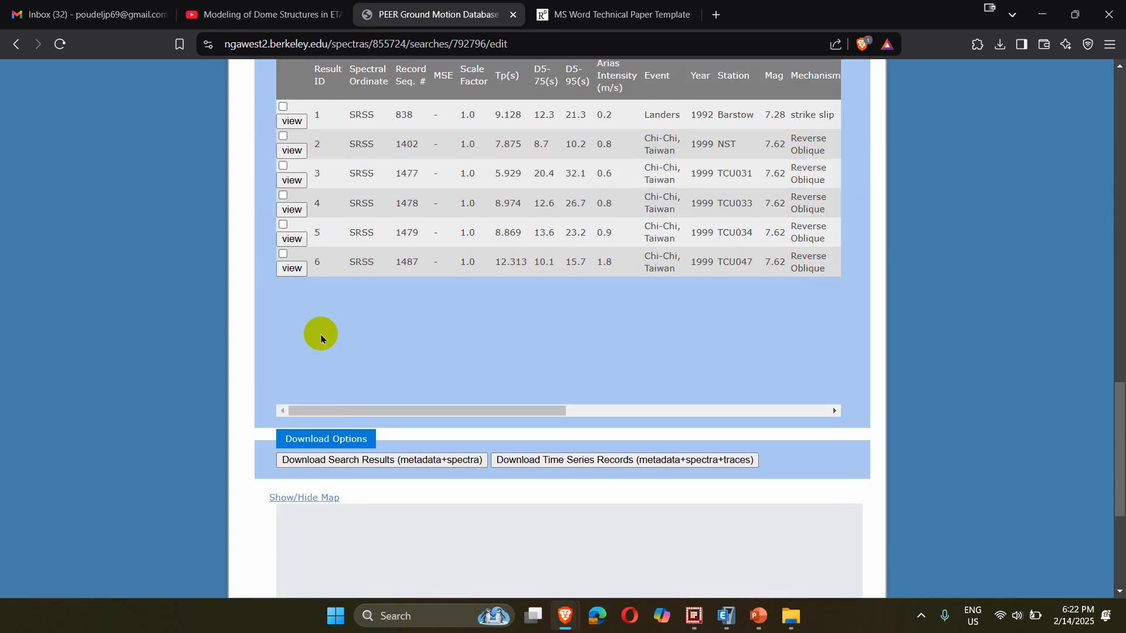
scroll(322, 338, "up", 1)
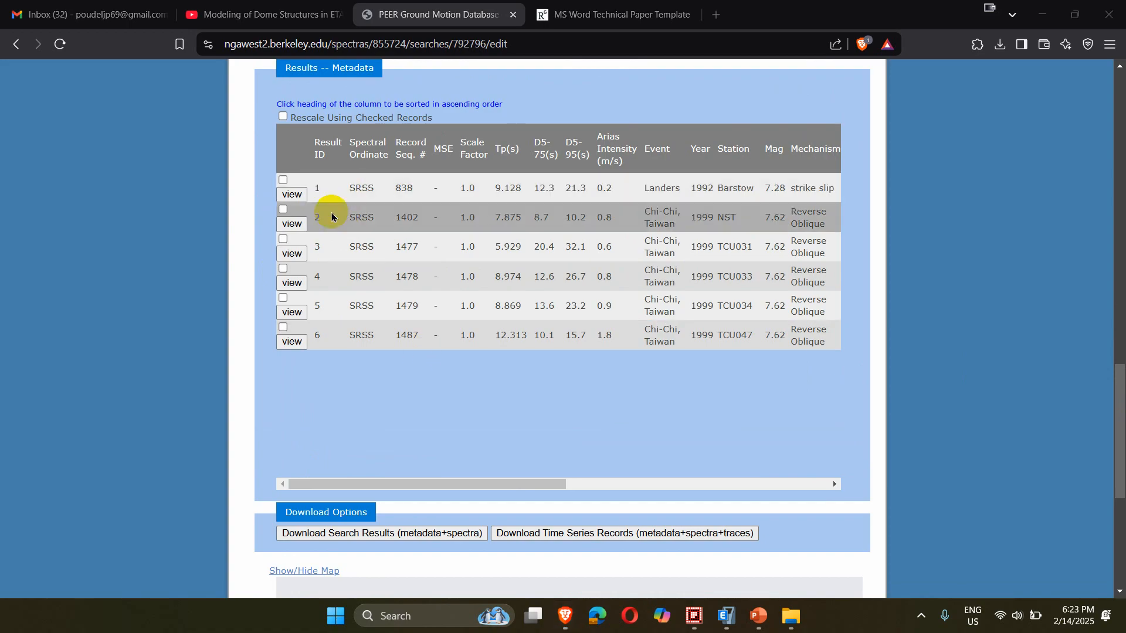
scroll(331, 219, "up", 1)
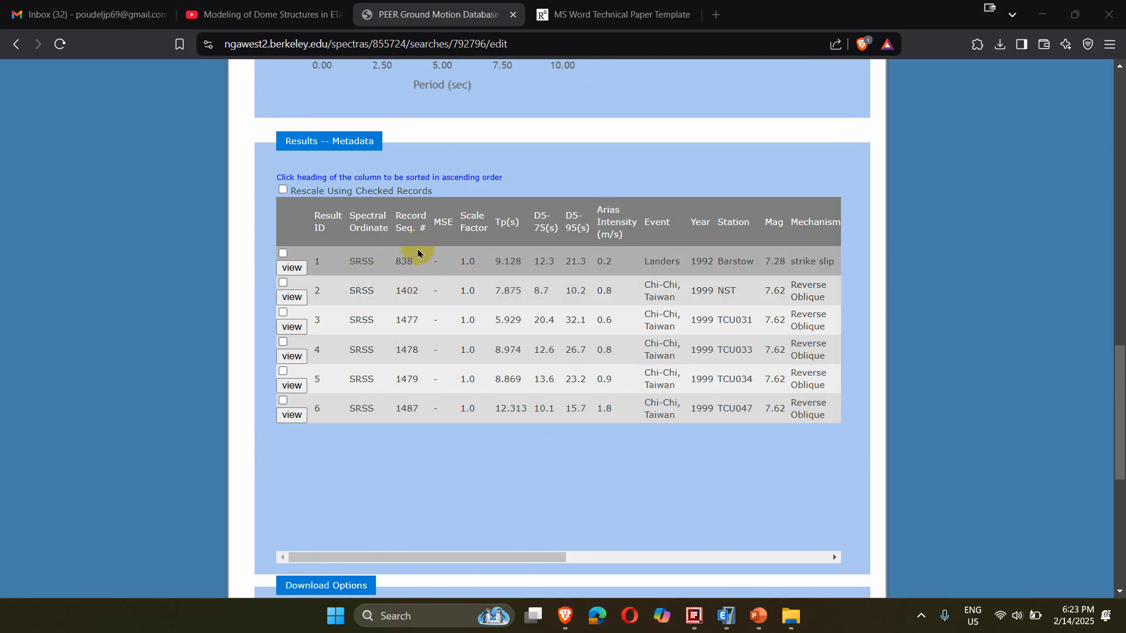
scroll(414, 282, "up", 10)
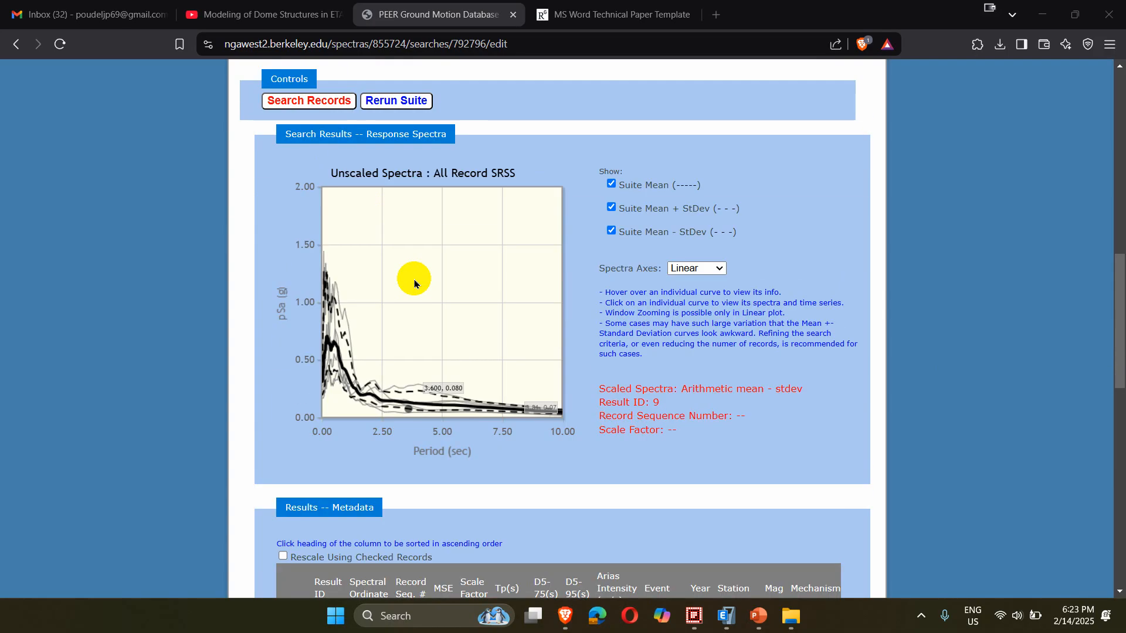
scroll(415, 284, "up", 6)
Examine the metadata table's columns for mechanism, Rjb, Rrup, Vs30, and the horizontal and vertical acceleration file names.
scroll(359, 302, "down", 13)
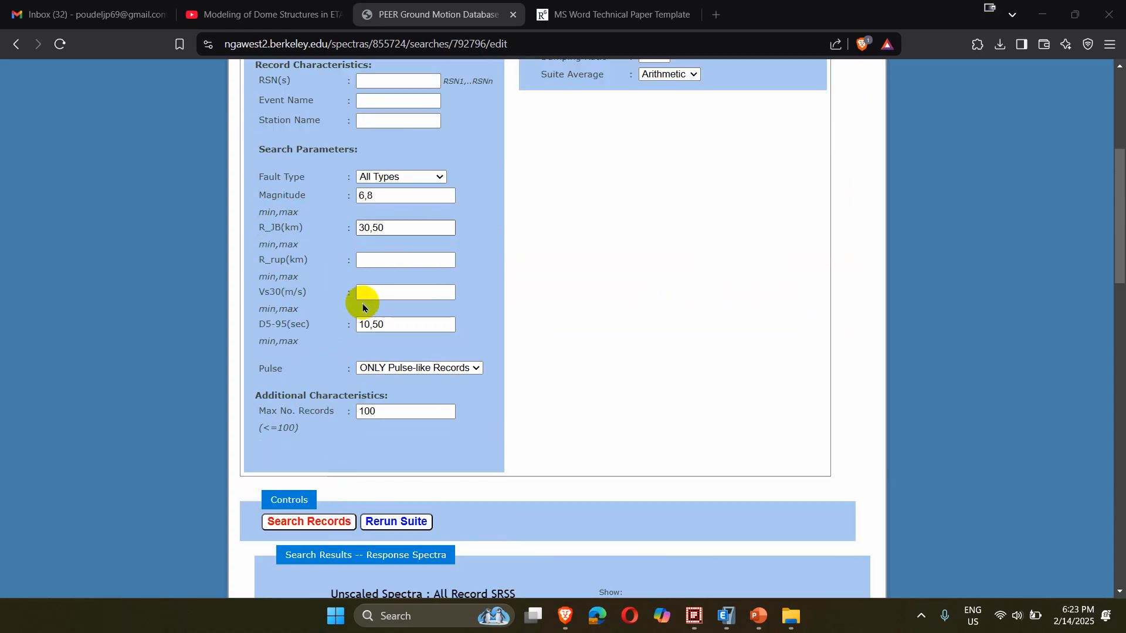
scroll(380, 365, "down", 3)
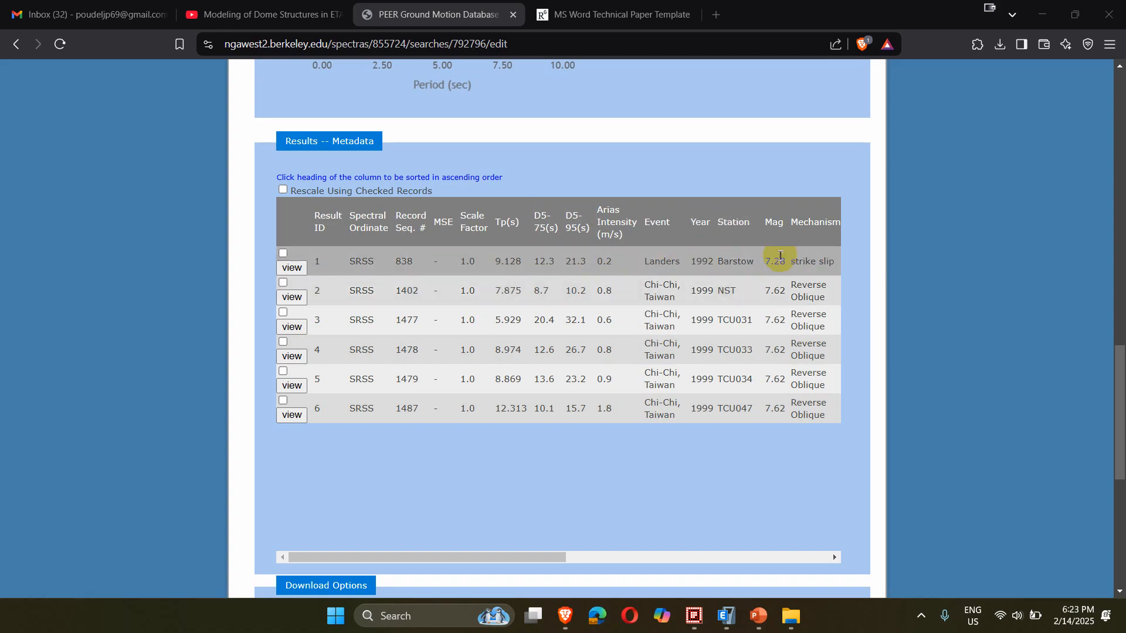
left_click_drag(553, 555, 653, 542)
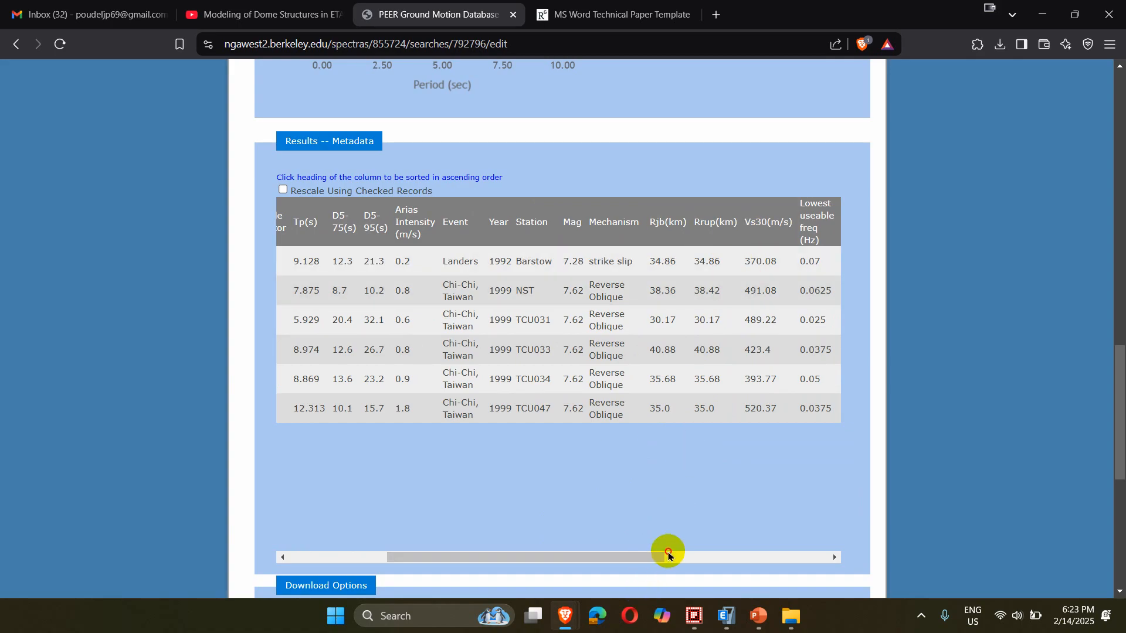
left_click_drag(651, 554, 736, 554)
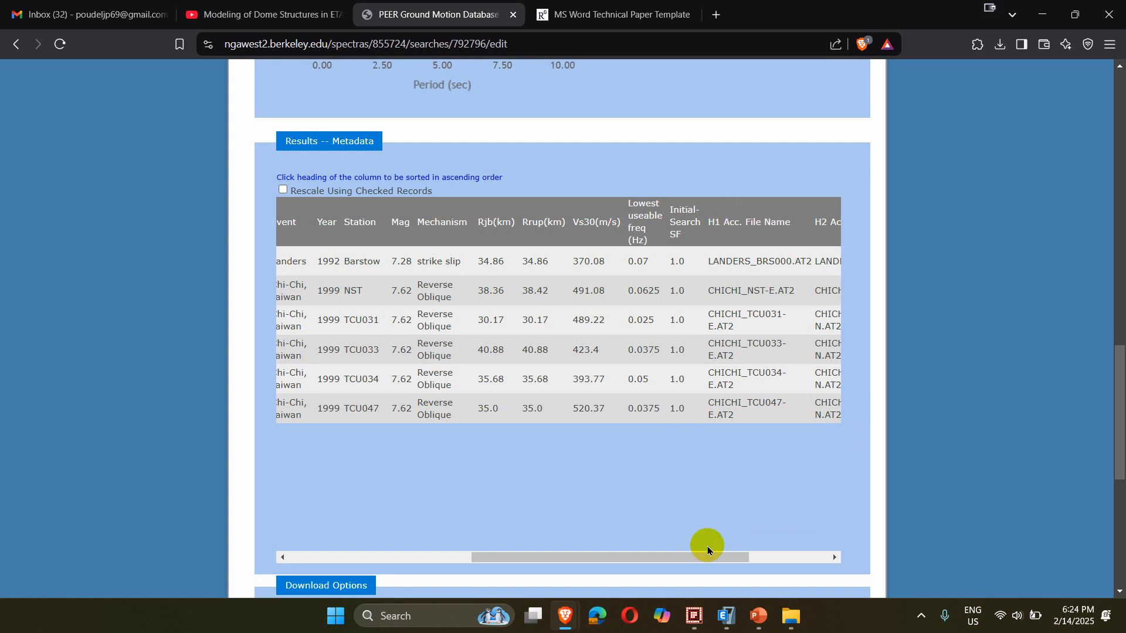
left_click_drag(706, 553, 781, 548)
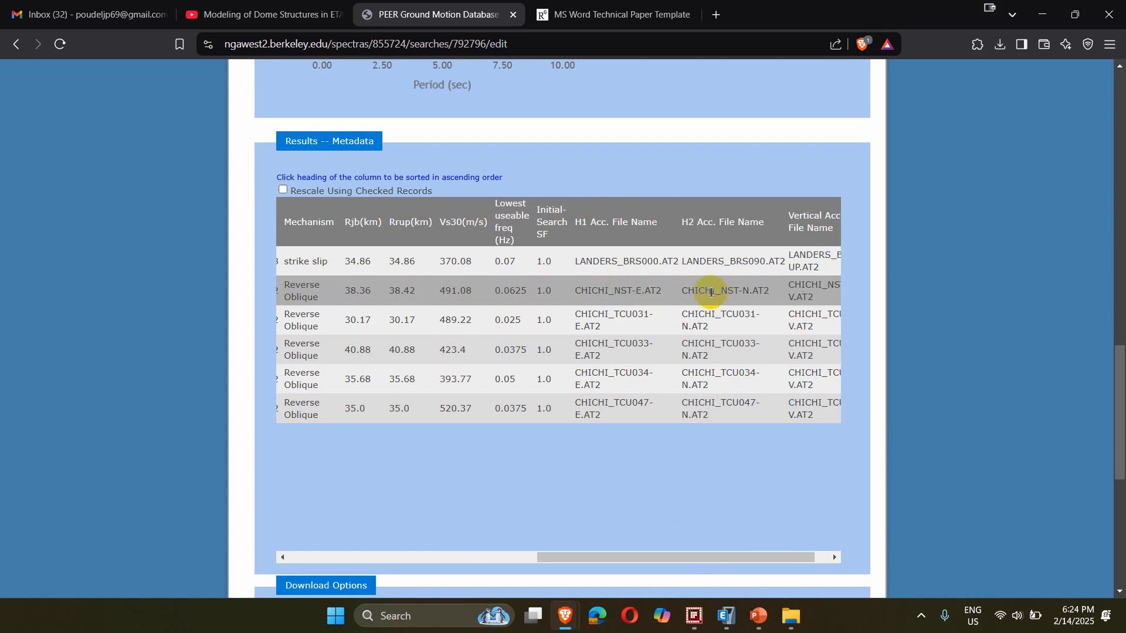
left_click_drag(773, 549, 830, 551)
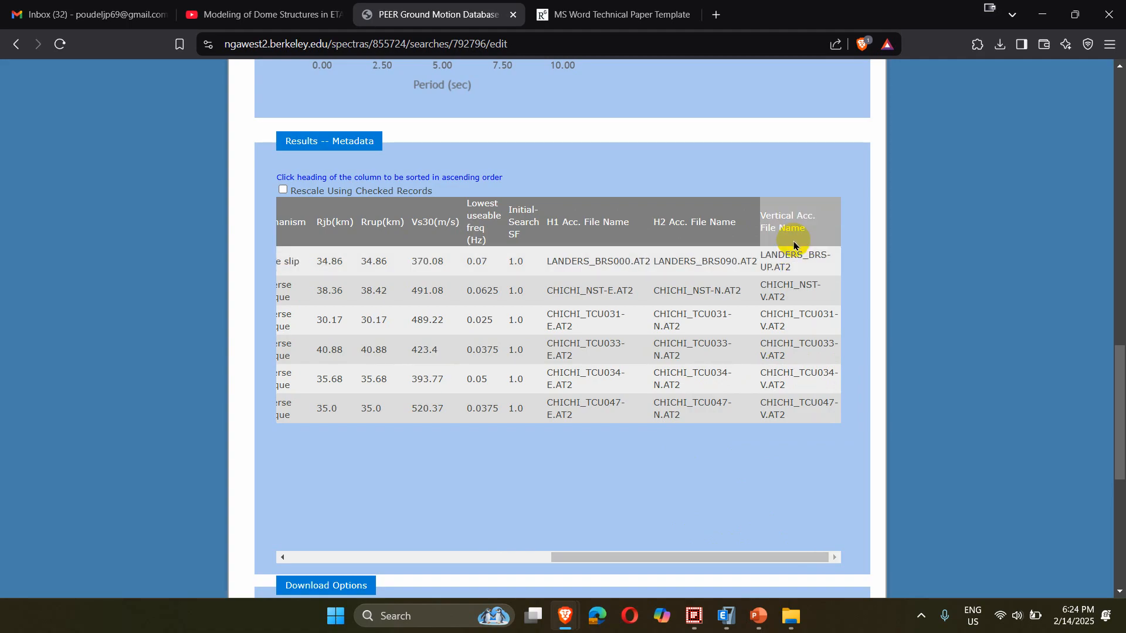
left_click_drag(723, 554, 291, 555)
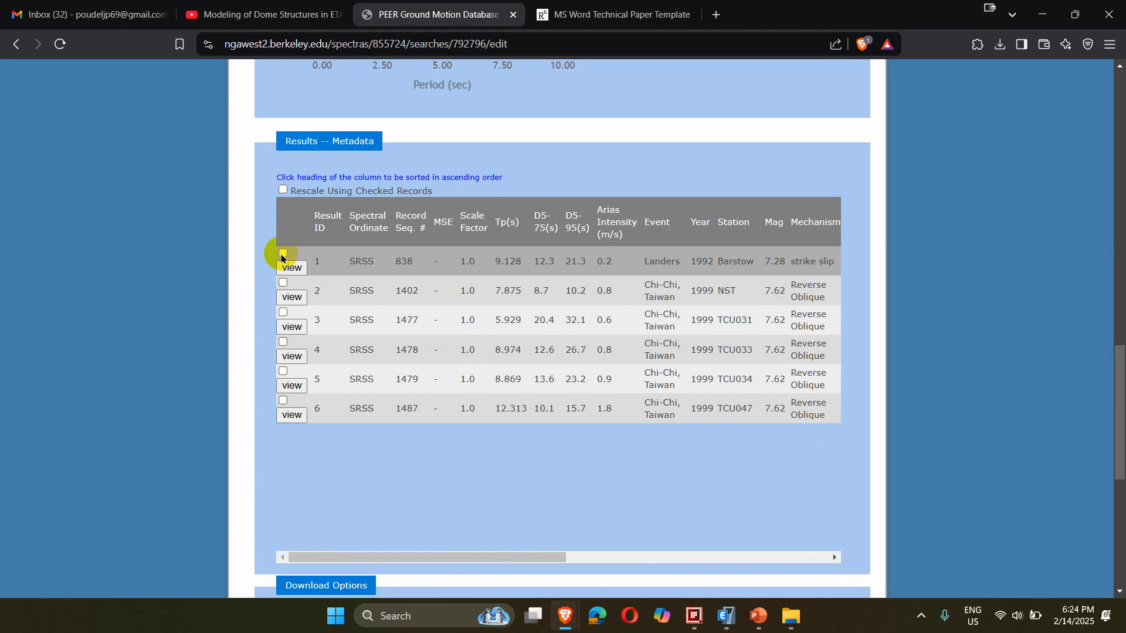
Select records 1 through 6 in the results metadata table.
left_click(283, 253)
left_click(283, 282)
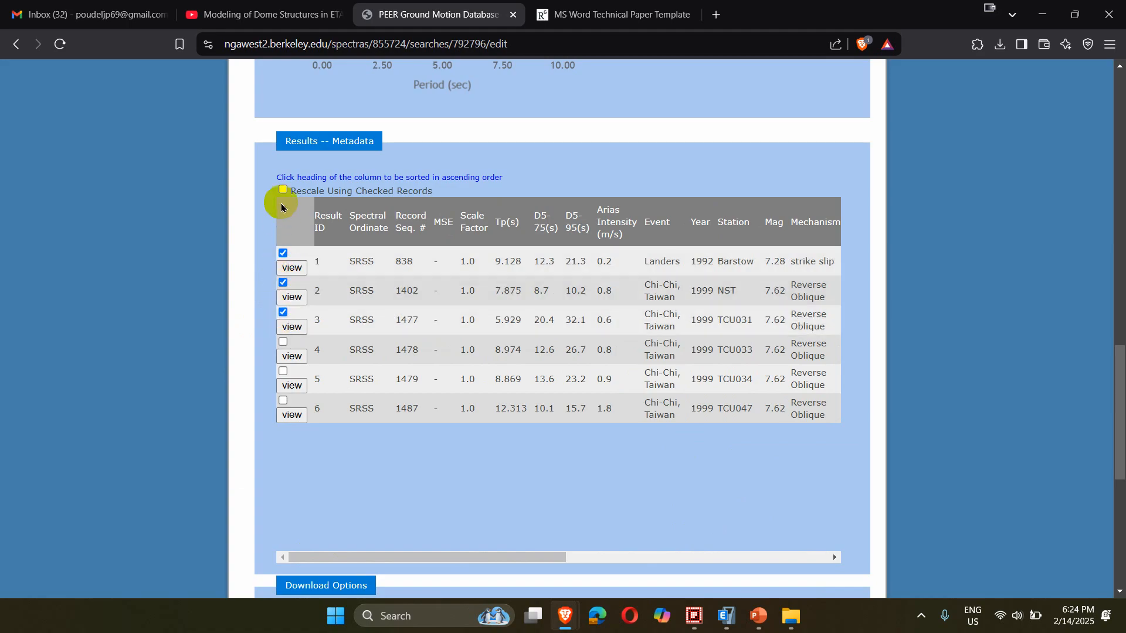
left_click(282, 341)
left_click(282, 371)
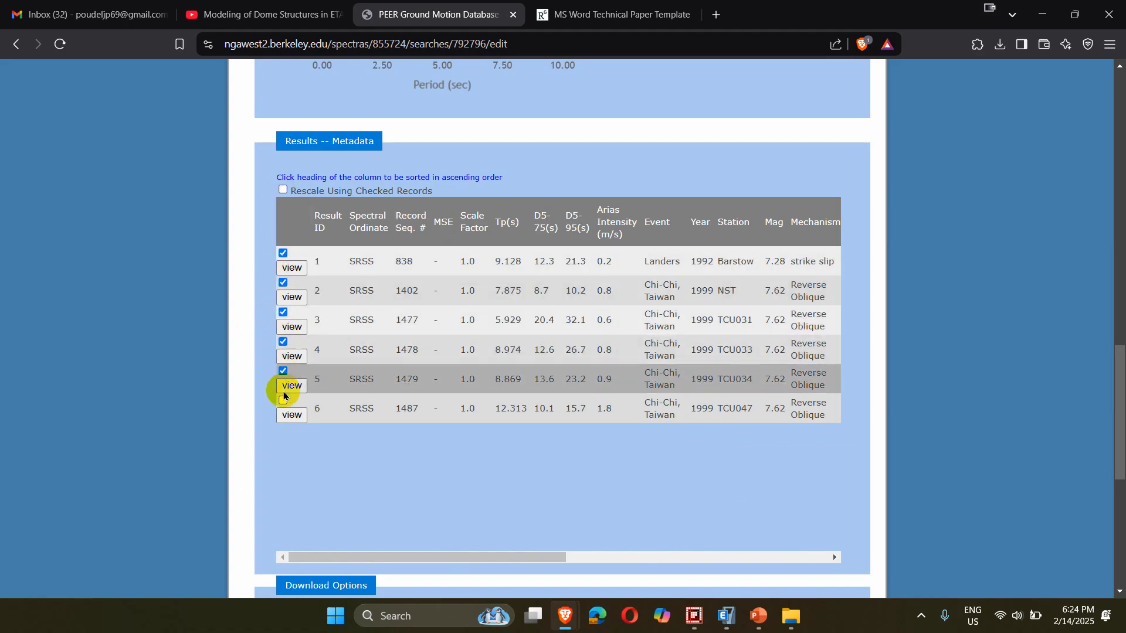
left_click(283, 400)
Request the download of the time series records (metadata+spectra+traces) and accept both download notices.
scroll(309, 402, "down", 3)
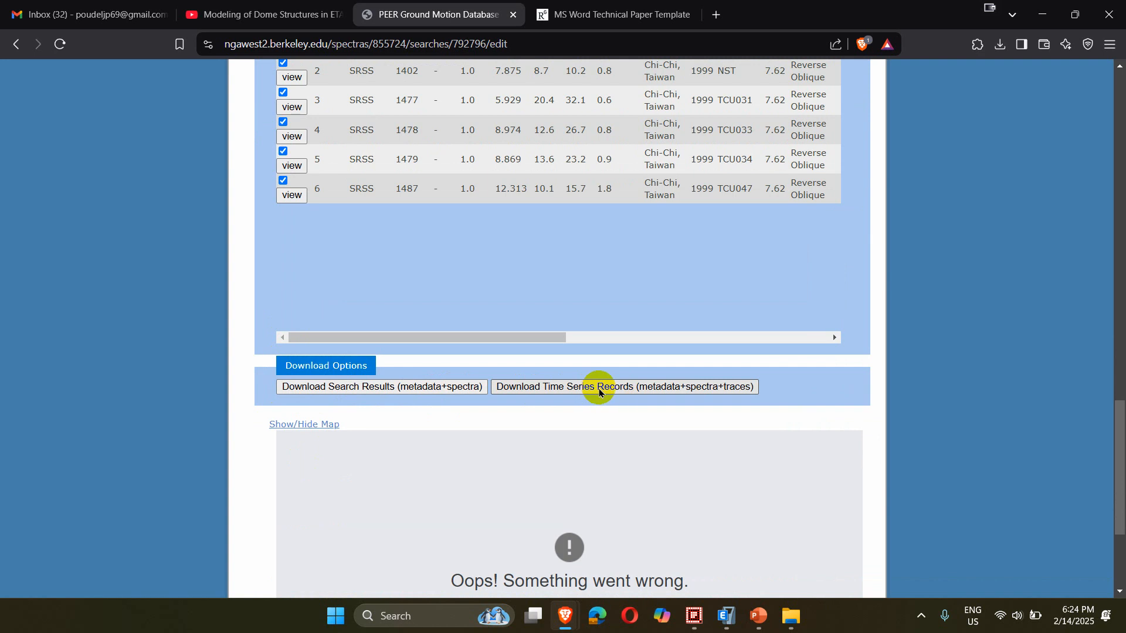
scroll(599, 392, "up", 1)
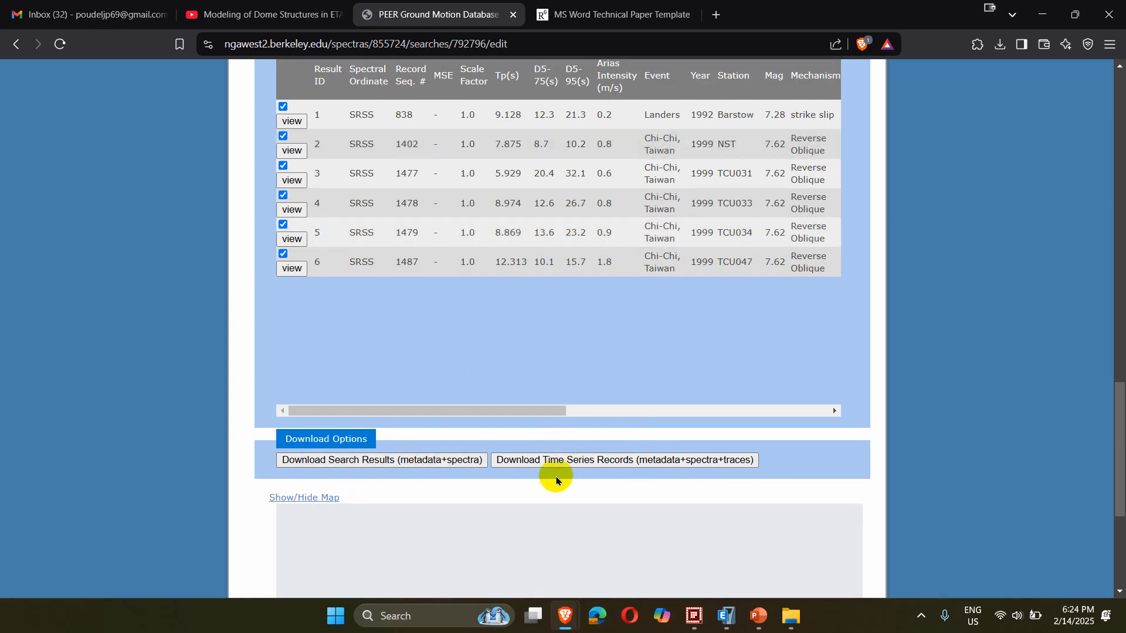
left_click(578, 464)
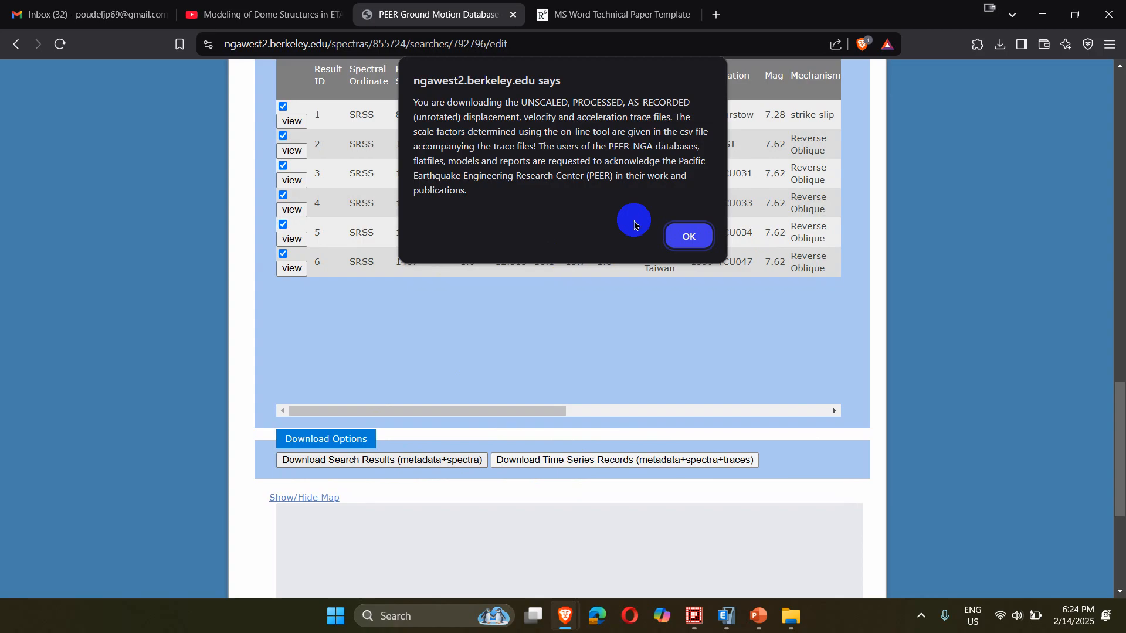
left_click(691, 234)
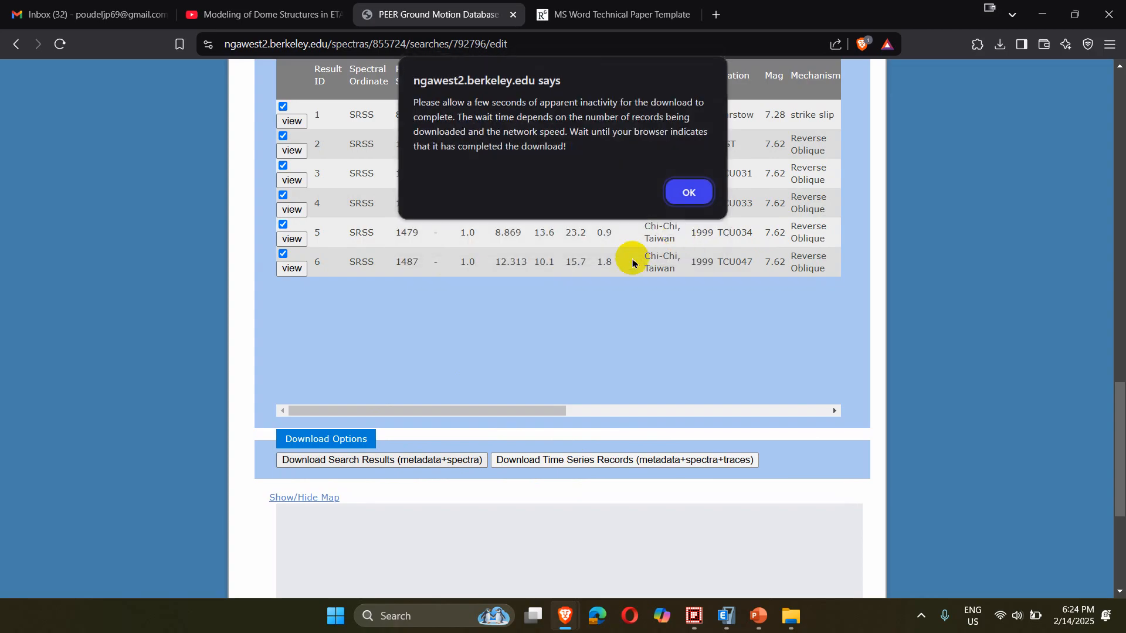
left_click(683, 191)
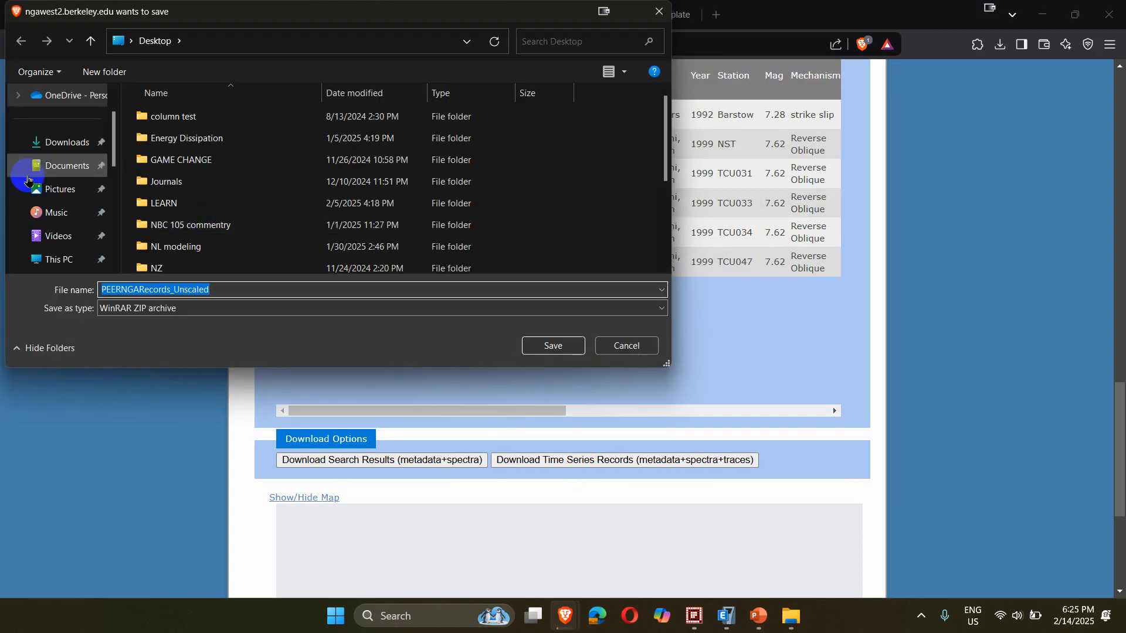
Save the time series records to the Desktop as the ZIP archive PEERNGARecords_Unscaled.
scroll(36, 194, "down", 3)
scroll(90, 218, "down", 1)
scroll(91, 226, "up", 3)
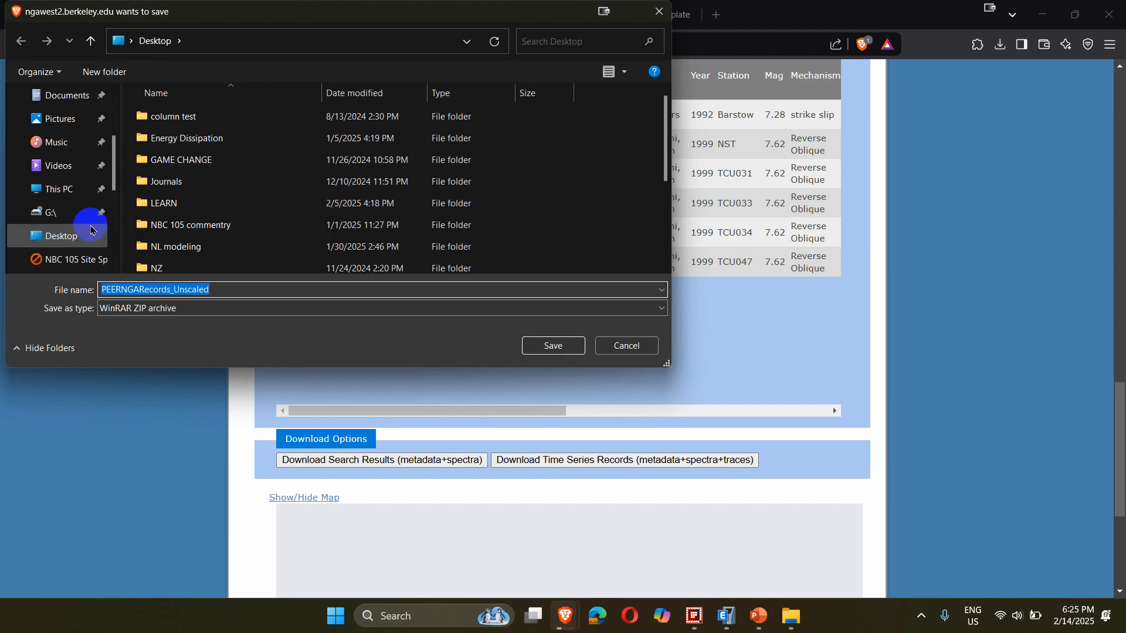
left_click(88, 234)
left_click(572, 350)
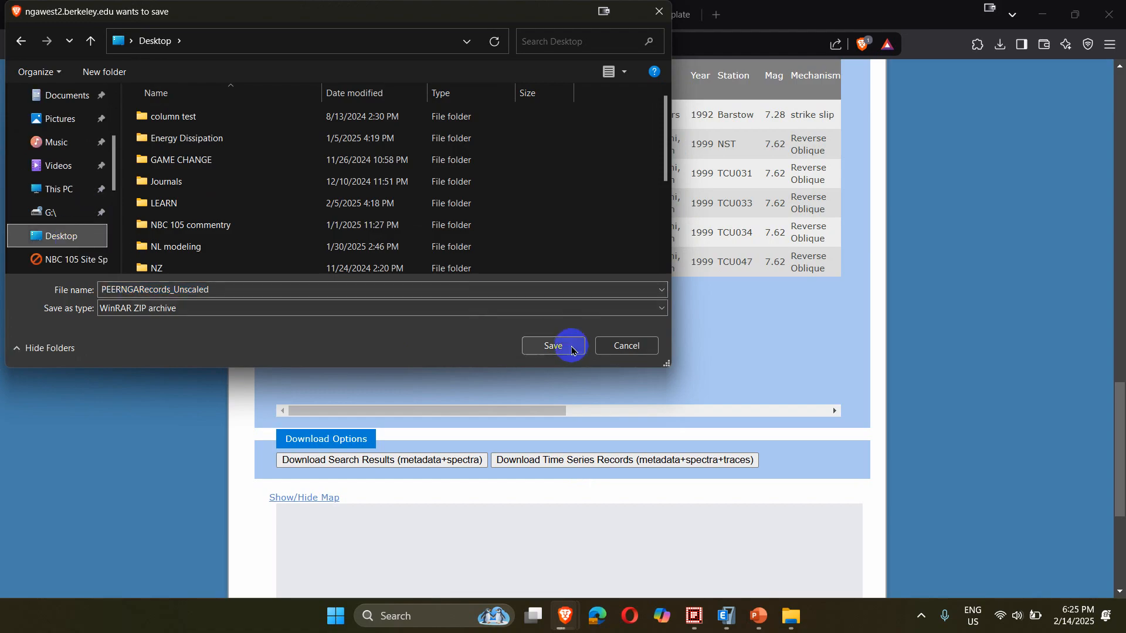
Minimize the browser and refresh the desktop to bring up the downloaded archive.
left_click(1033, 18)
right_click(414, 151)
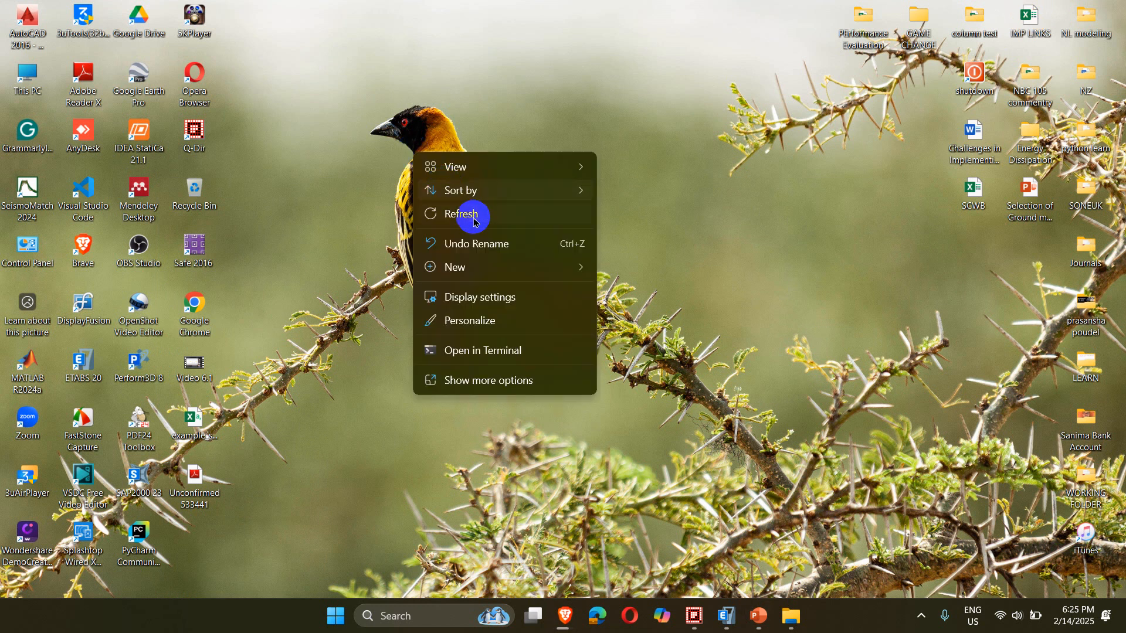
left_click(474, 220)
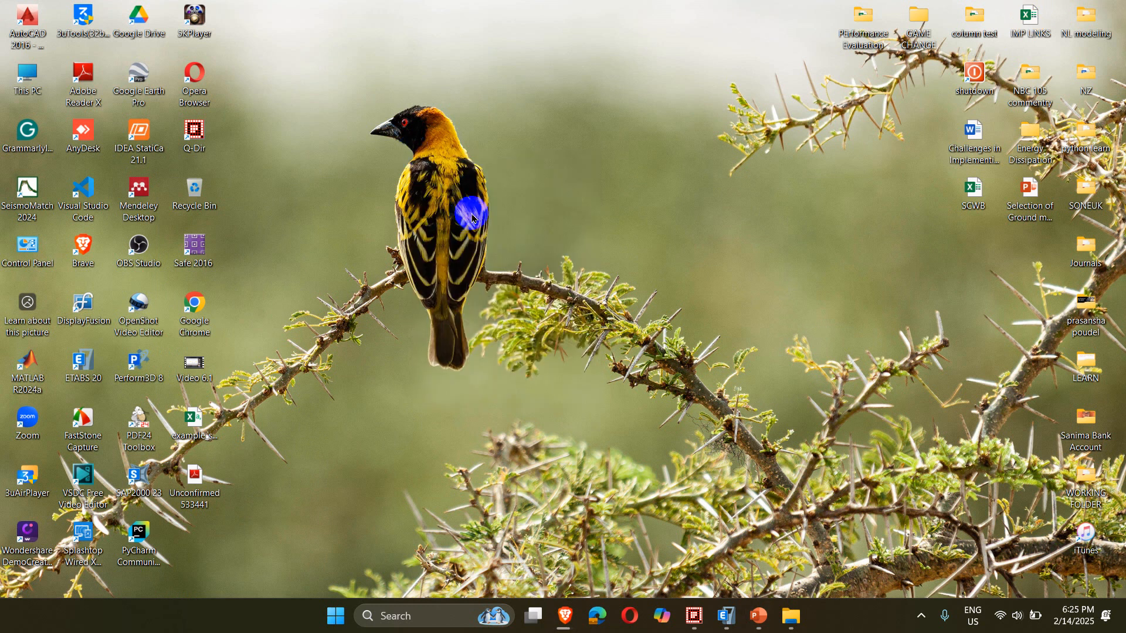
right_click(510, 125)
left_click(565, 186)
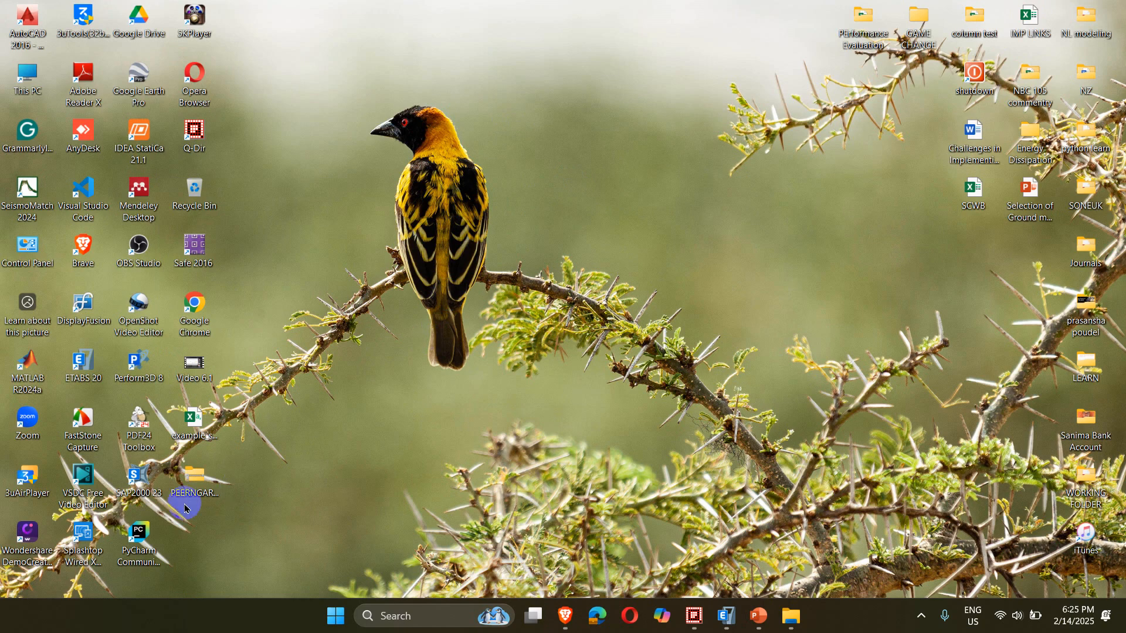
Open the PEERNGARecords_Unscaled archive from the desktop and look through its list of AT2, DT2 and VT2 record files.
double_click(191, 487)
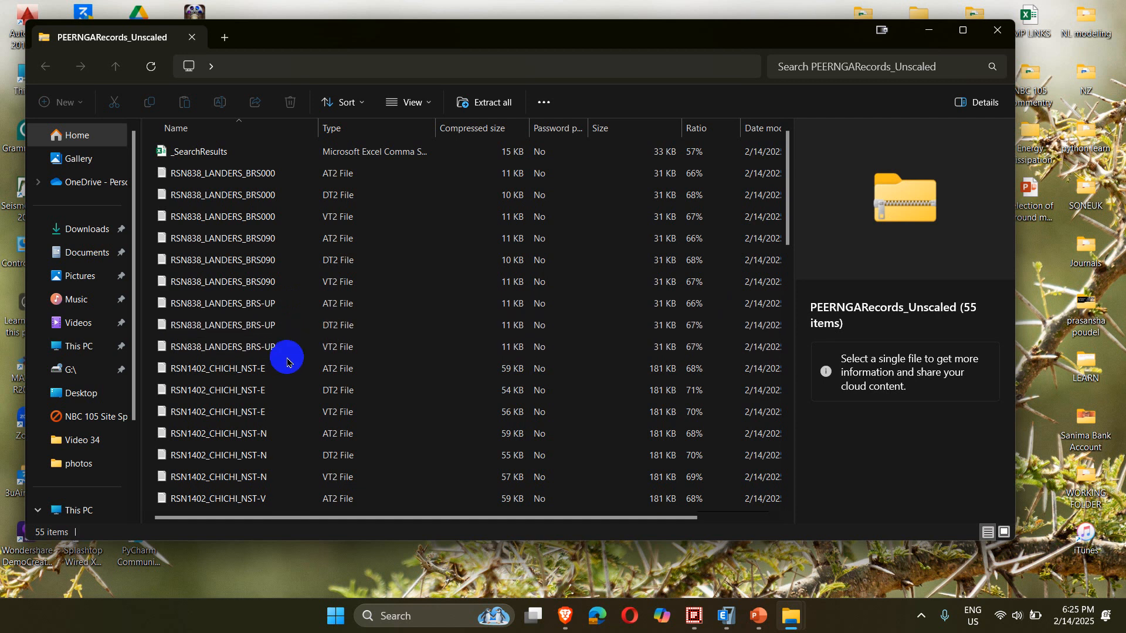
scroll(289, 364, "down", 3)
scroll(290, 379, "down", 7)
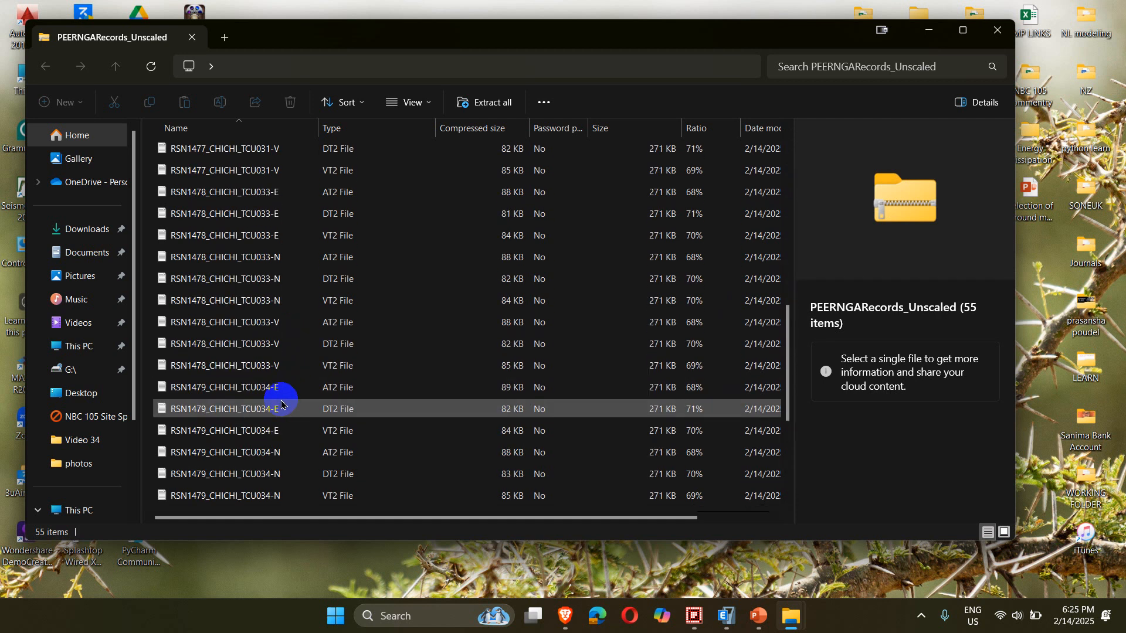
scroll(287, 390, "up", 13)
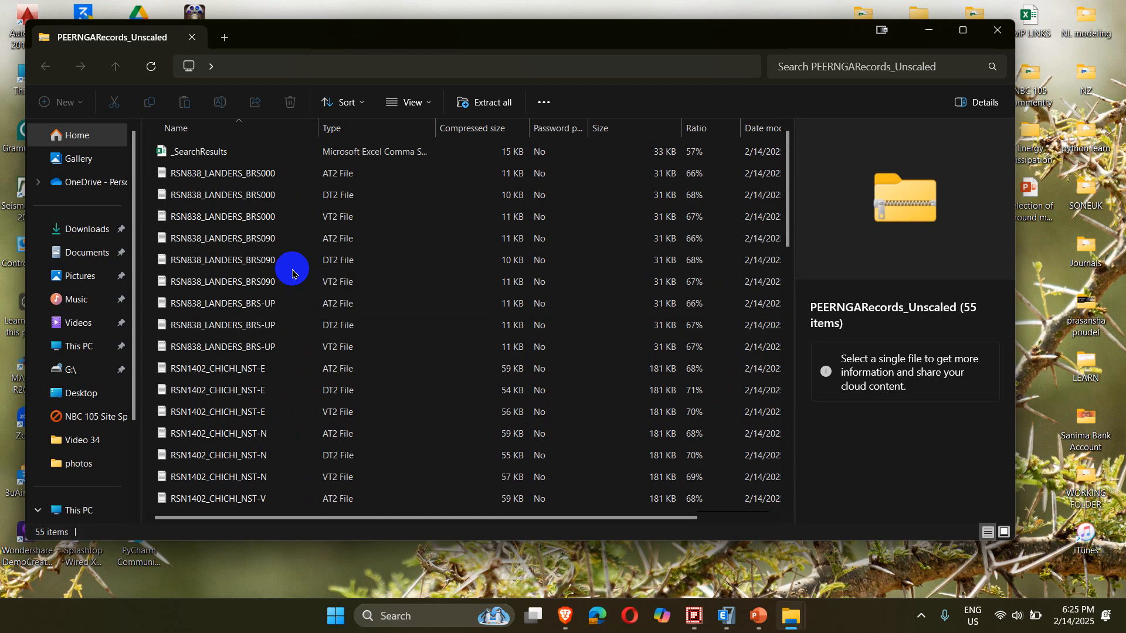
Open the RSN838_LANDERS_BRS000 AT2 file in a maximized window and highlight the NPTS and DT values in its header.
left_click(248, 179)
double_click(248, 178)
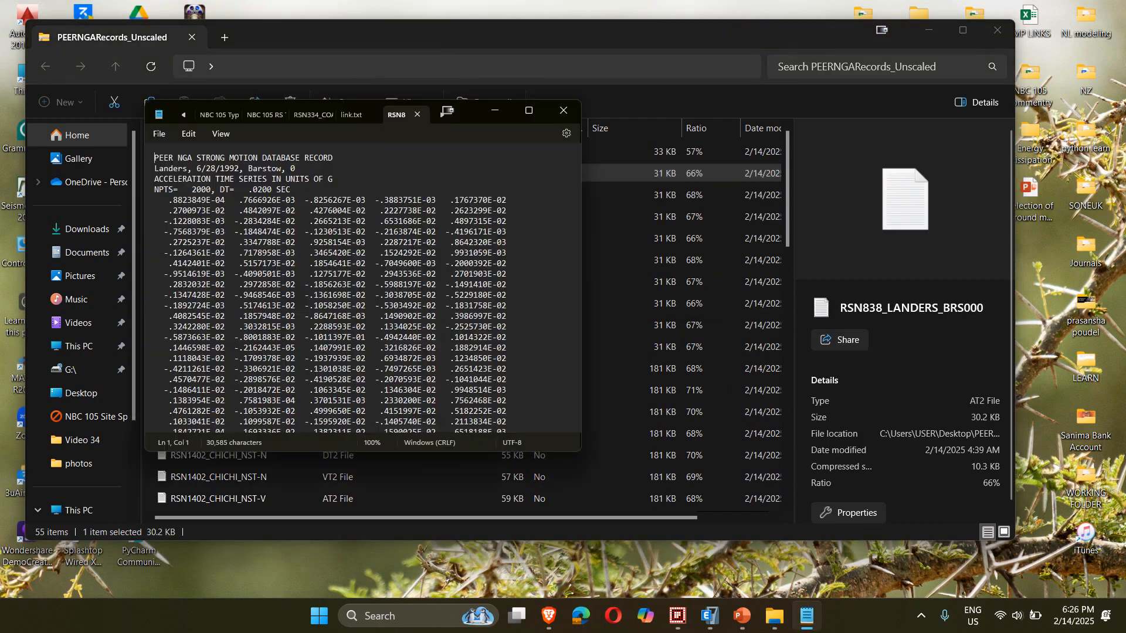
left_click(641, 117)
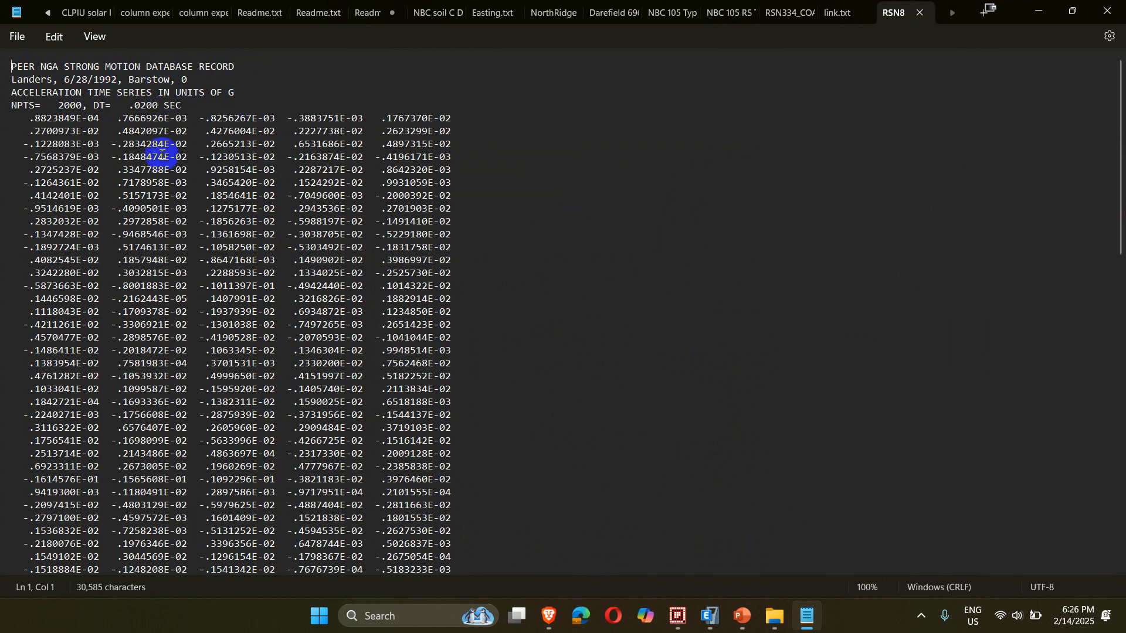
left_click_drag(55, 105, 87, 106)
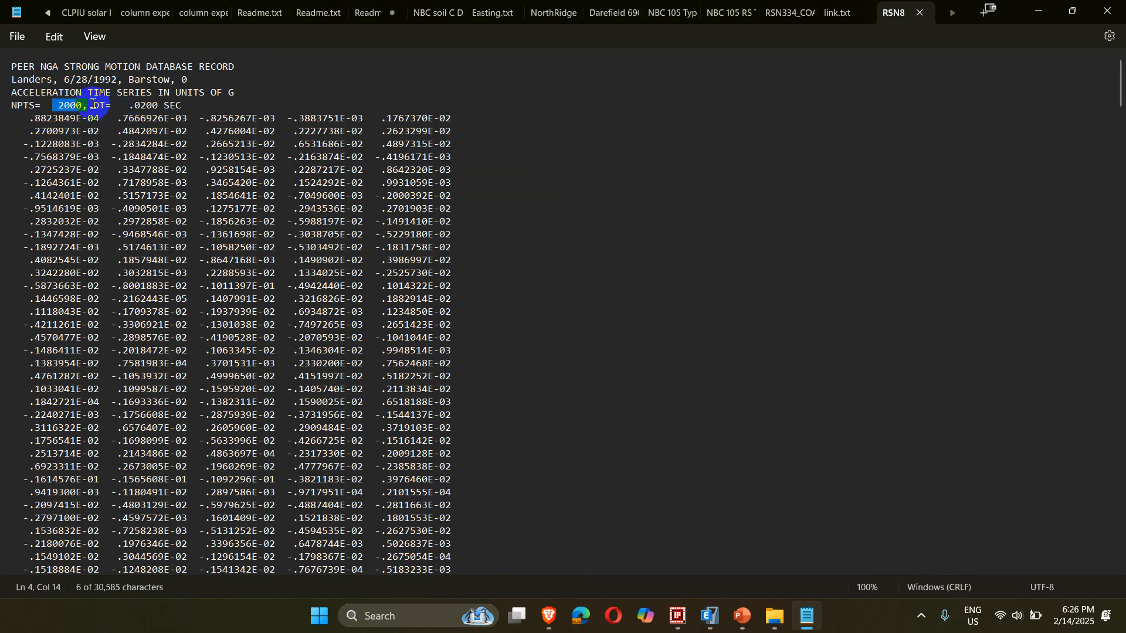
left_click_drag(93, 105, 182, 109)
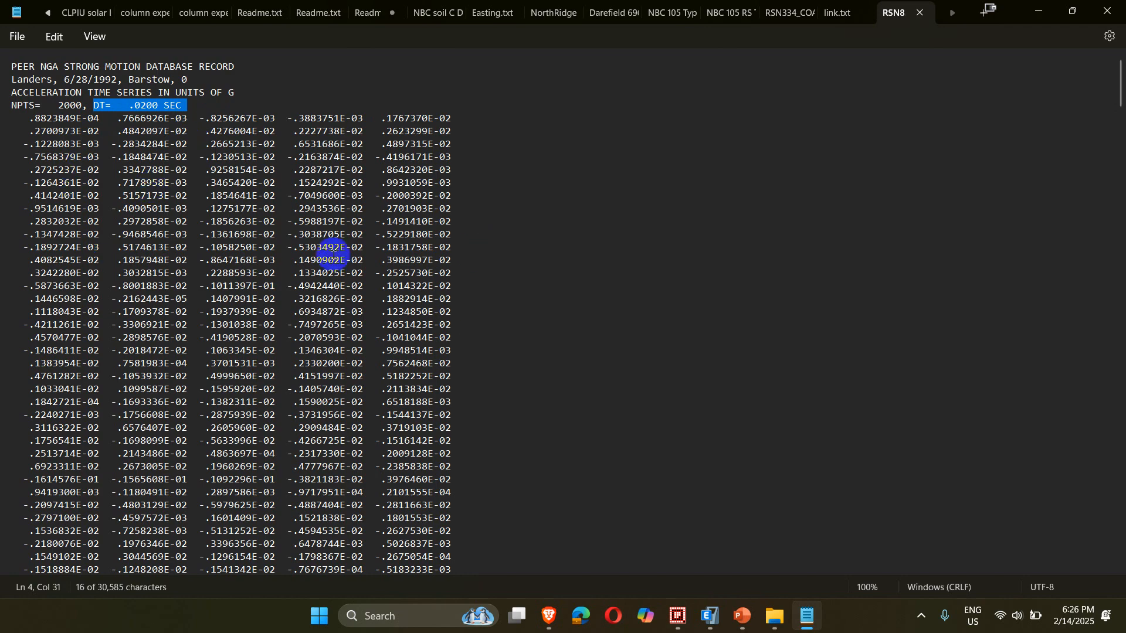
Examine the acceleration time series values throughout the RSN838_LANDERS_BRS000 record and return toward its beginning.
scroll(322, 282, "down", 20)
scroll(330, 305, "down", 20)
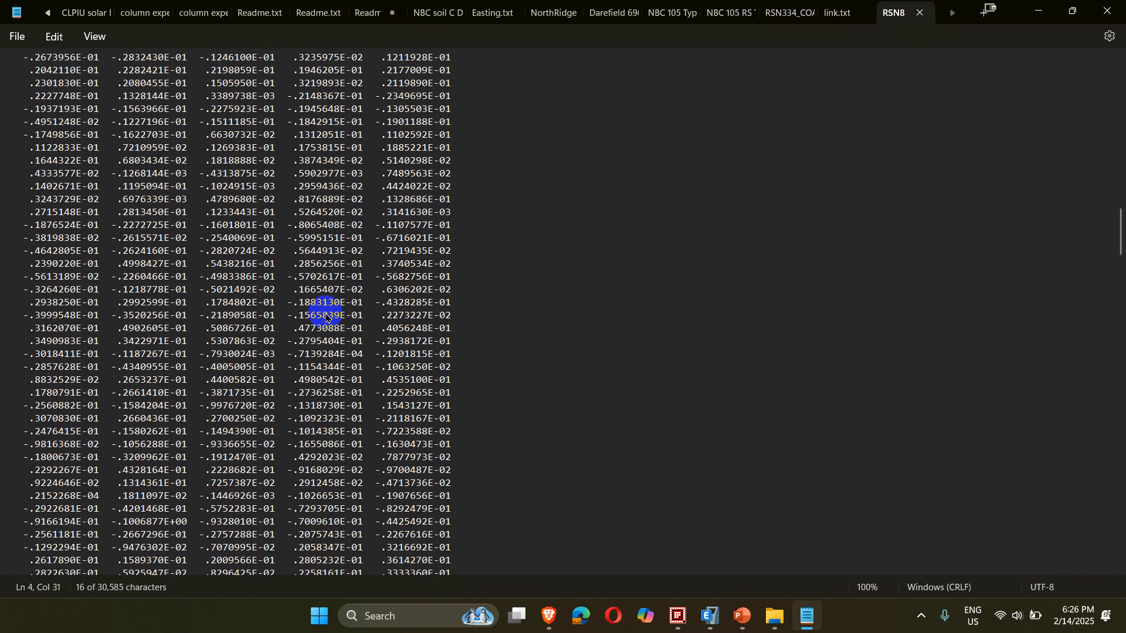
scroll(327, 323, "down", 12)
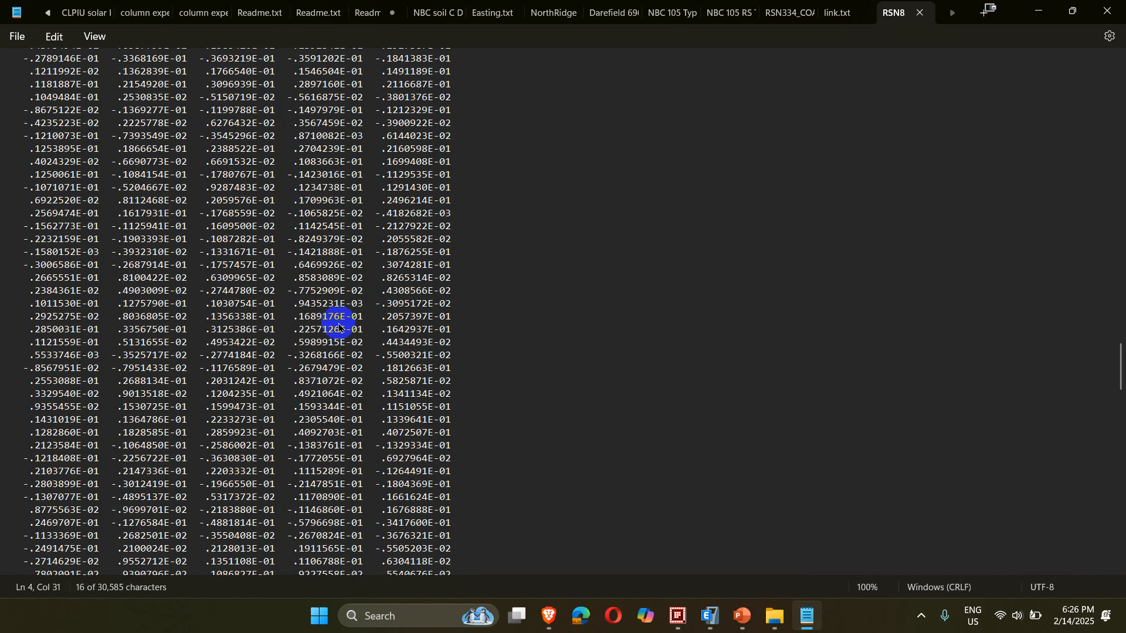
scroll(339, 300, "down", 6)
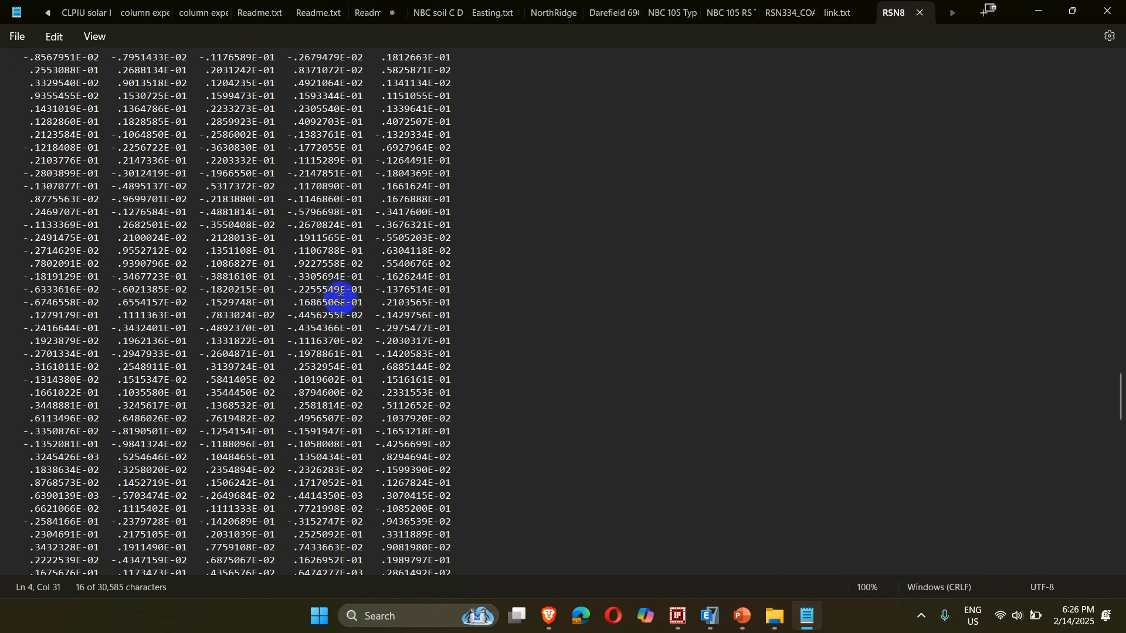
scroll(351, 334, "up", 12)
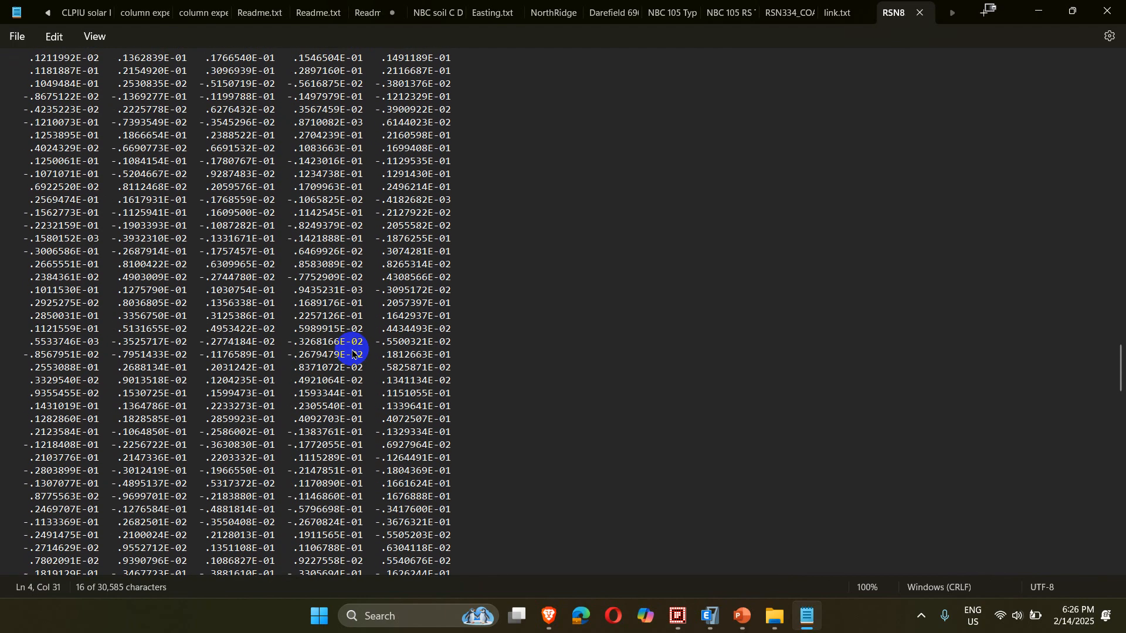
scroll(352, 352, "up", 20)
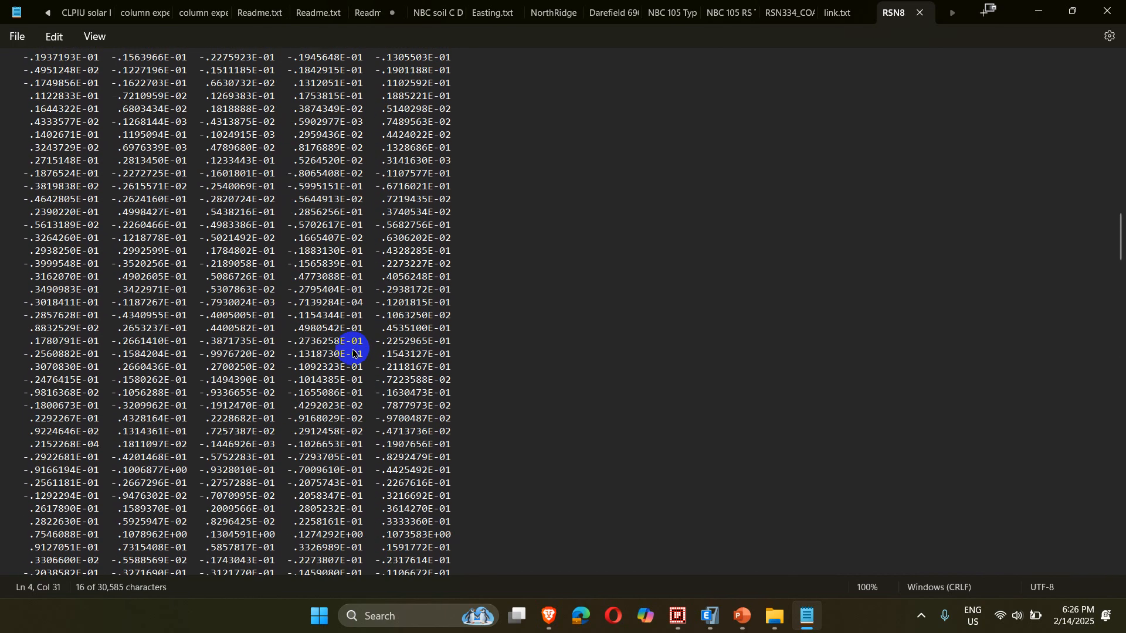
scroll(358, 356, "up", 20)
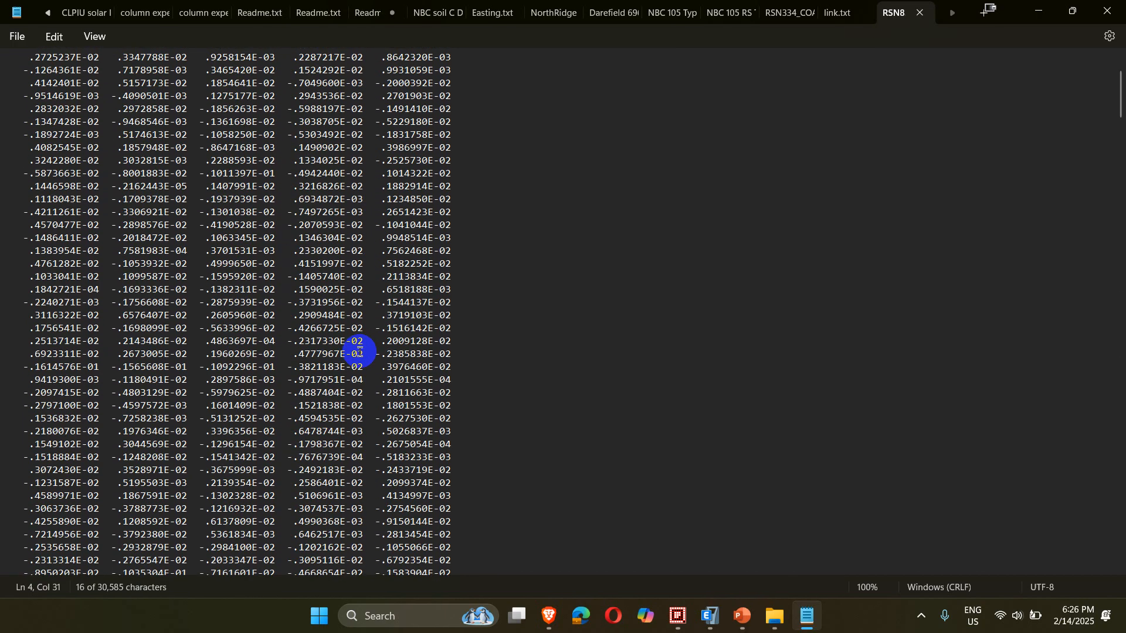